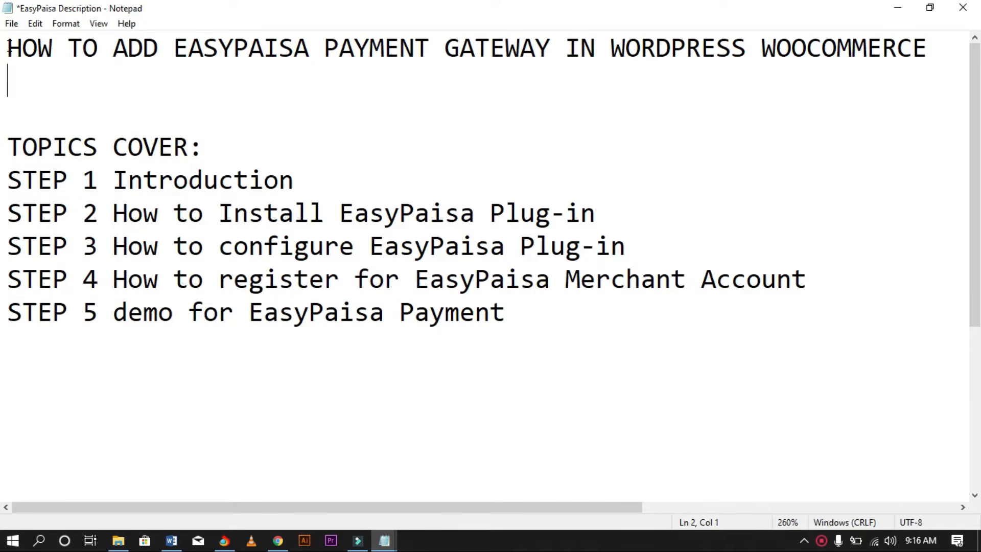
# Step: Review the Notepad topic list, from the introduction and EasyPaisa plug-in installation through to the payment demo
pyautogui.click(9, 47)
pyautogui.click(113, 178)
pyautogui.moveTo(124, 179); pyautogui.dragTo(301, 187)
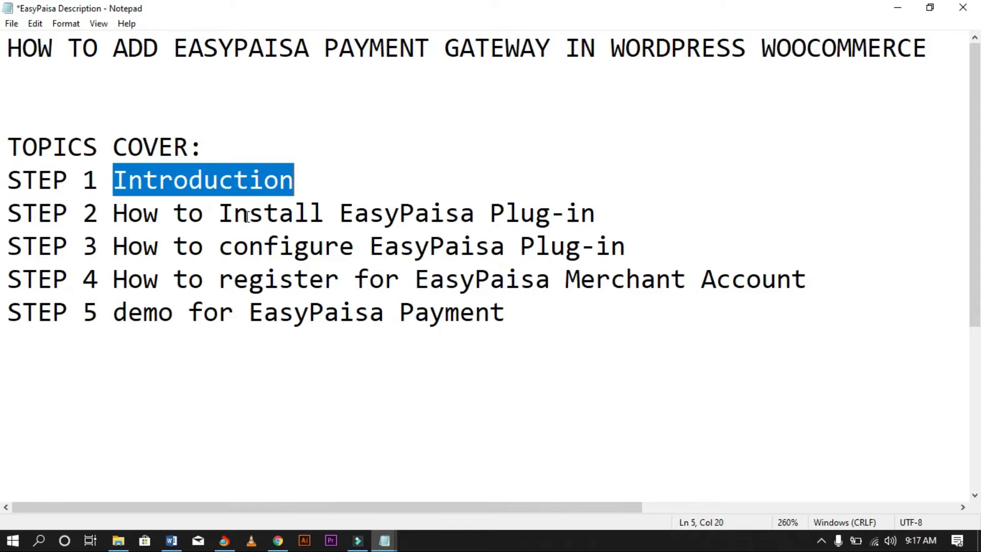
pyautogui.moveTo(117, 212); pyautogui.dragTo(624, 213)
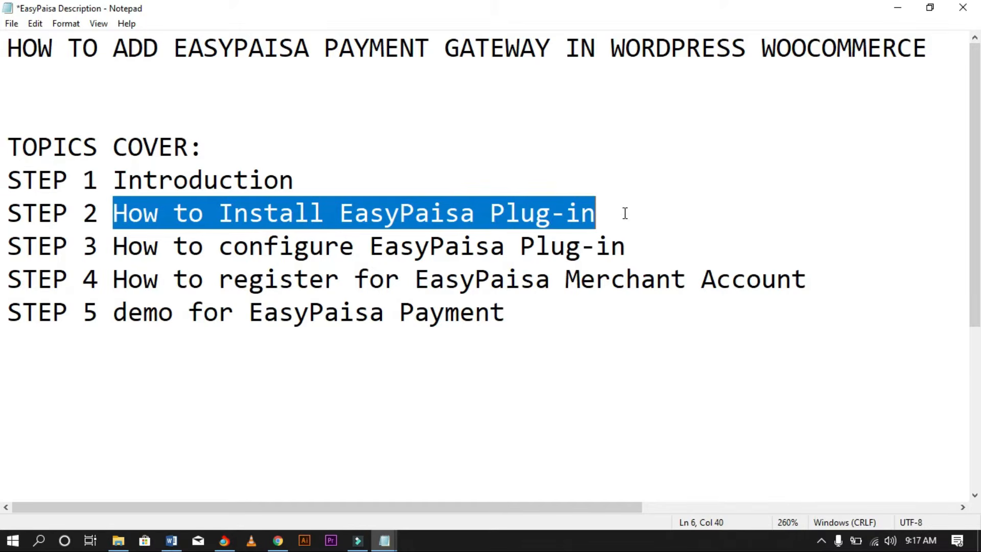
pyautogui.moveTo(112, 246); pyautogui.dragTo(634, 249)
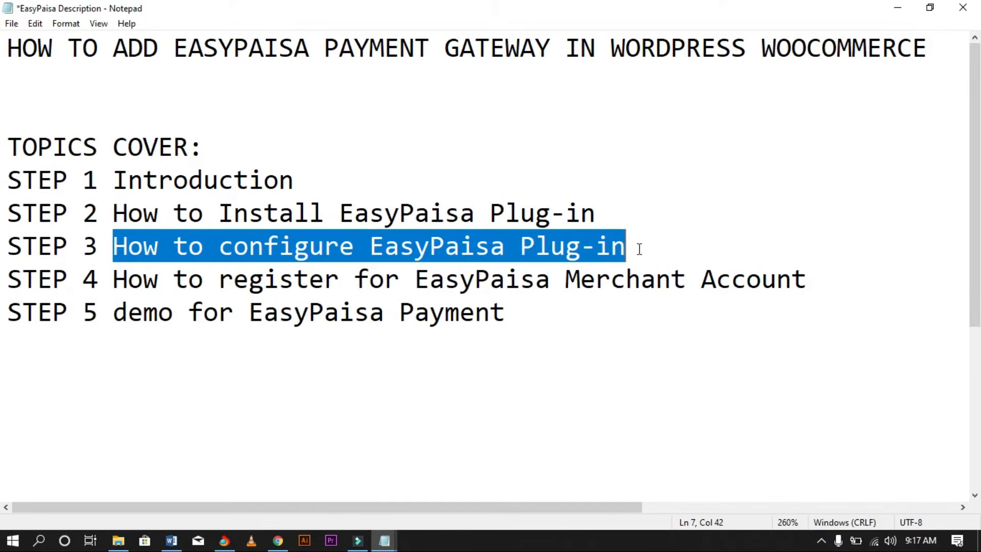
pyautogui.click(117, 281)
pyautogui.moveTo(117, 283); pyautogui.dragTo(814, 283)
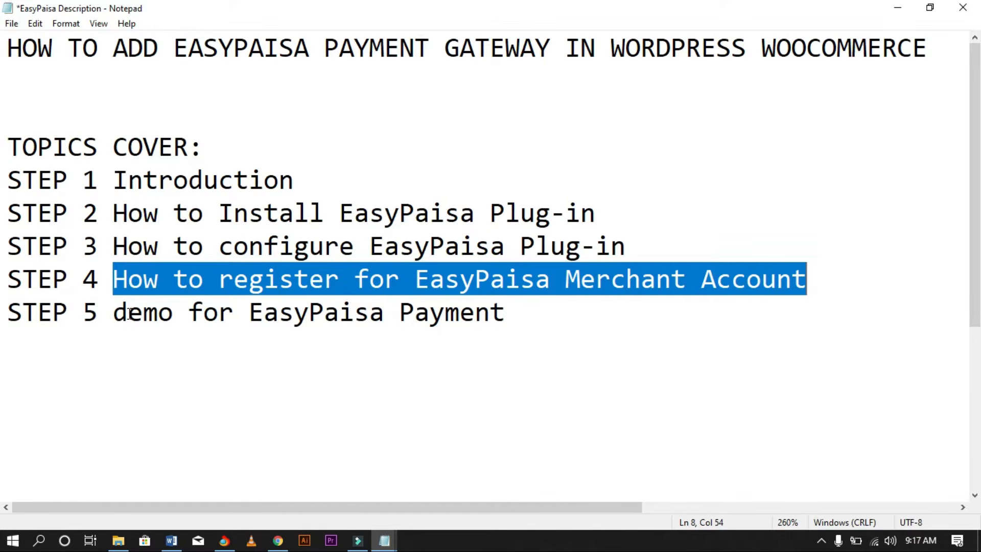
pyautogui.moveTo(116, 313); pyautogui.dragTo(507, 325)
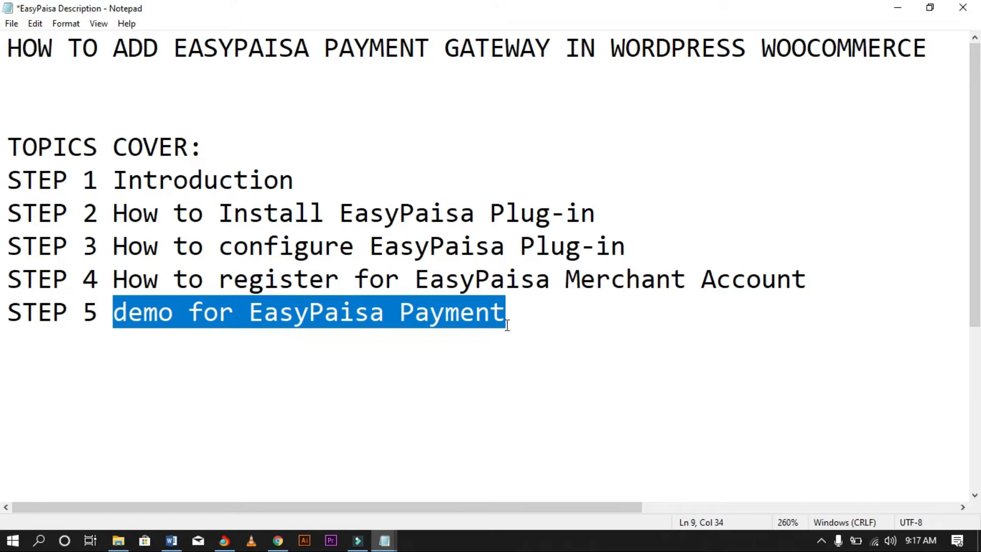
pyautogui.moveTo(122, 180); pyautogui.dragTo(296, 183)
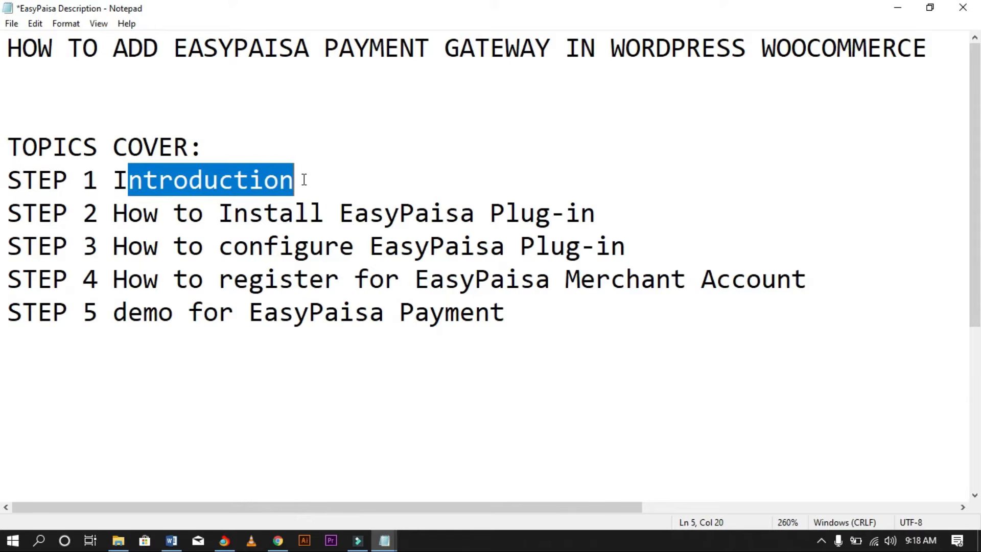
pyautogui.click(116, 212)
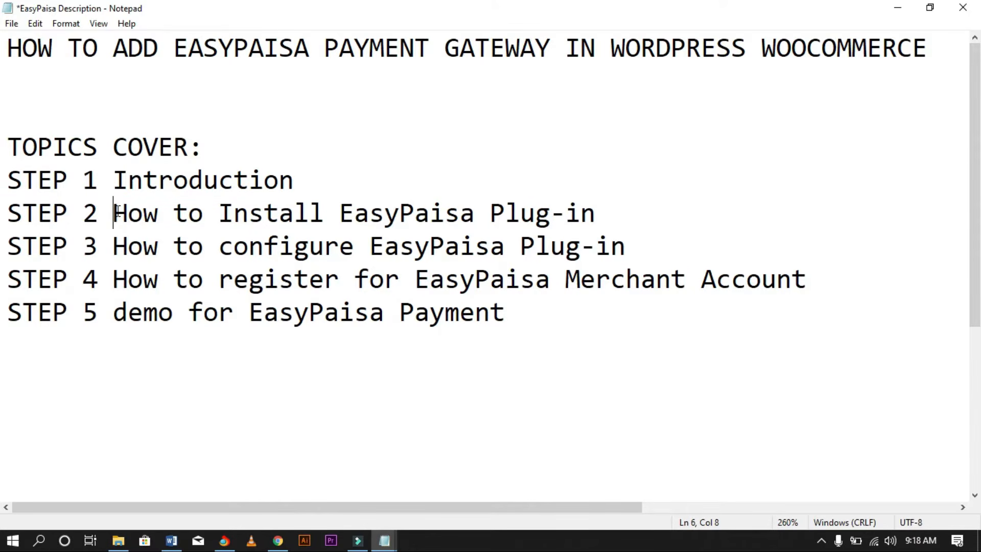
pyautogui.moveTo(117, 212); pyautogui.dragTo(634, 223)
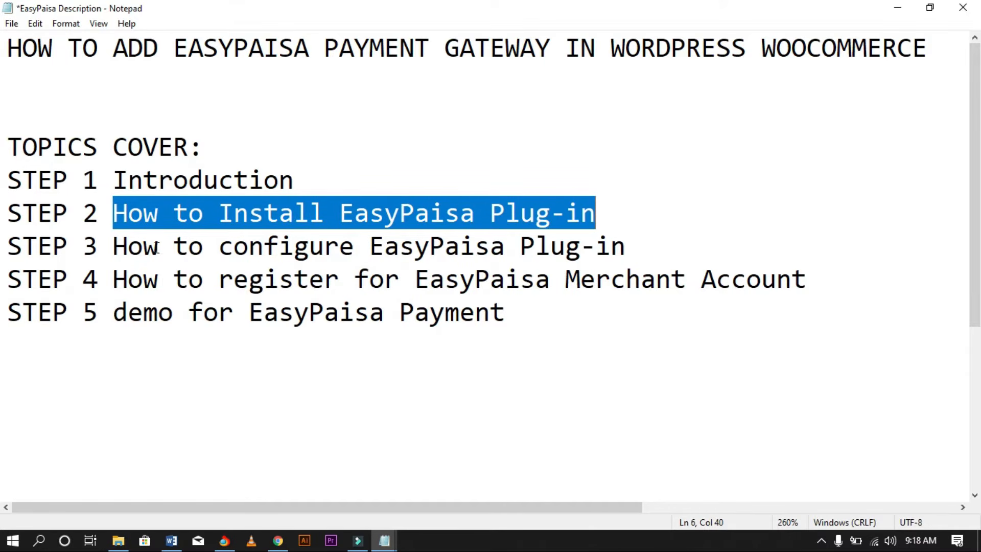
# Step: Switch to Chrome and search Google for "easypaisa wordpress plugin"
pyautogui.click(280, 542)
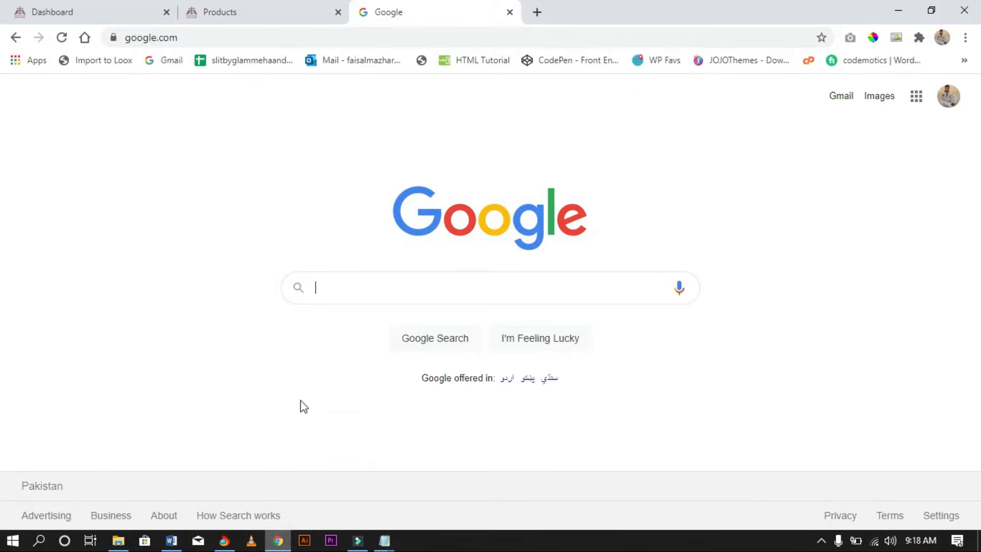
pyautogui.write('eas')
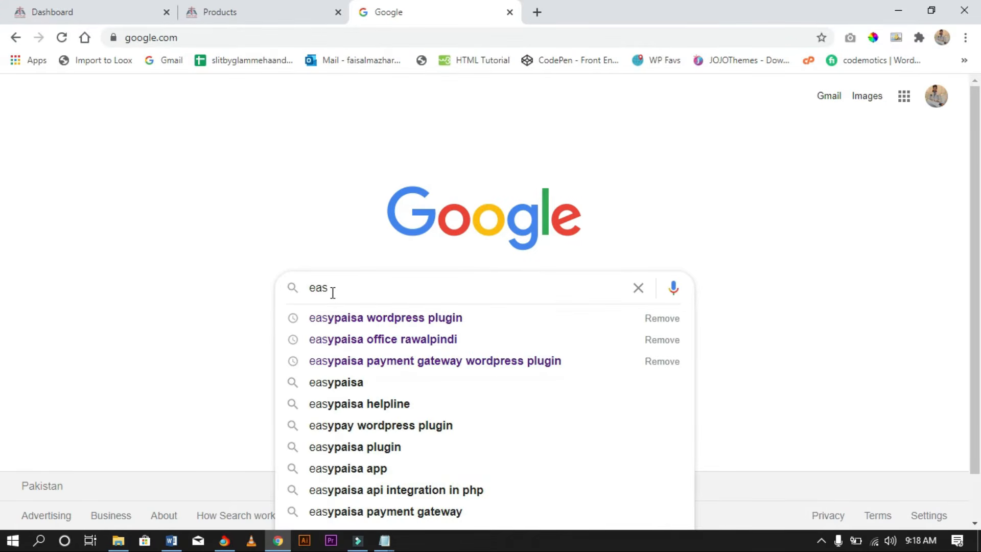
pyautogui.click(332, 315)
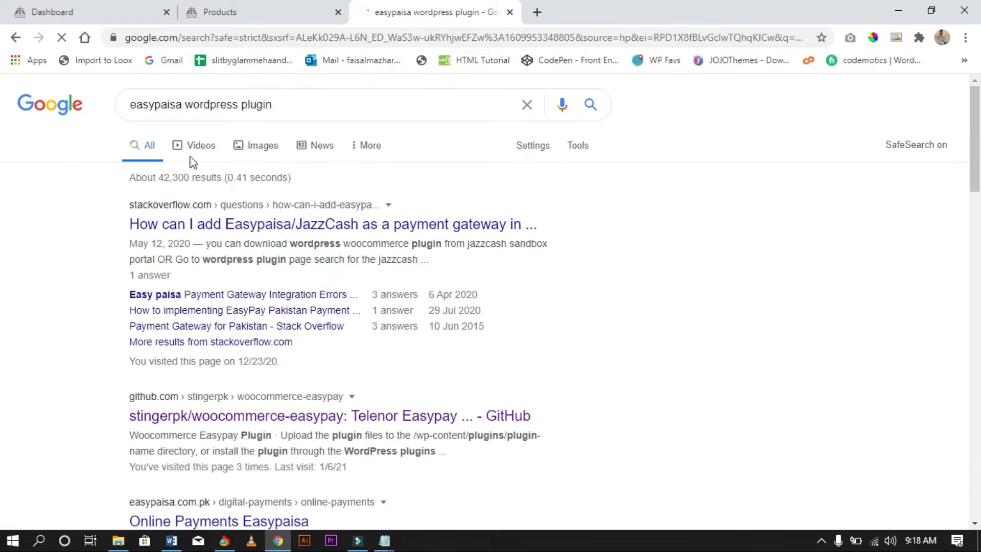
pyautogui.moveTo(329, 105); pyautogui.dragTo(128, 105)
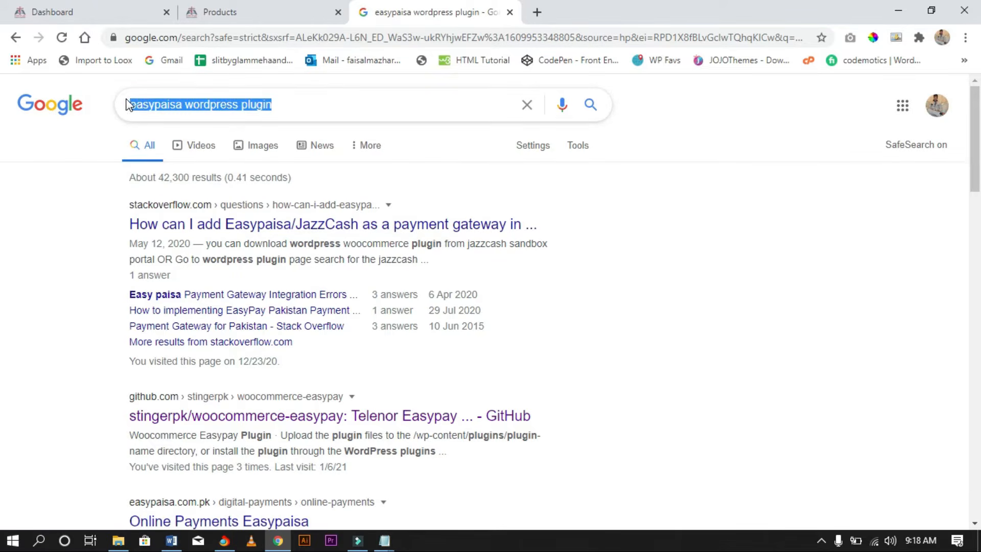
# Step: Open the woocommerce-easypay GitHub repository from the search results in a new browser tab and download it as a ZIP
pyautogui.scroll(-1, 173, 158)
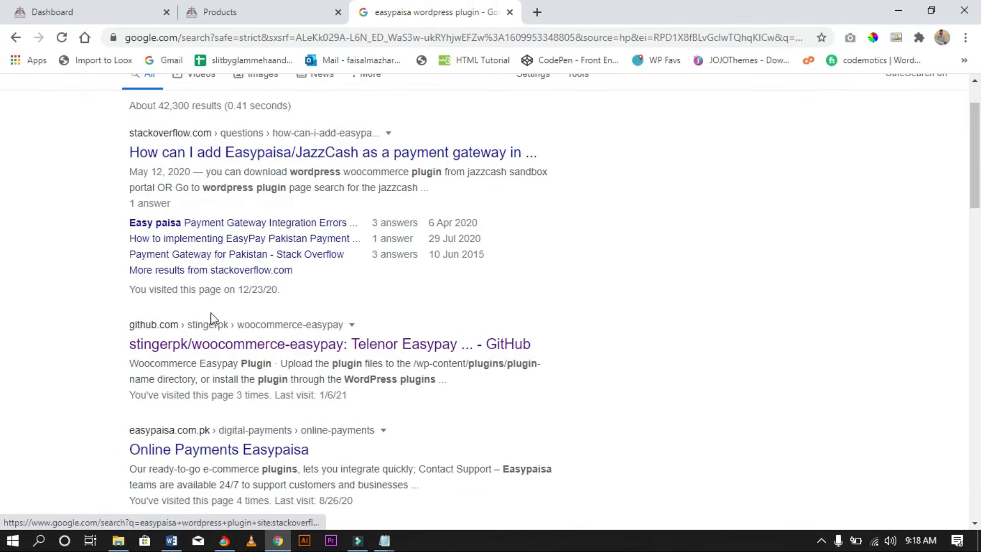
pyautogui.keyDown('ctrl'); pyautogui.click(210, 352); pyautogui.keyUp('ctrl')
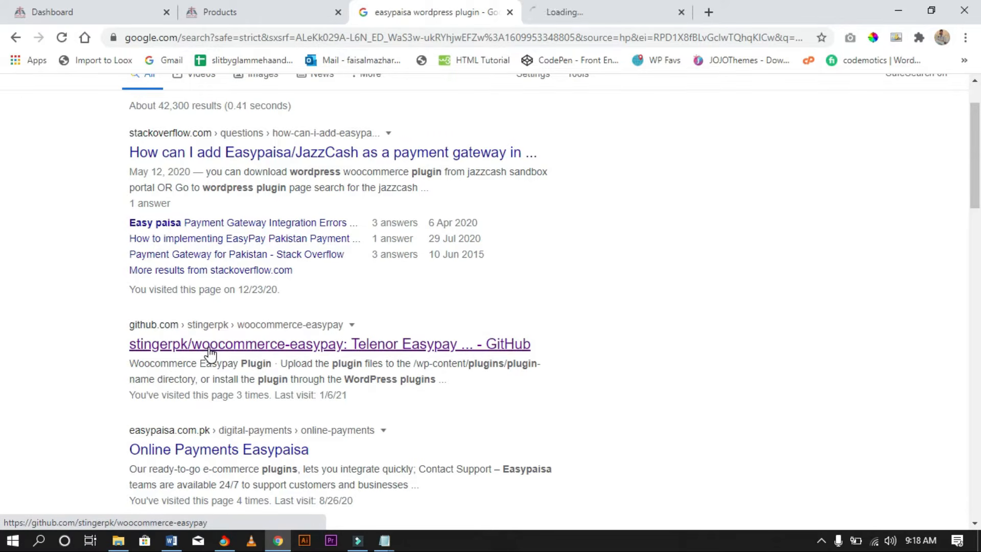
pyautogui.click(595, 6)
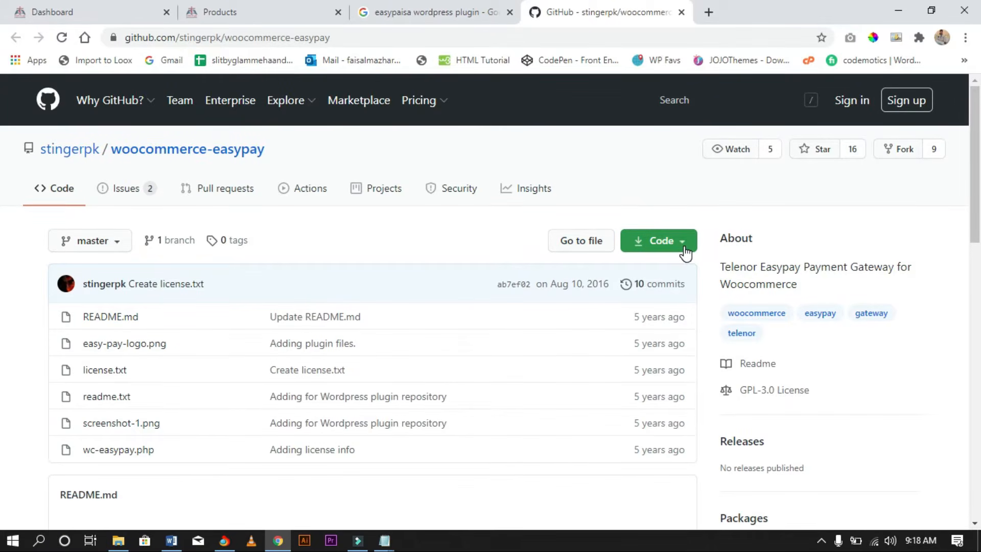
pyautogui.click(685, 252)
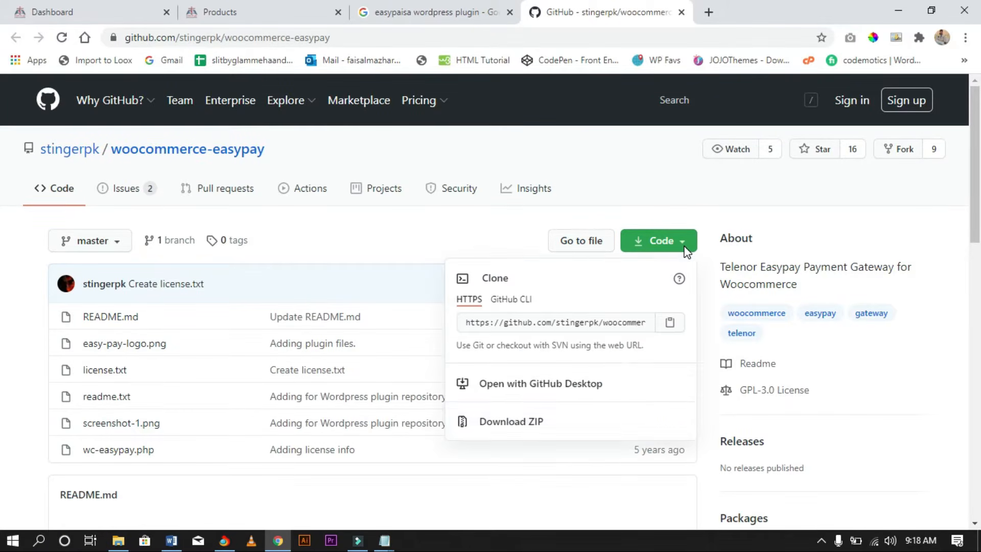
pyautogui.click(513, 424)
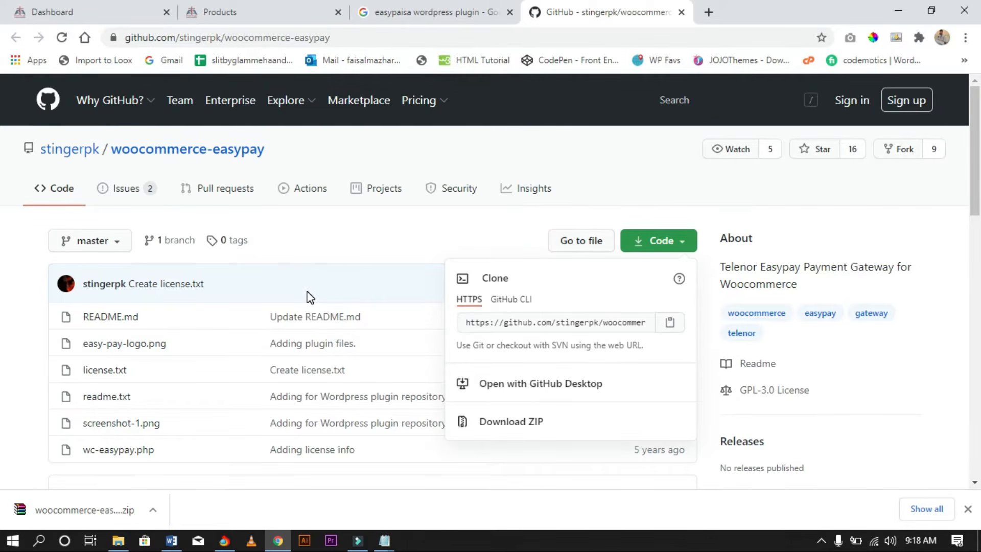
# Step: Return to the WordPress dashboard, dismiss the browser's download bar, and open the page for adding new plugins
pyautogui.click(54, 8)
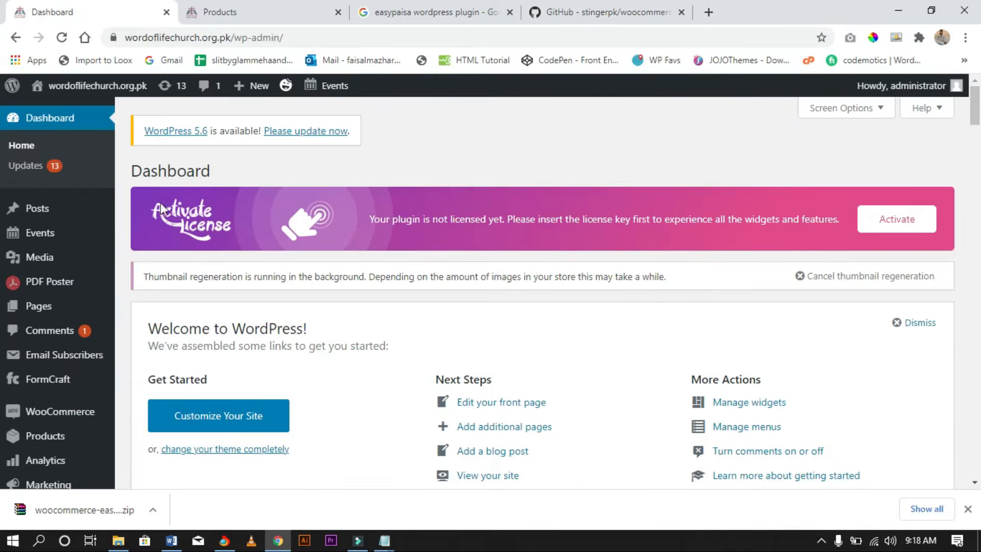
pyautogui.scroll(-3, 194, 187)
pyautogui.moveTo(12, 85)
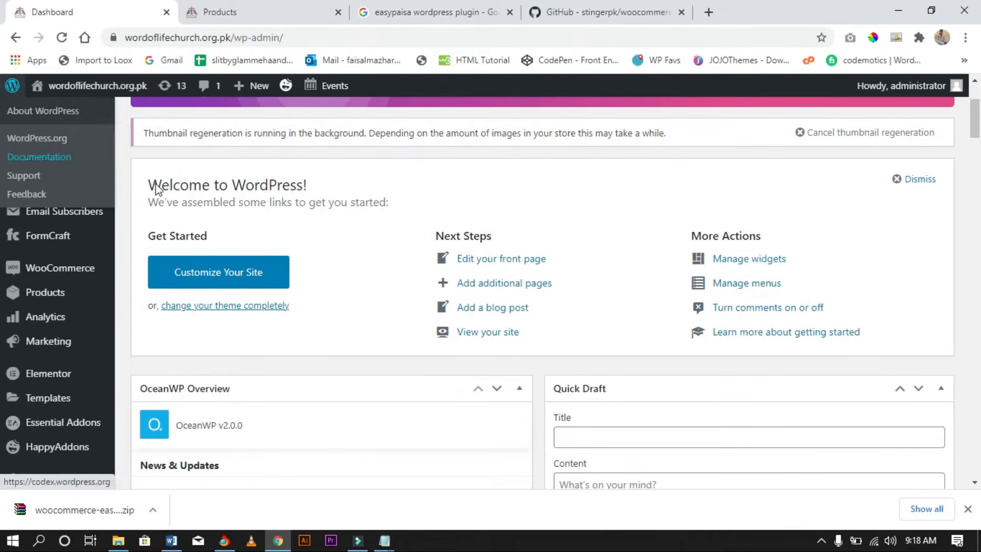
pyautogui.click(968, 509)
pyautogui.scroll(-2, 79, 378)
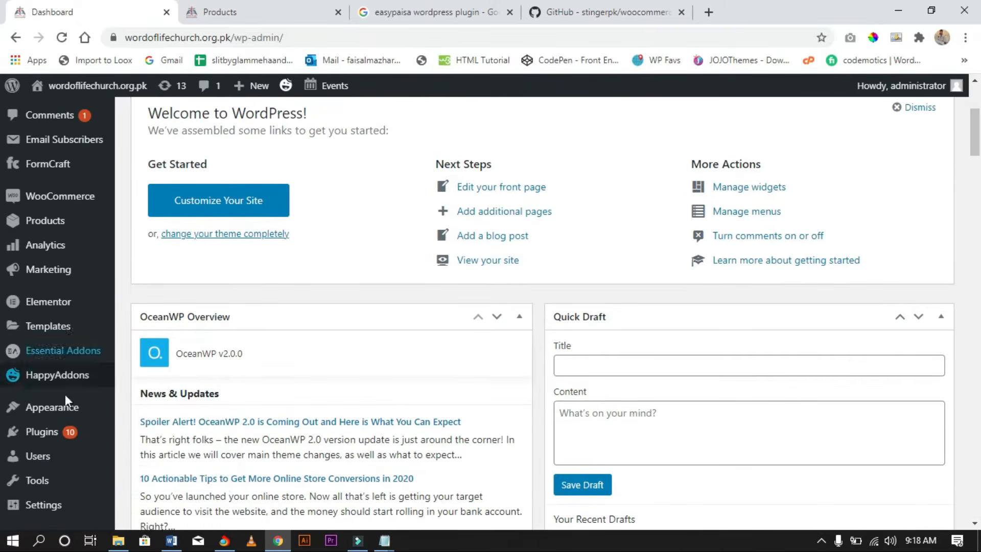
pyautogui.moveTo(71, 433)
pyautogui.click(153, 454)
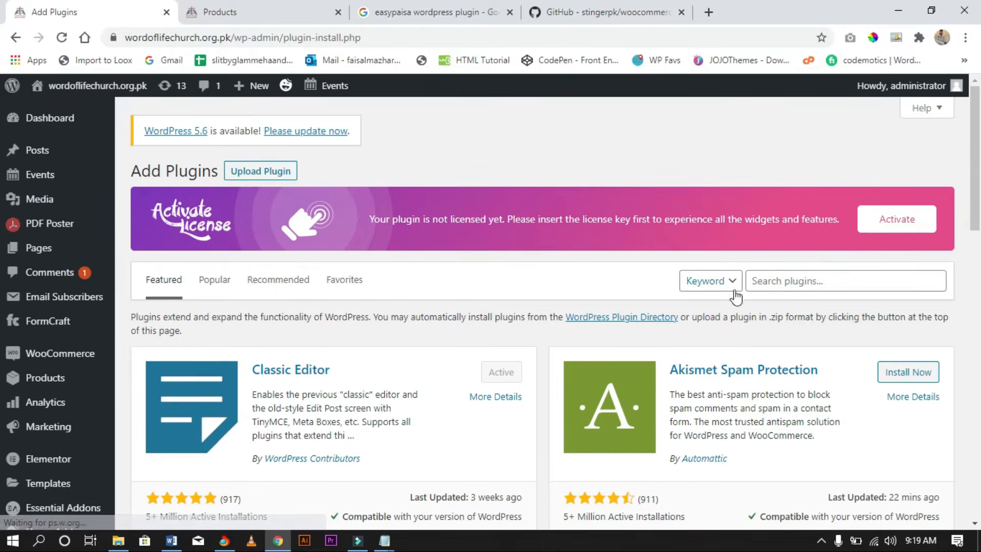
# Step: Search the WordPress plugins for "easypay" and locate the WC Easypay pk plugin in the results
pyautogui.click(776, 282)
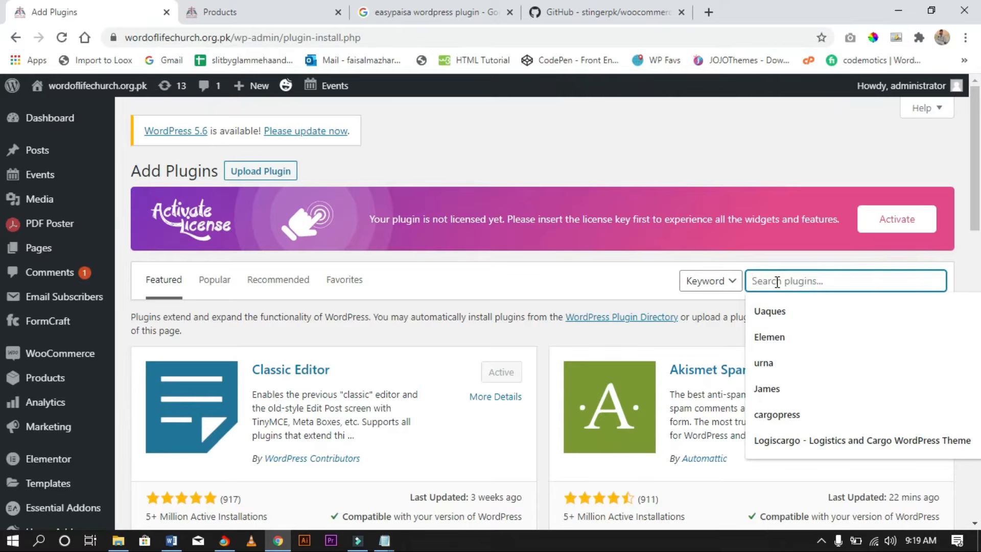
pyautogui.write('easypay')
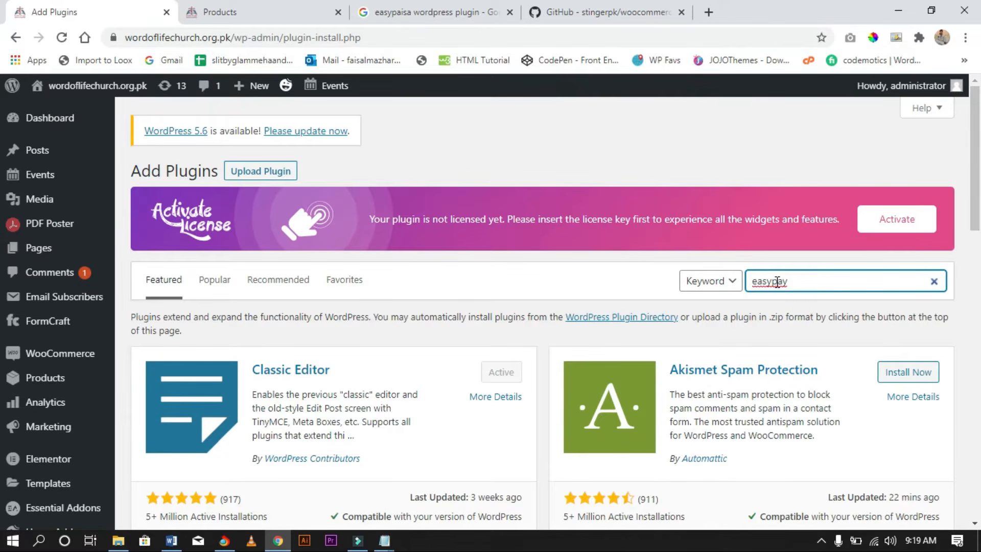
pyautogui.click(592, 268)
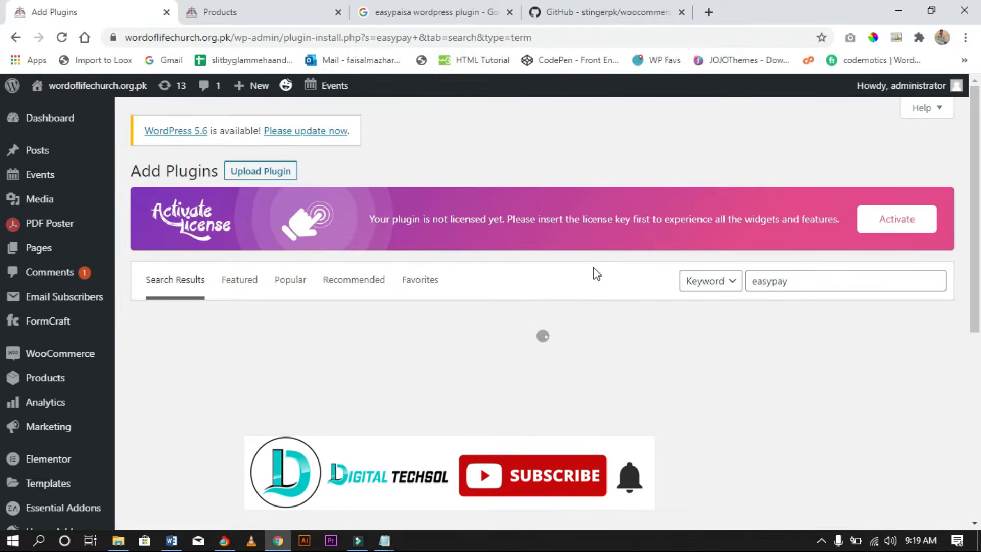
pyautogui.scroll(-1, 572, 261)
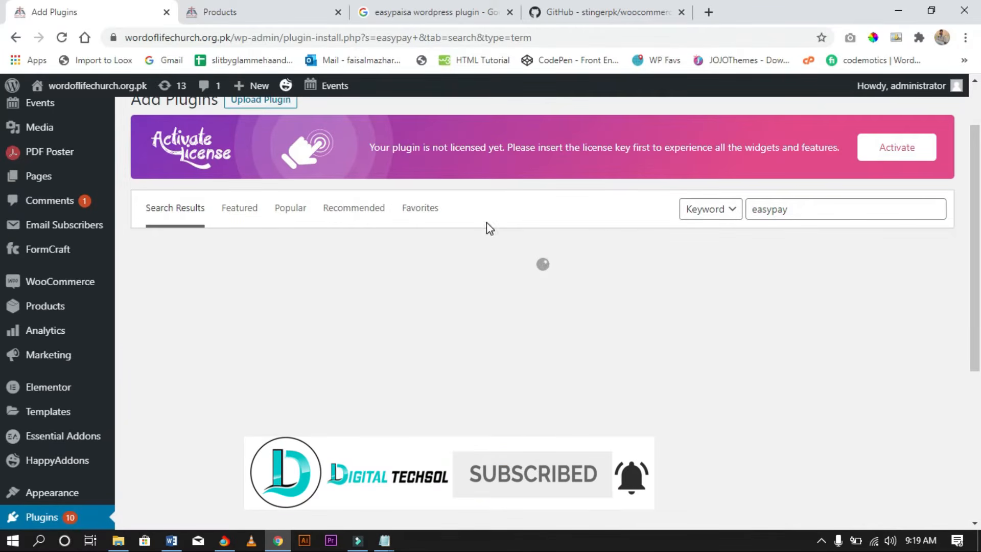
pyautogui.scroll(-1, 487, 226)
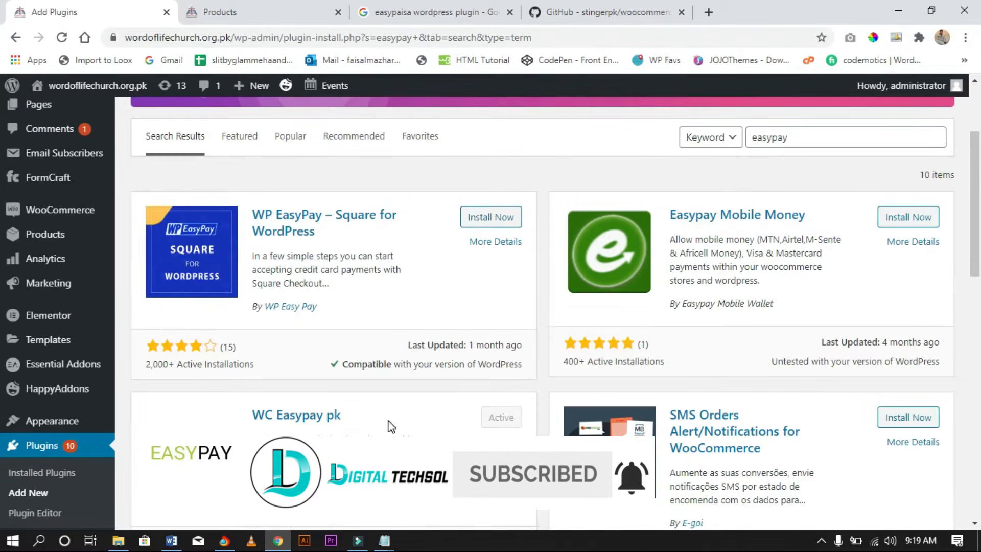
pyautogui.scroll(-1, 368, 403)
pyautogui.moveTo(341, 343); pyautogui.dragTo(245, 350)
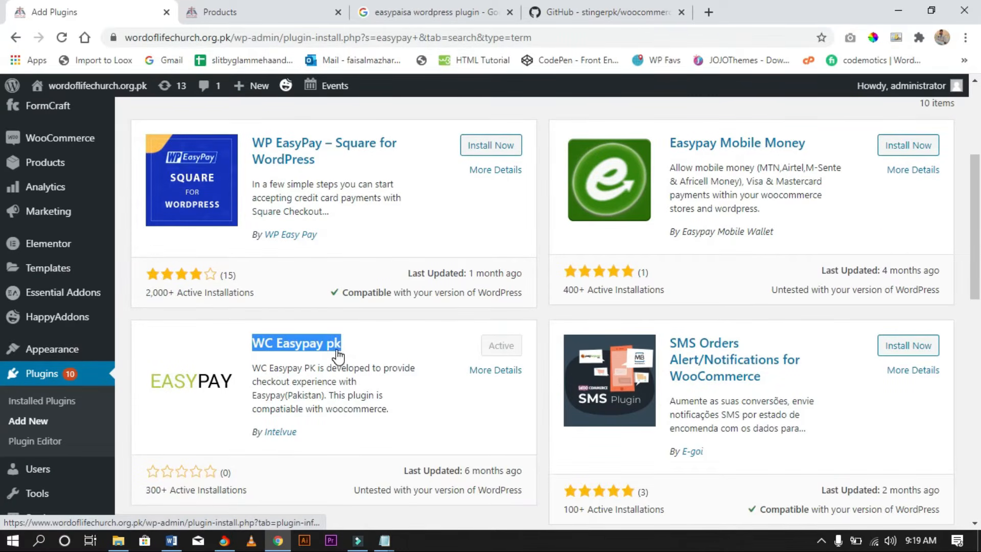
pyautogui.click(392, 347)
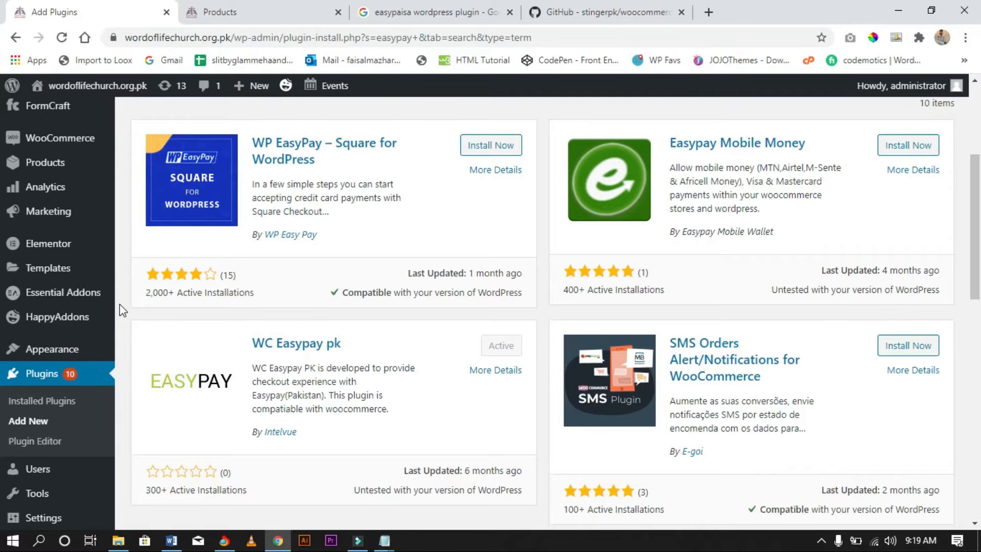
# Step: Open the WooCommerce settings and look through the general store options
pyautogui.scroll(2, 119, 304)
pyautogui.moveTo(84, 220)
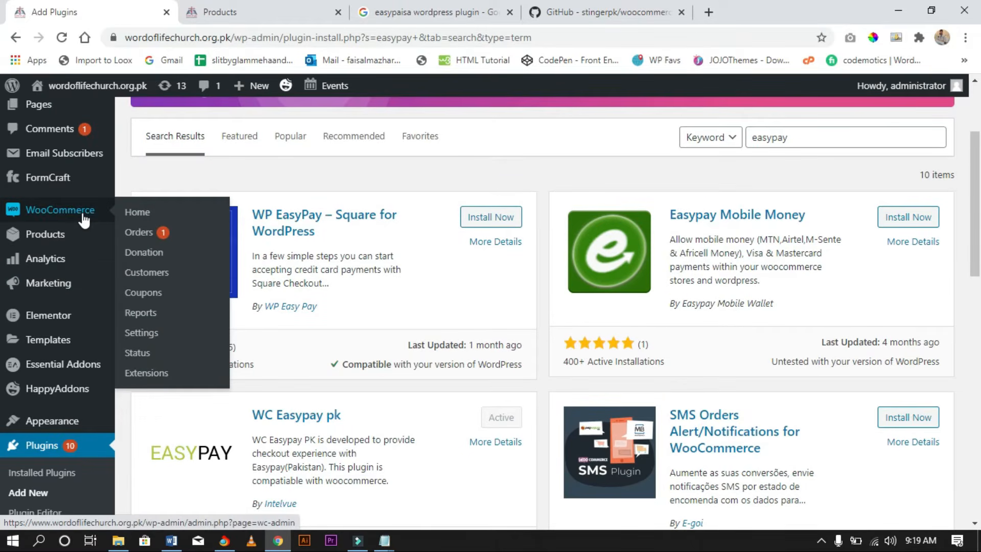
pyautogui.click(157, 341)
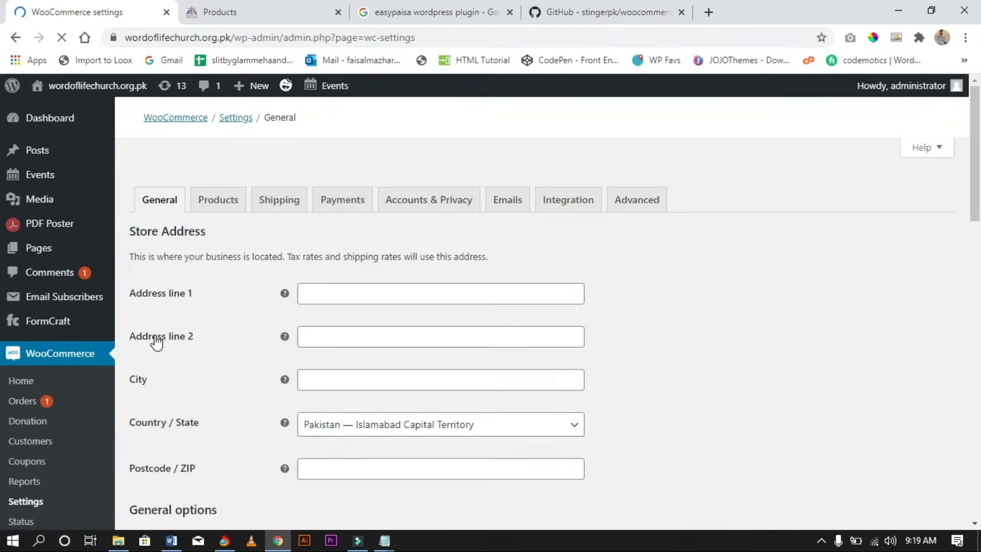
pyautogui.scroll(-6, 153, 340)
pyautogui.scroll(7, 346, 324)
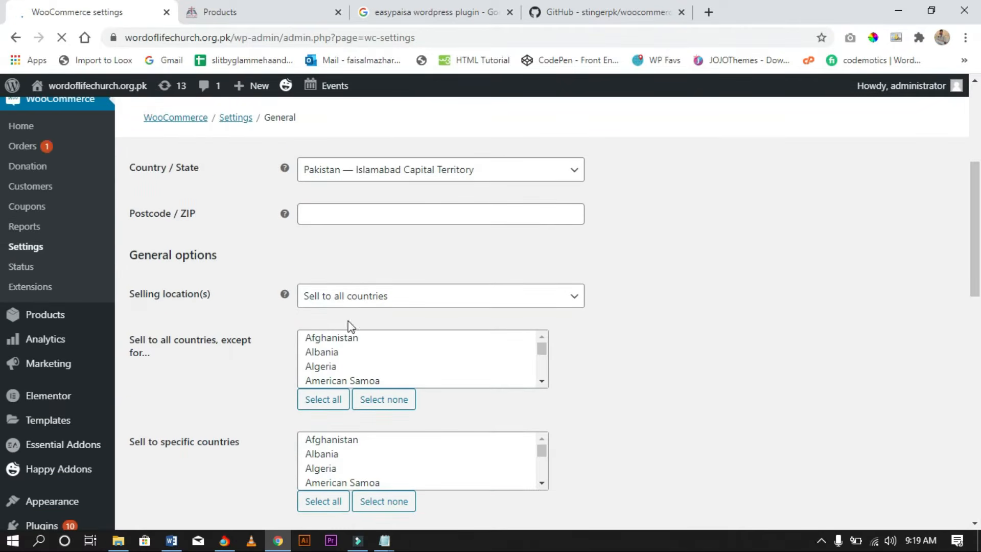
pyautogui.scroll(-8, 360, 256)
pyautogui.scroll(8, 362, 255)
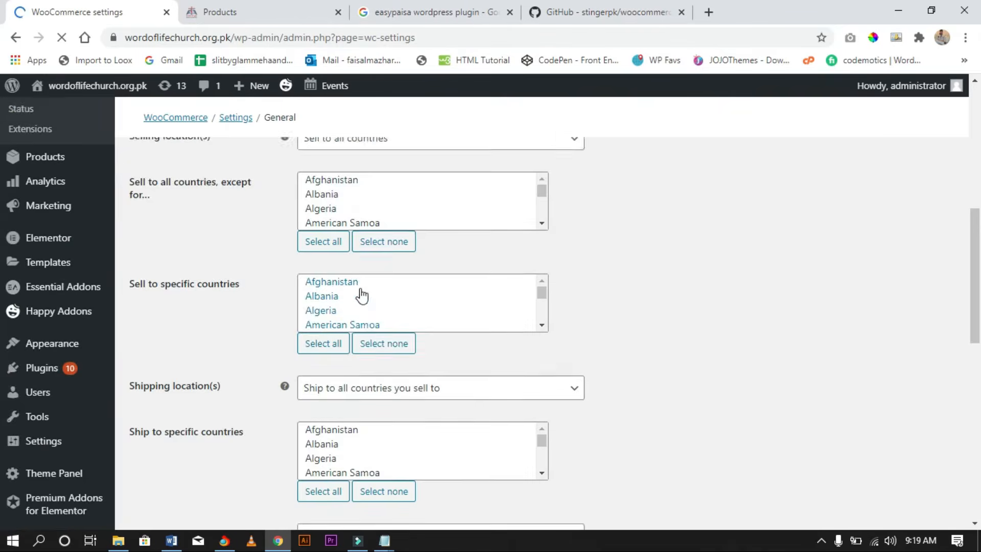
# Step: Open the Easypay PK gateway's configuration page from the WooCommerce payment methods
pyautogui.click(344, 203)
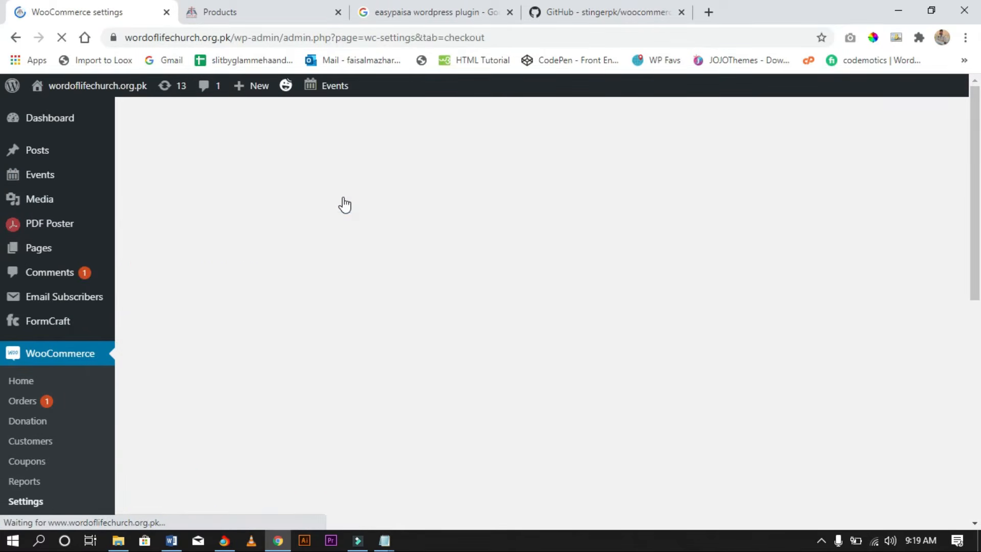
pyautogui.scroll(-4, 414, 299)
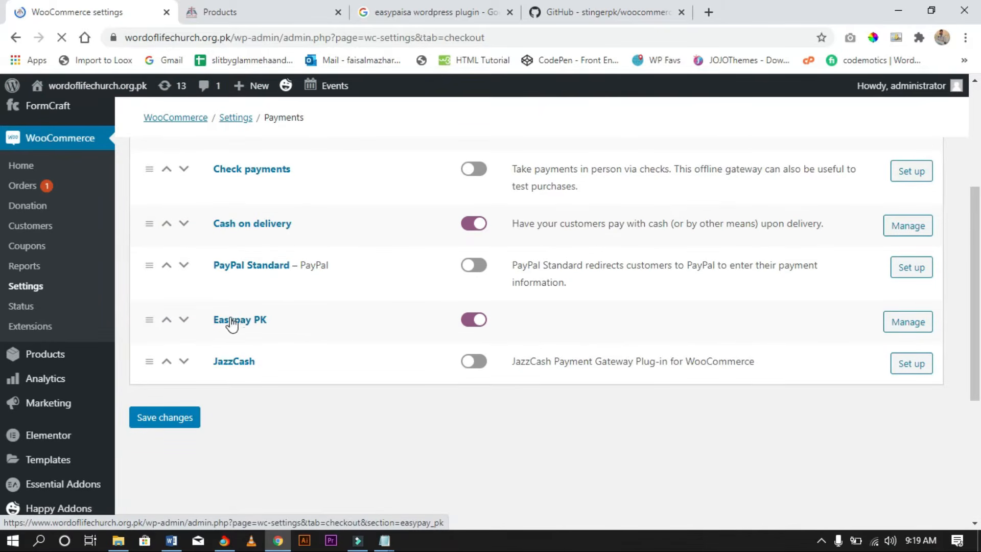
pyautogui.scroll(-3, 415, 352)
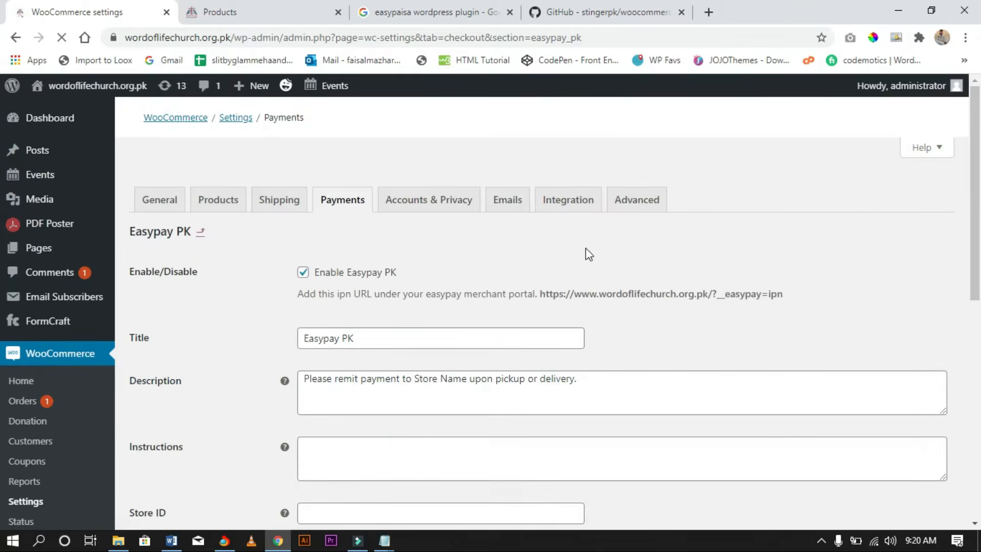
# Step: Review the Easypay PK gateway's enable option, title, description, Store ID, sandbox mode and debug mode settings
pyautogui.scroll(-2, 403, 244)
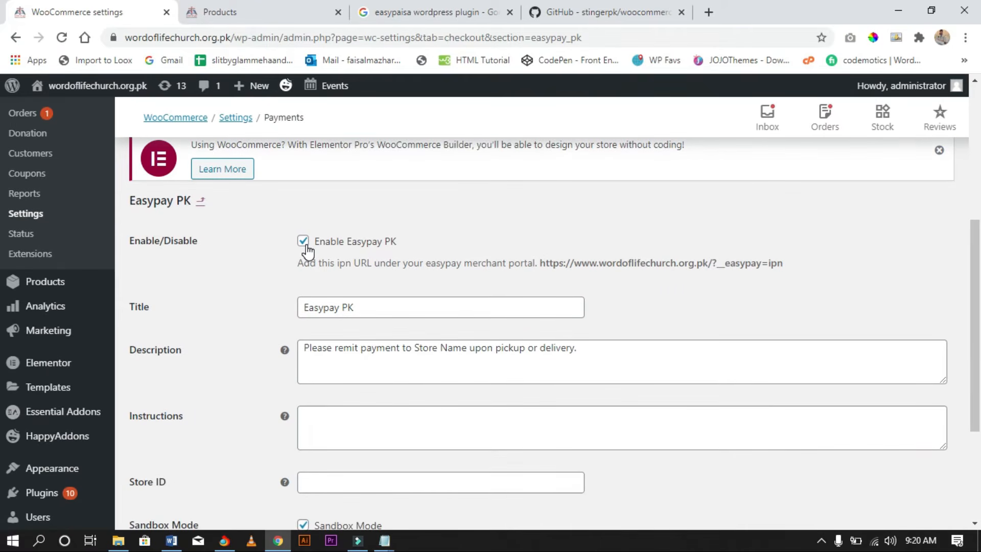
pyautogui.click(303, 242)
pyautogui.scroll(-1, 306, 247)
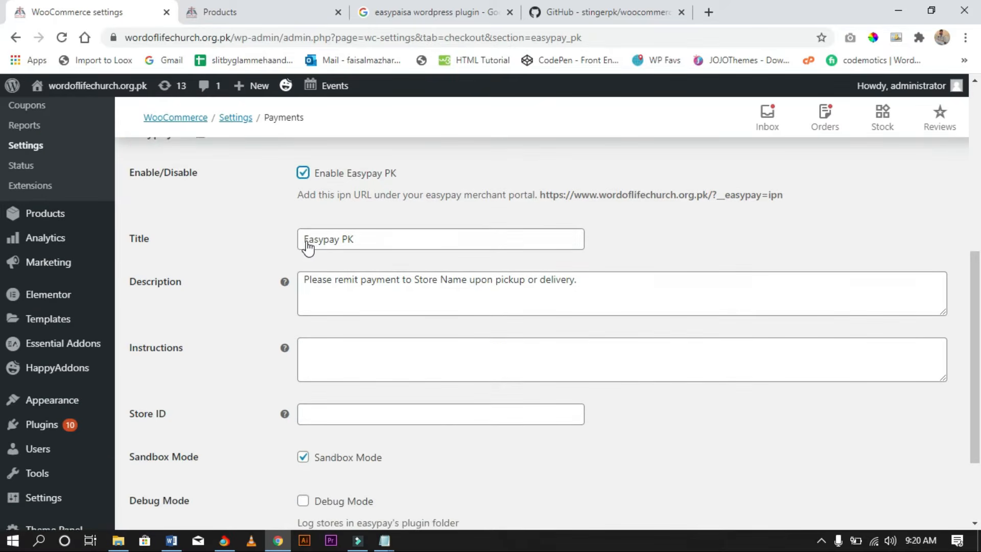
pyautogui.moveTo(372, 237); pyautogui.dragTo(286, 241)
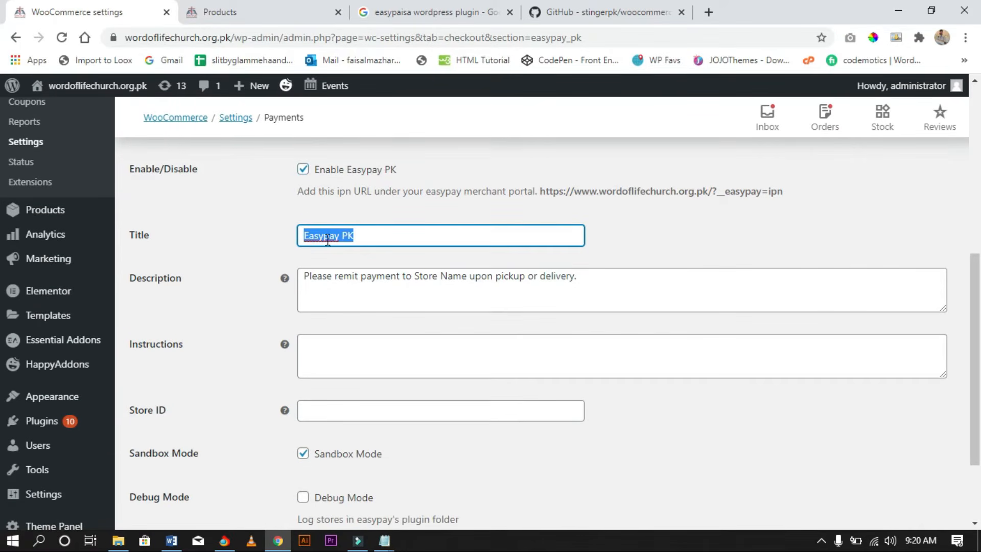
pyautogui.moveTo(634, 290); pyautogui.dragTo(231, 285)
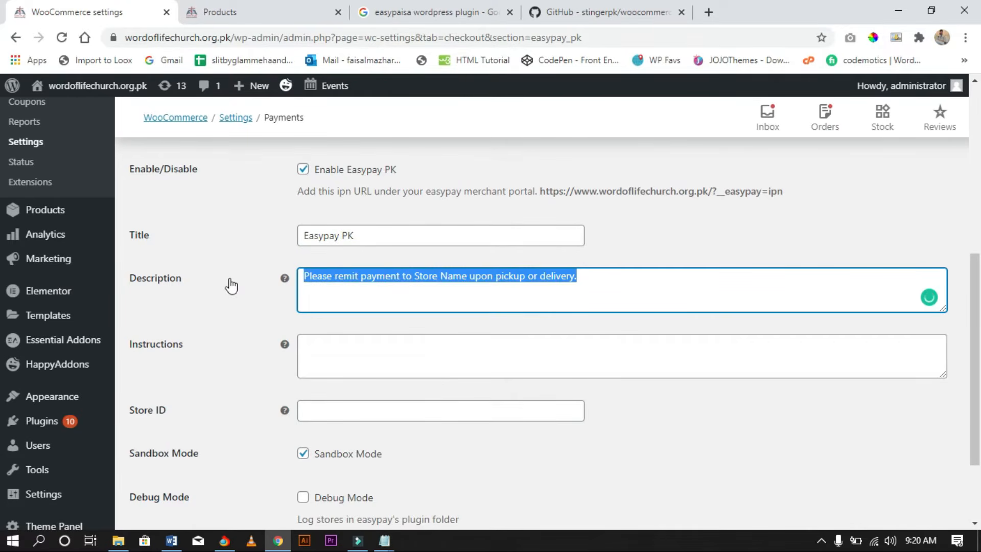
pyautogui.scroll(-1, 233, 287)
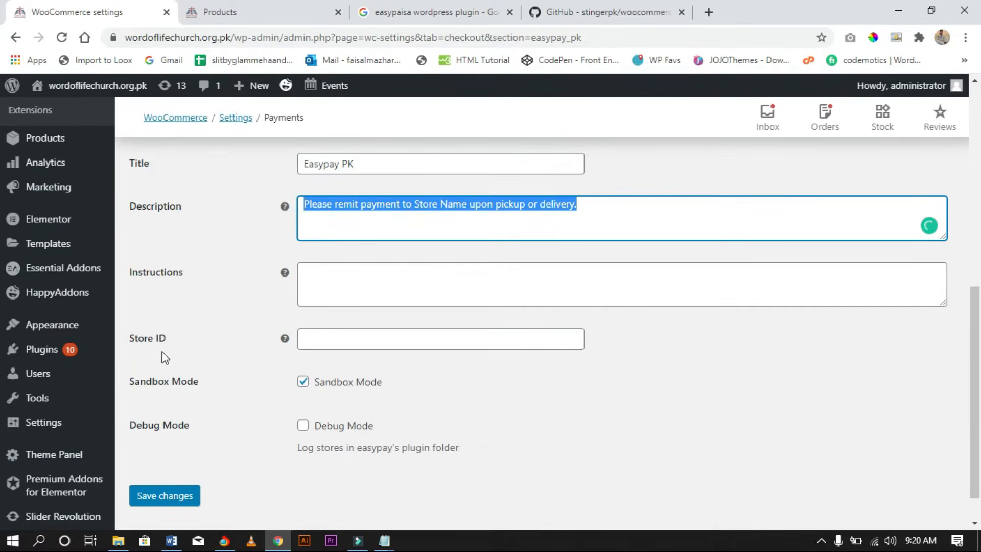
pyautogui.moveTo(284, 340)
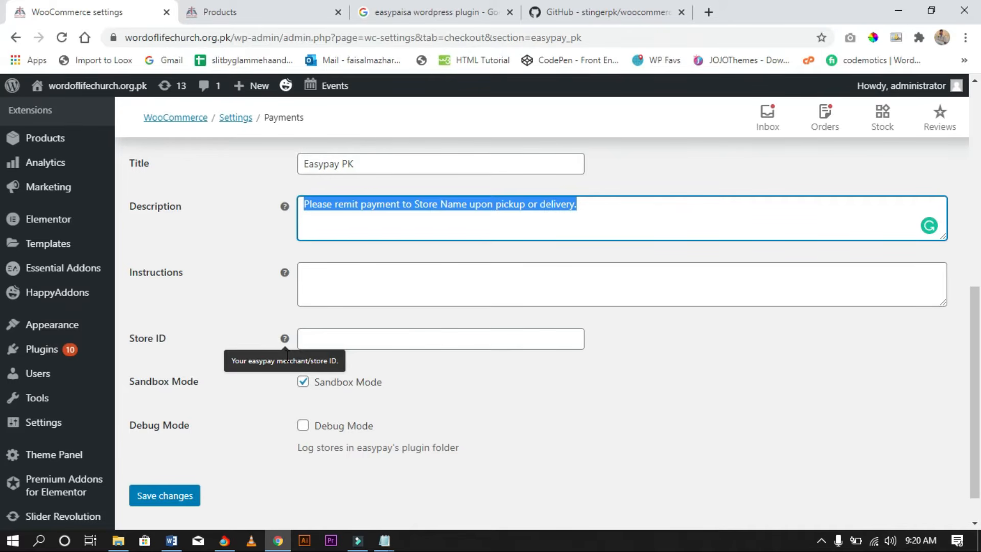
pyautogui.click(333, 335)
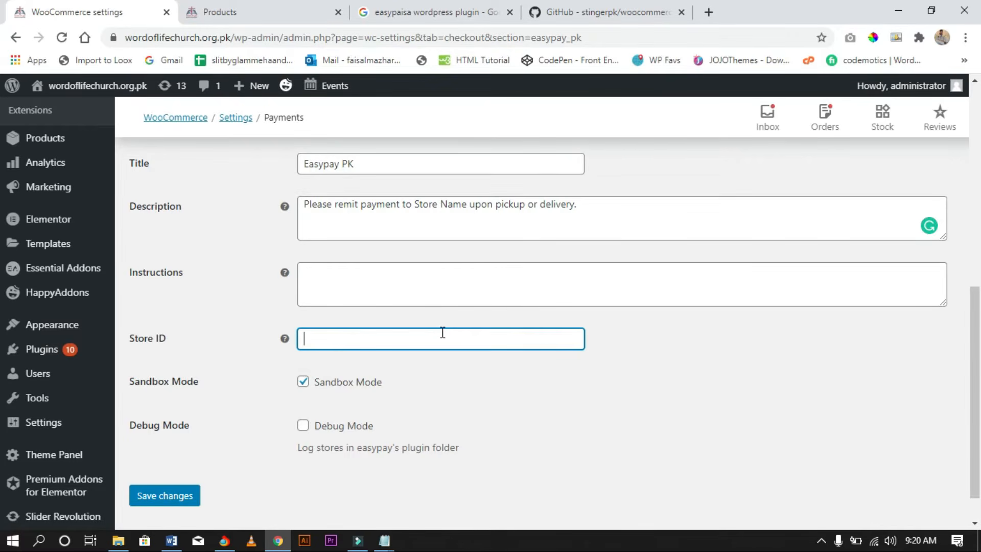
pyautogui.click(640, 367)
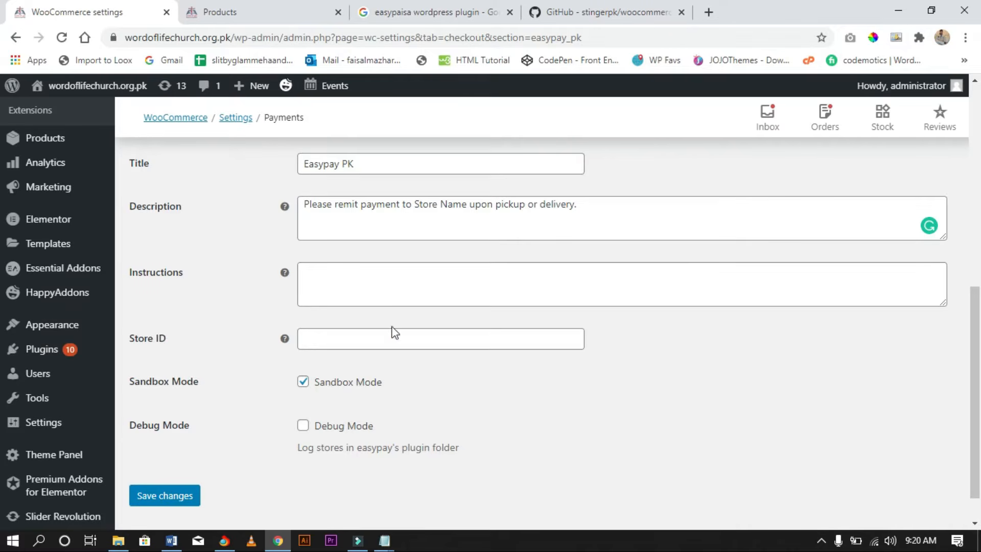
pyautogui.scroll(4, 233, 276)
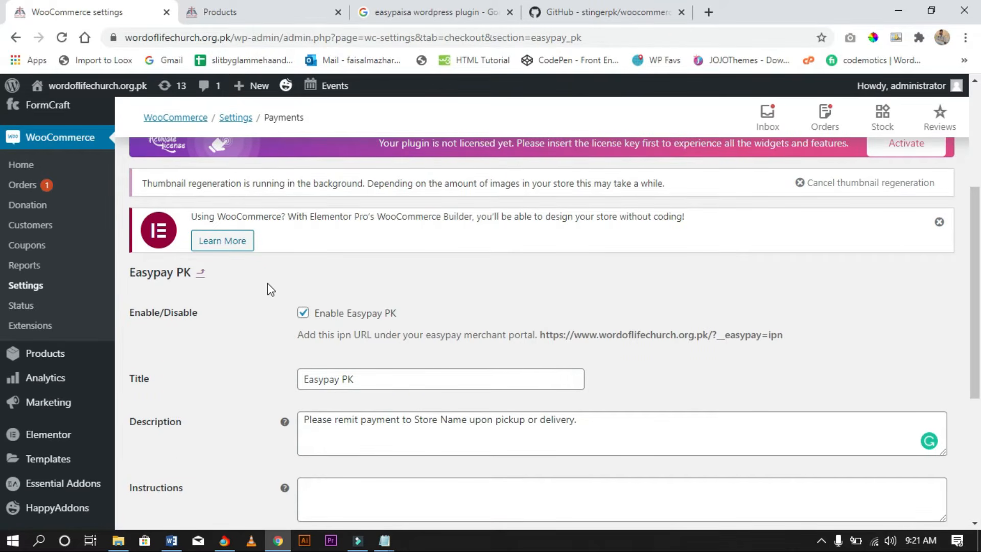
# Step: Open the Rose of Sharon Jerusalem Anointing Oil product from the store's shop page and add it to the cart
pyautogui.click(225, 7)
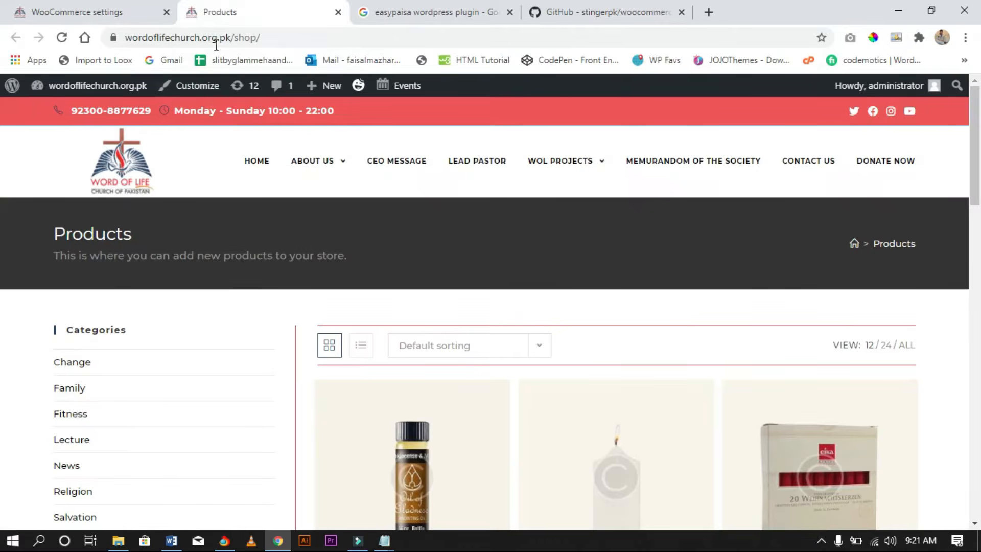
pyautogui.scroll(-4, 22, 263)
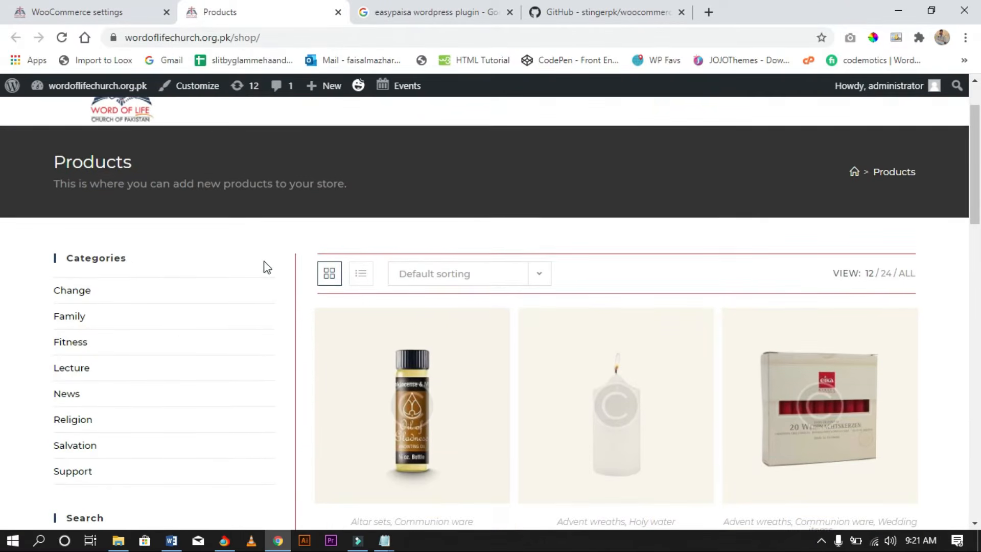
pyautogui.scroll(-8, 382, 284)
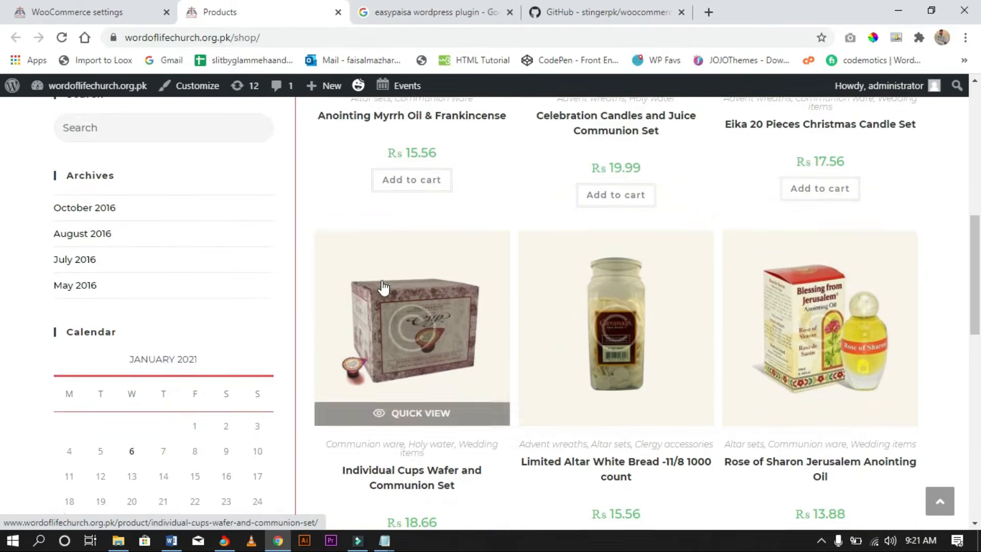
pyautogui.scroll(4, 391, 307)
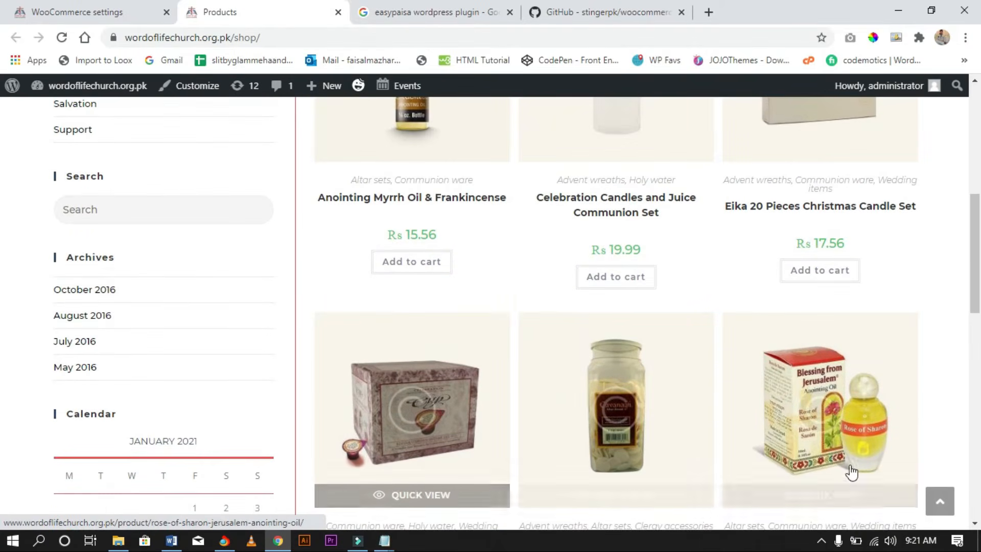
pyautogui.click(814, 416)
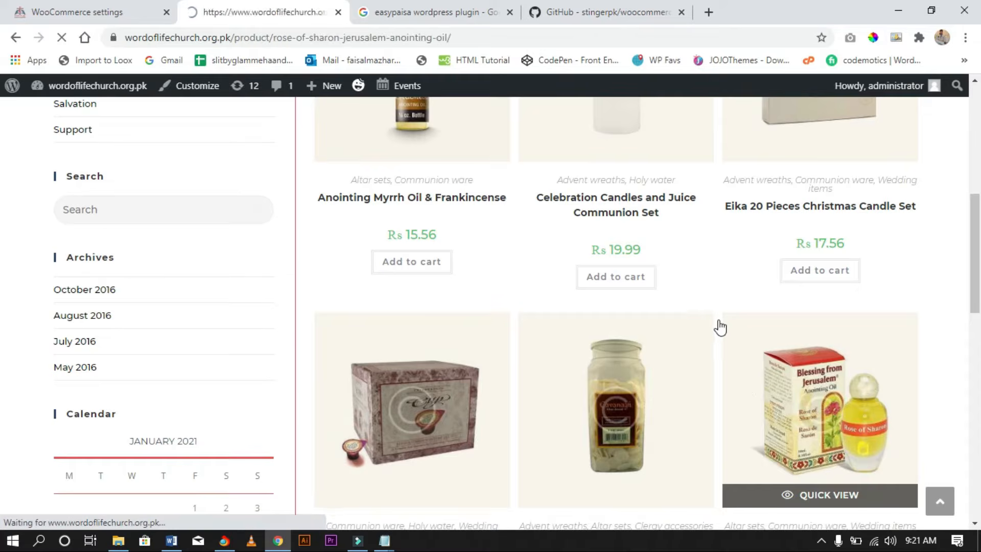
pyautogui.scroll(-7, 683, 280)
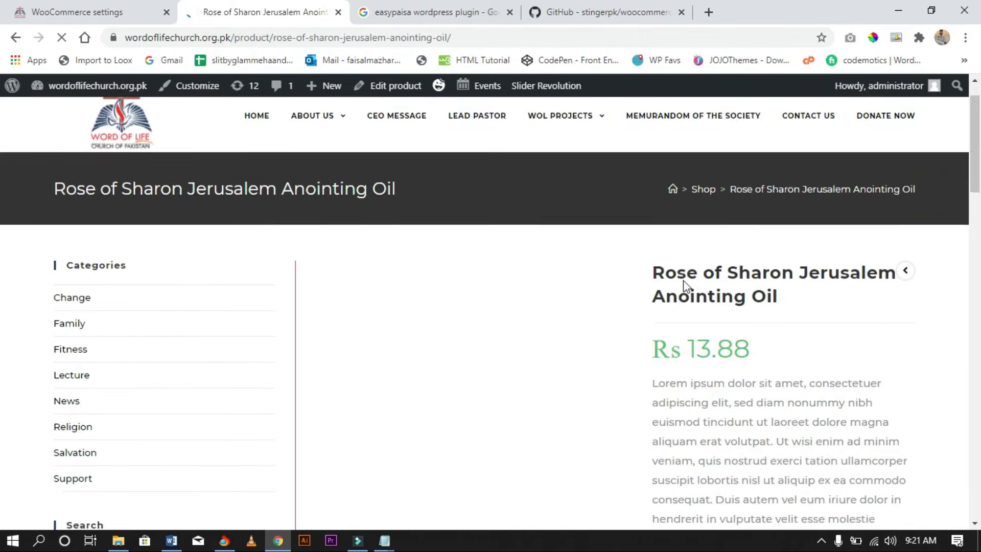
pyautogui.click(789, 359)
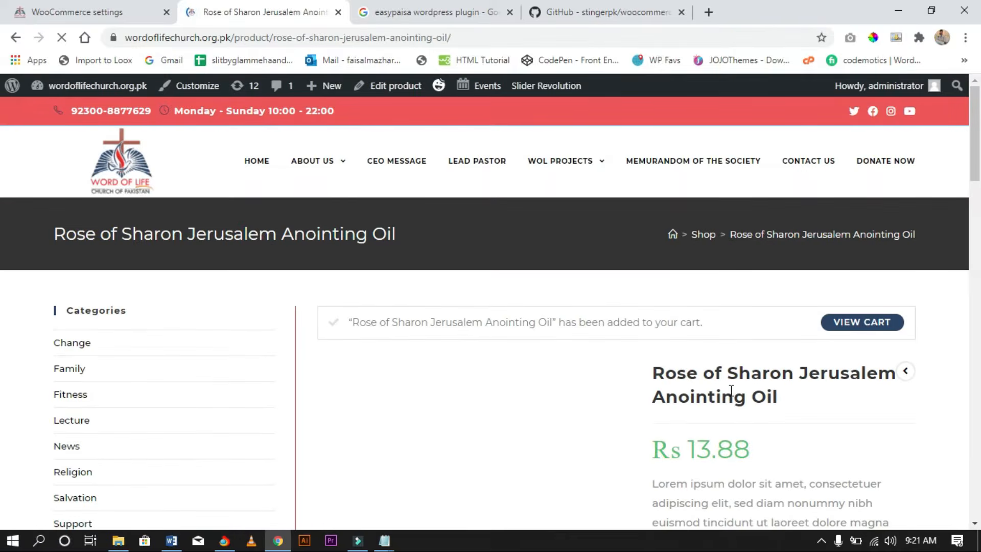
# Step: View the cart and proceed to the checkout page
pyautogui.click(869, 329)
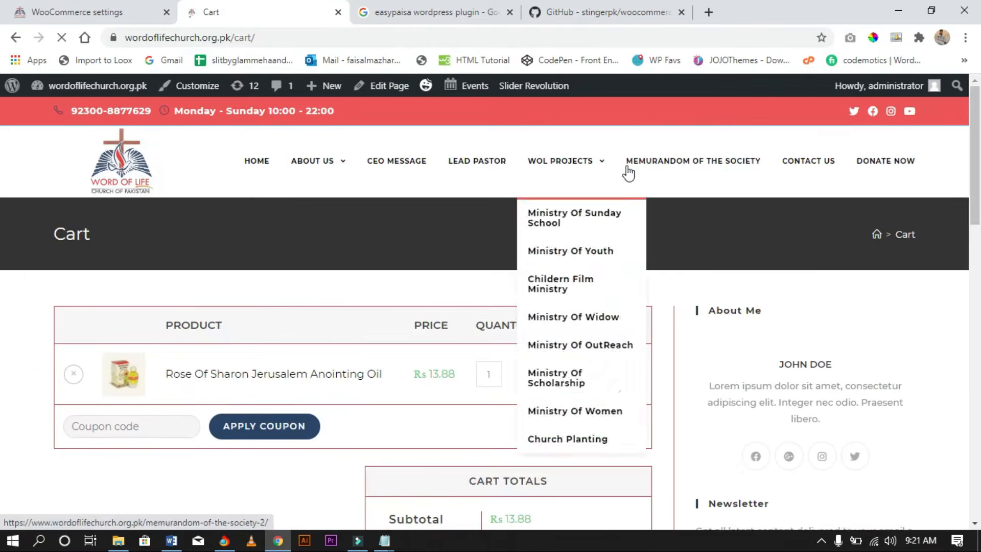
pyautogui.scroll(-3, 623, 170)
pyautogui.scroll(-5, 451, 223)
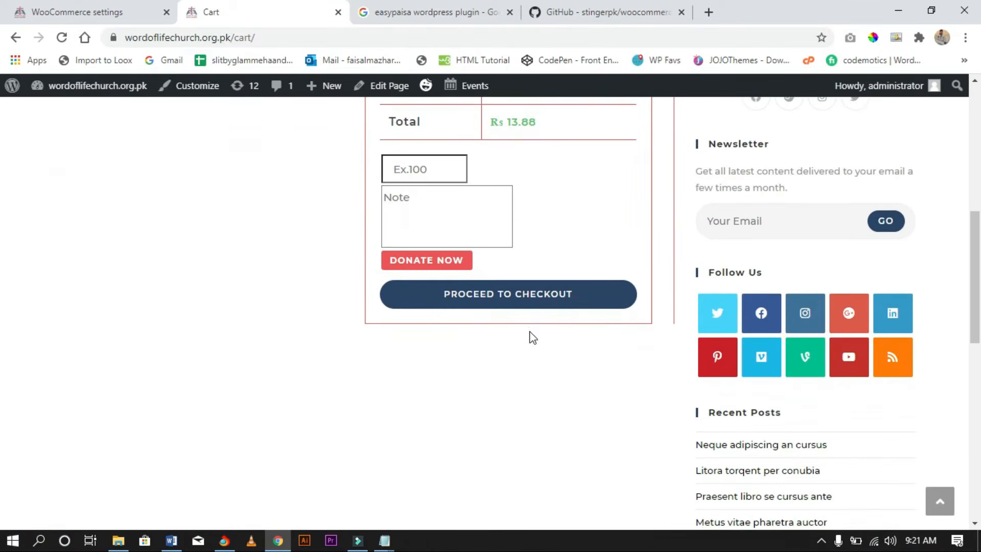
pyautogui.click(511, 311)
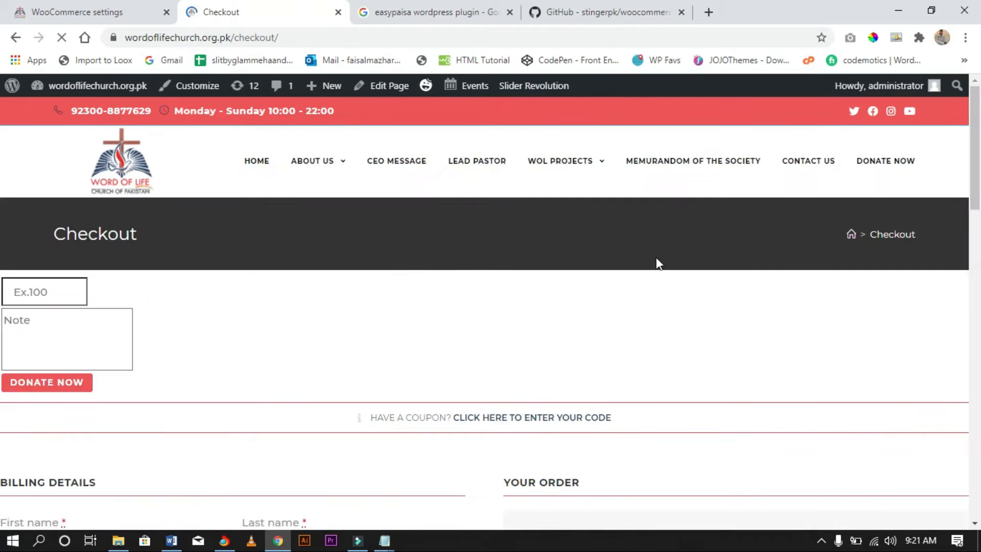
# Step: Compare the checkout payment methods by selecting Cash on delivery and switching back to Easypay PK
pyautogui.scroll(-8, 656, 260)
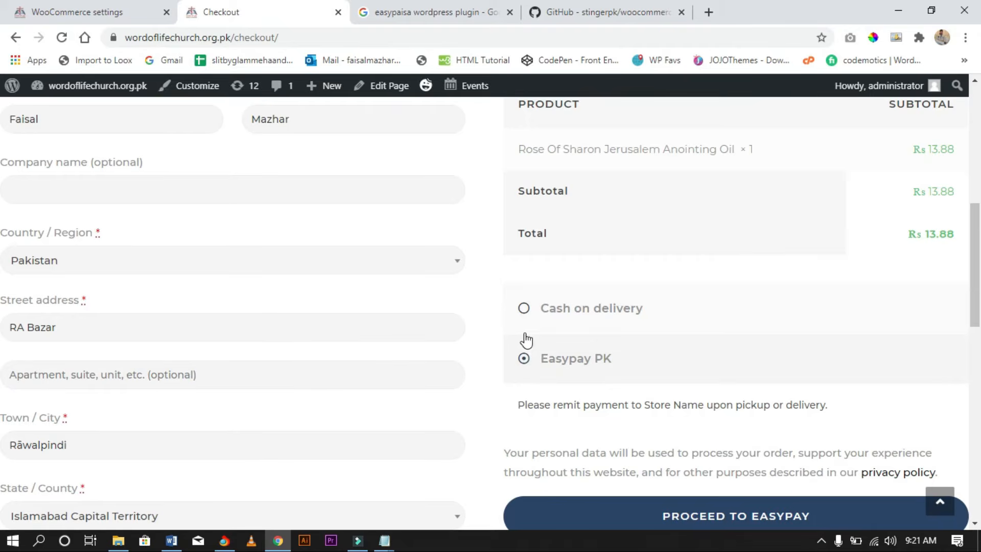
pyautogui.click(524, 312)
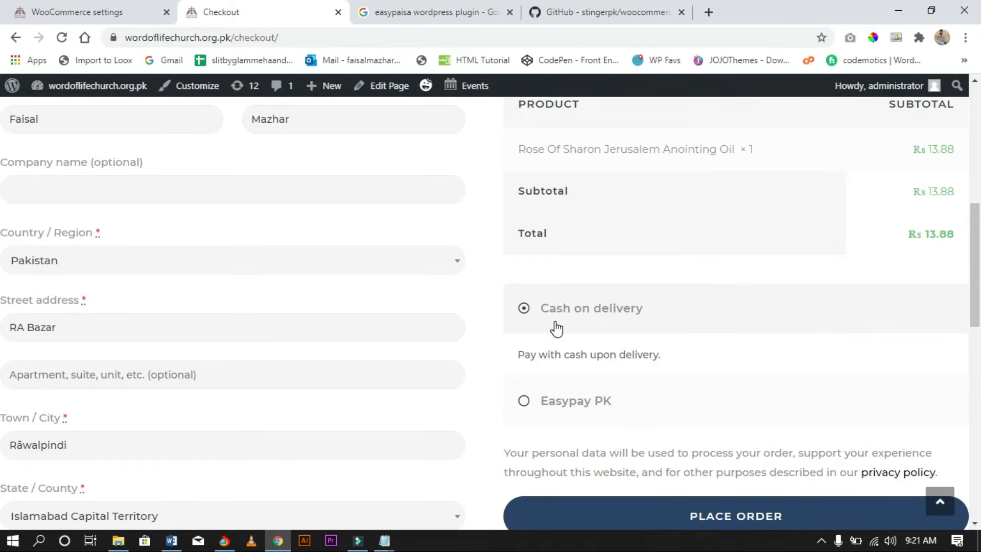
pyautogui.scroll(-1, 541, 331)
pyautogui.click(526, 331)
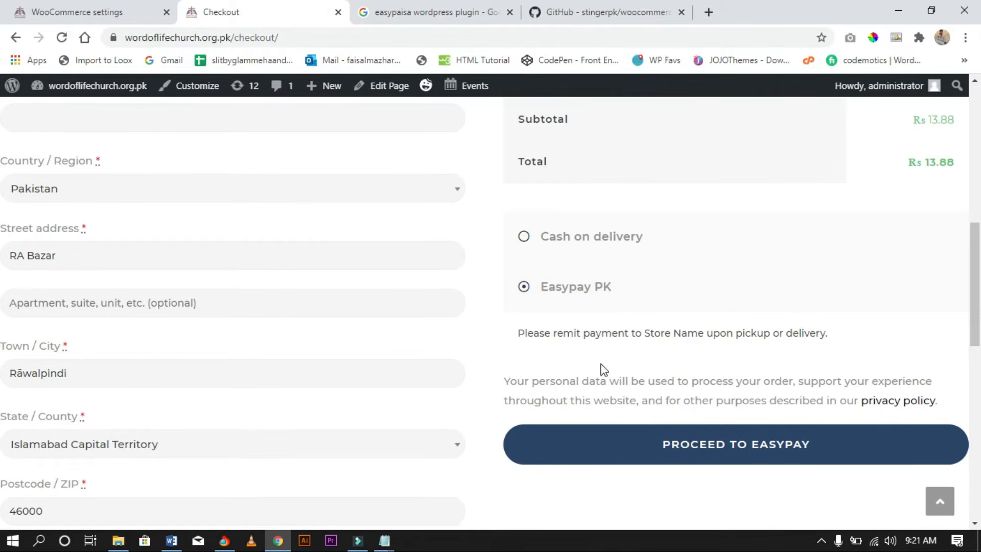
pyautogui.scroll(1, 602, 369)
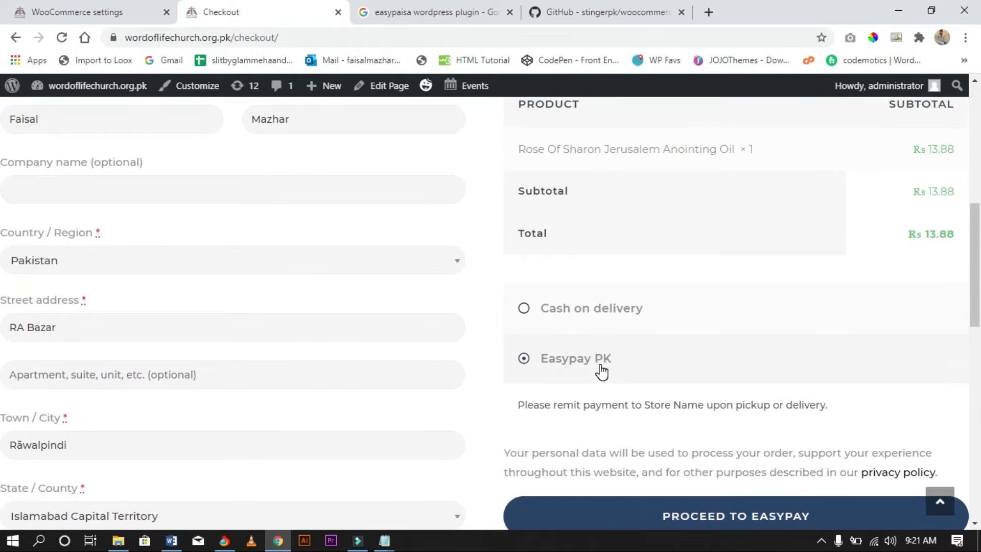
pyautogui.scroll(-1, 601, 366)
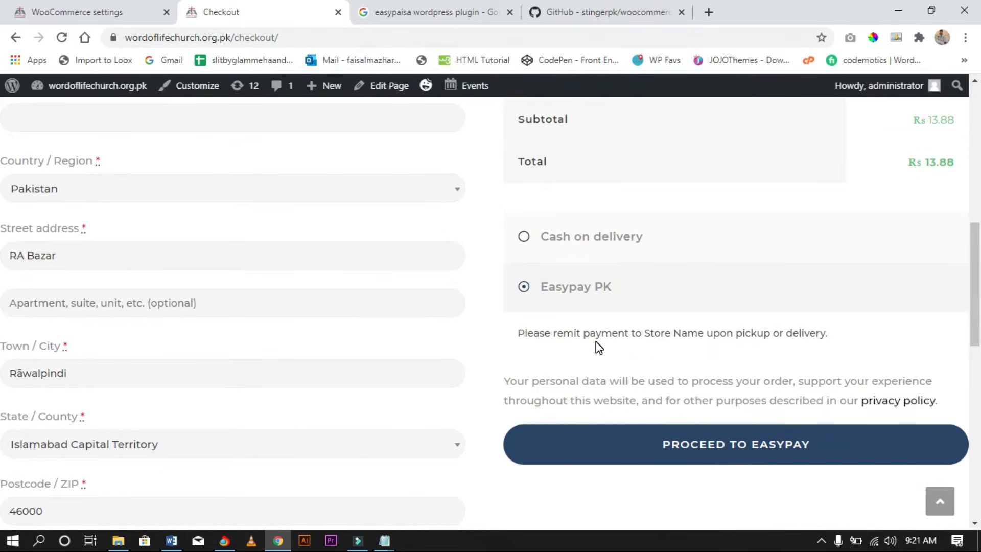
# Step: Examine the Store ID field in the Easypay PK gateway settings and return to the checkout page
pyautogui.click(122, 6)
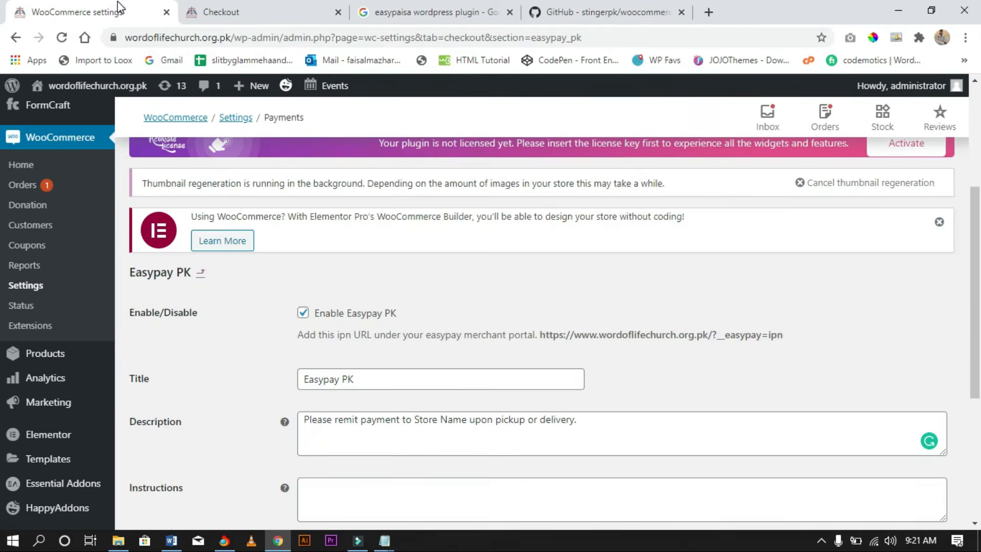
pyautogui.scroll(-4, 394, 348)
pyautogui.click(322, 304)
pyautogui.moveTo(164, 309); pyautogui.dragTo(127, 300)
pyautogui.click(169, 310)
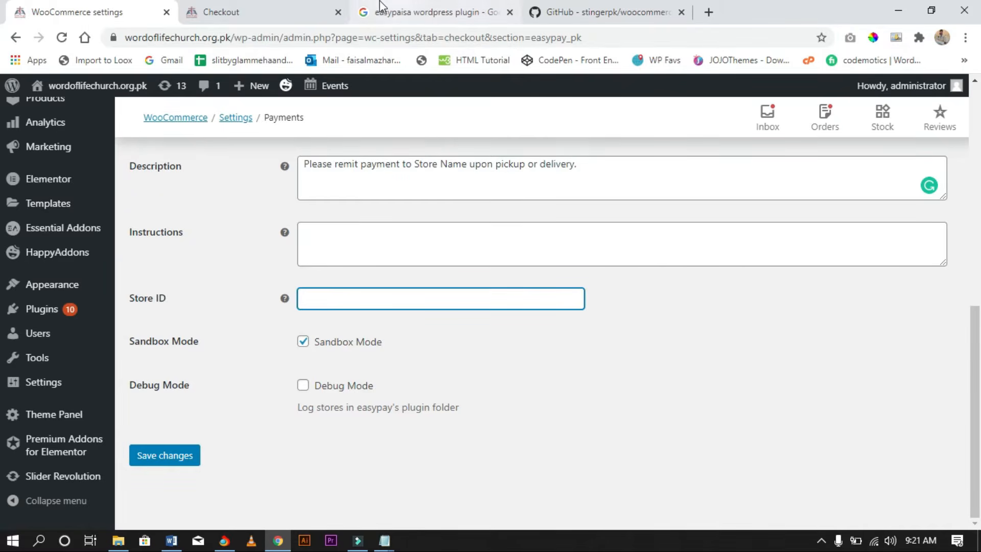
pyautogui.click(299, 6)
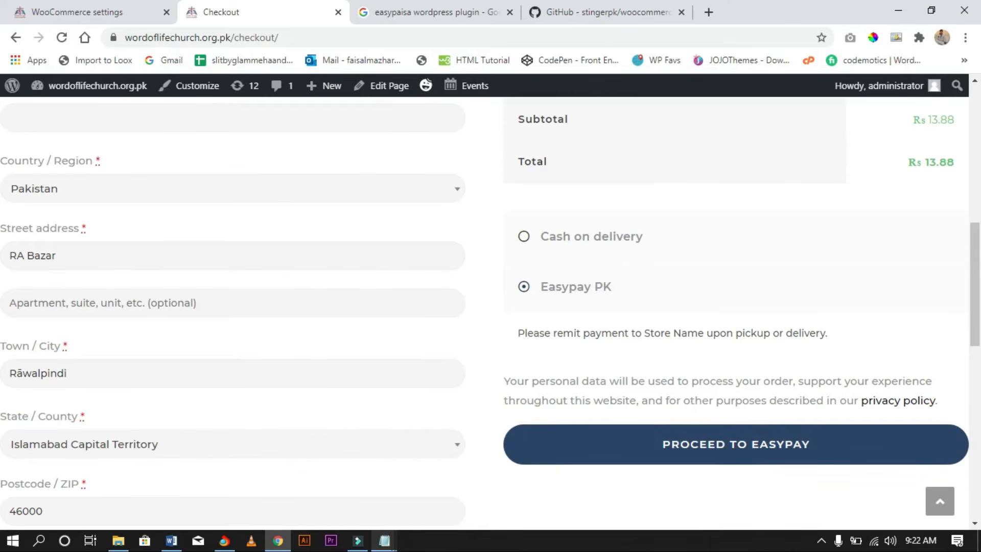
pyautogui.moveTo(386, 539)
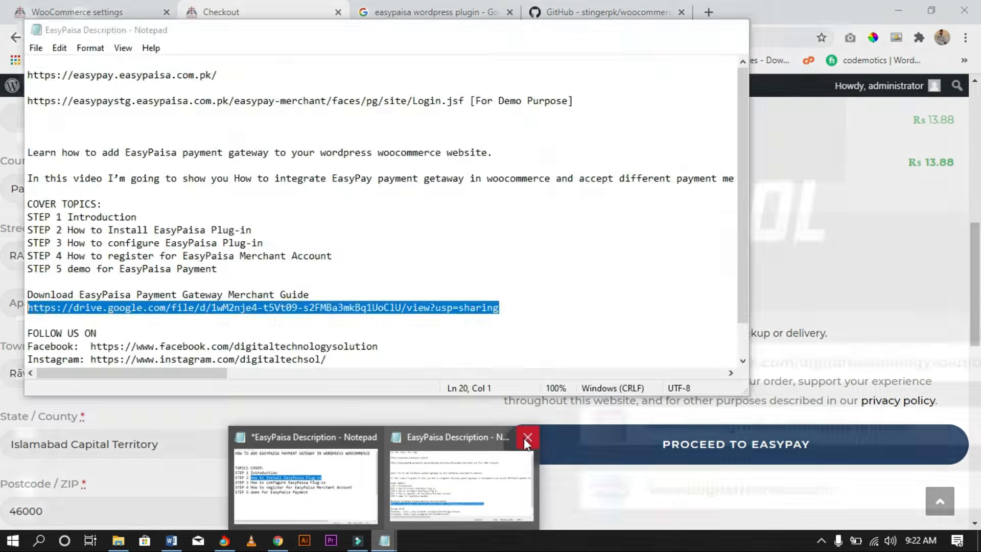
pyautogui.click(504, 437)
pyautogui.click(384, 479)
pyautogui.scroll(-3, 384, 479)
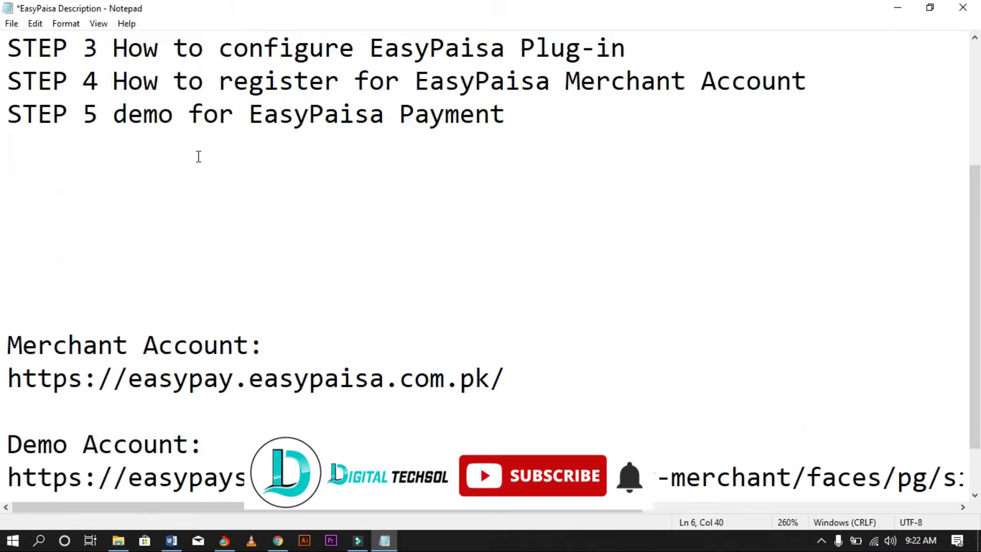
pyautogui.click(14, 283)
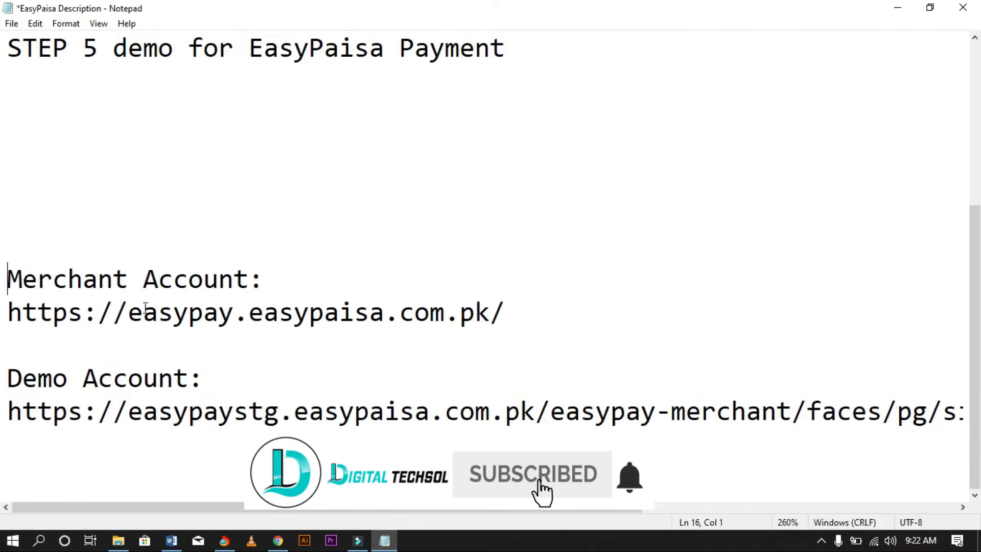
pyautogui.moveTo(507, 312); pyautogui.dragTo(7, 325)
pyautogui.hotkey('ctrl', 'c')
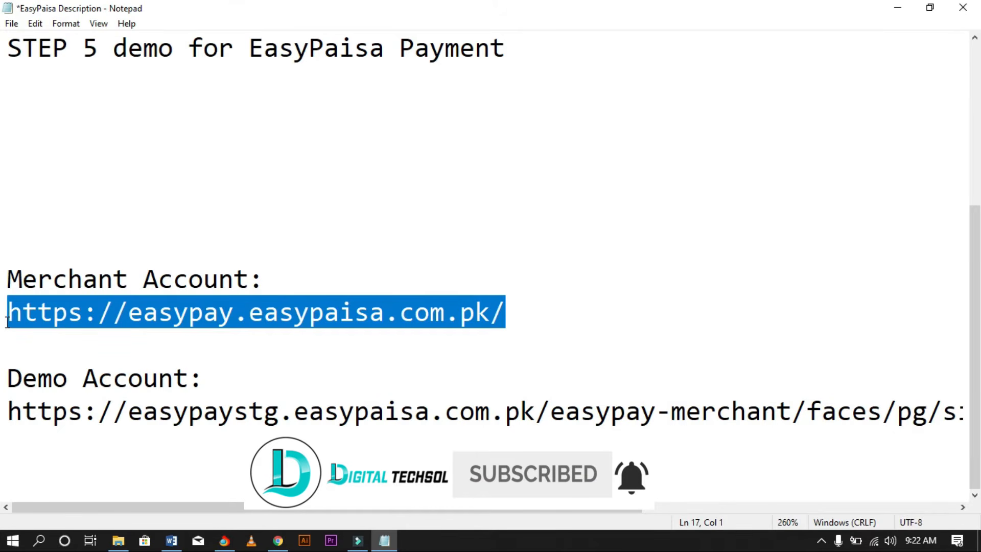
# Step: Switch to Chrome and load the copied Easypay merchant portal address in place of the GitHub page
pyautogui.click(278, 541)
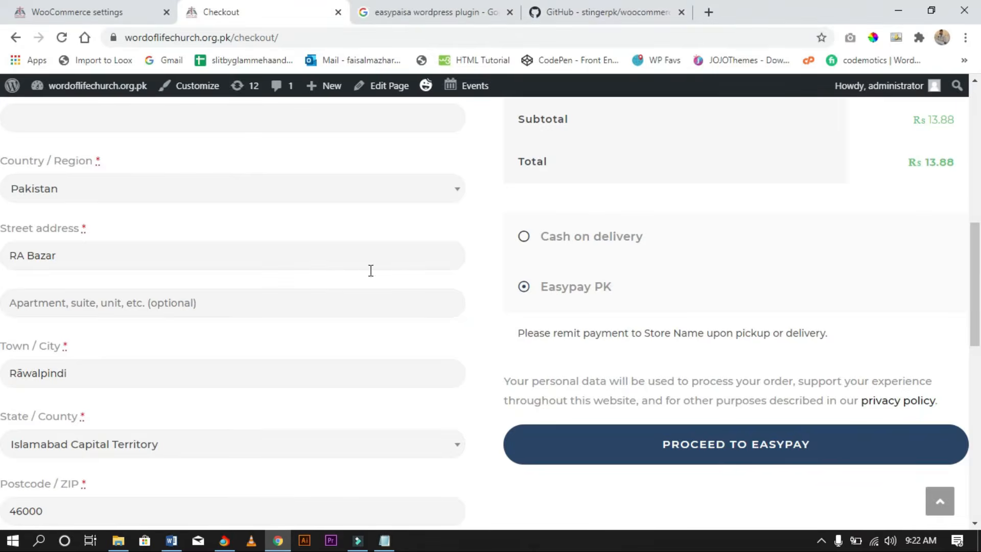
pyautogui.click(632, 6)
pyautogui.click(534, 31)
pyautogui.hotkey('ctrl', 'v')
pyautogui.press('Return')
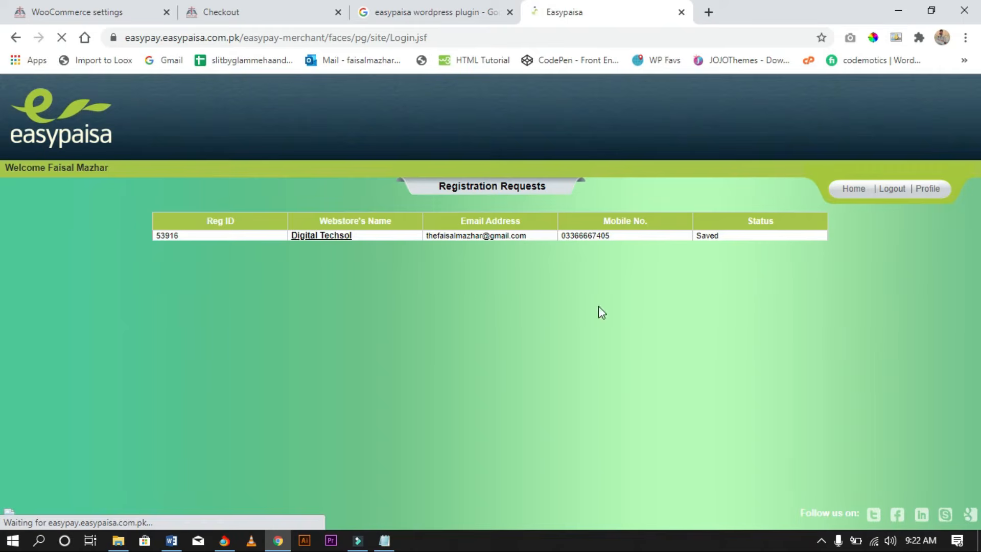
# Step: Log out of the Easypay merchant portal and log back in with the saved account credentials
pyautogui.click(891, 193)
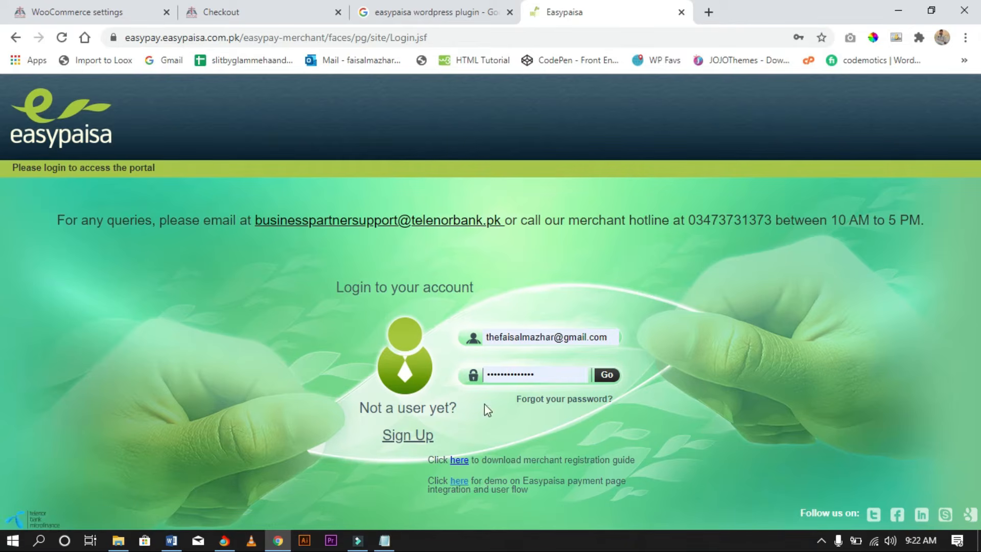
pyautogui.click(606, 376)
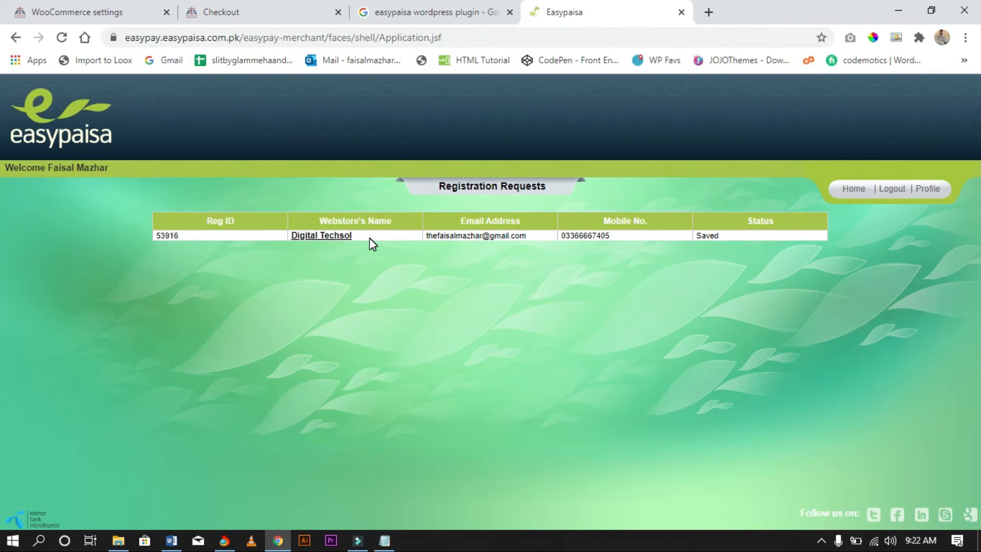
# Step: Open the saved registration request for the Digital Techsol webstore and examine the Business Owner Name field in its account information
pyautogui.click(332, 236)
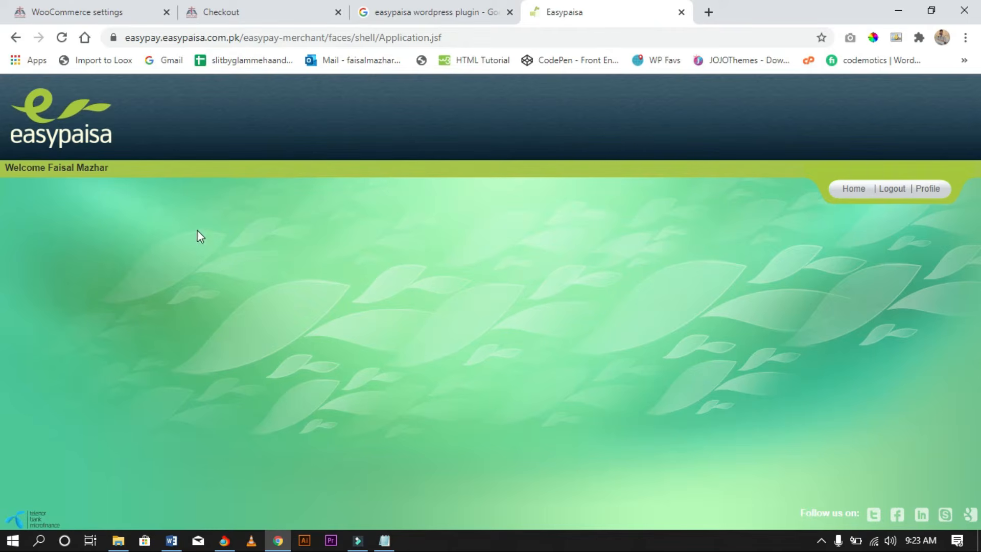
pyautogui.scroll(-3, 20, 333)
pyautogui.scroll(2, 22, 332)
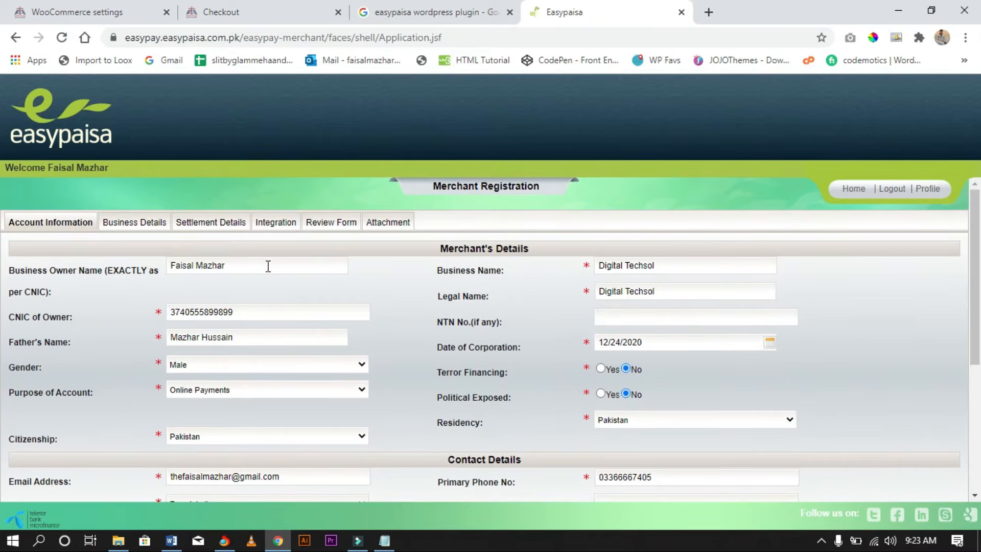
pyautogui.click(268, 266)
pyautogui.moveTo(266, 266); pyautogui.dragTo(109, 266)
pyautogui.click(384, 277)
# Step: Look through the Business Details, Settlement Details, Integration and Review Form sections of the merchant registration
pyautogui.click(134, 228)
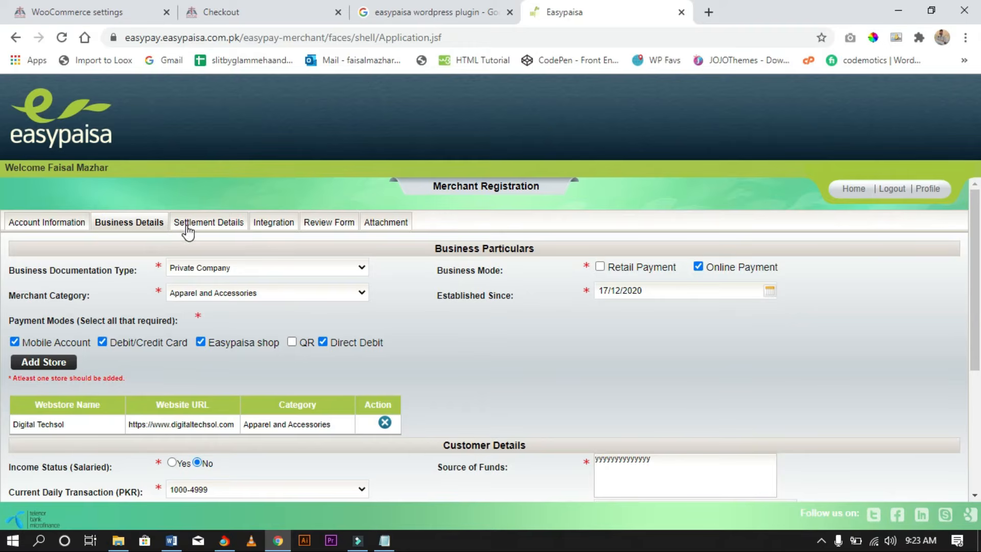
pyautogui.click(216, 227)
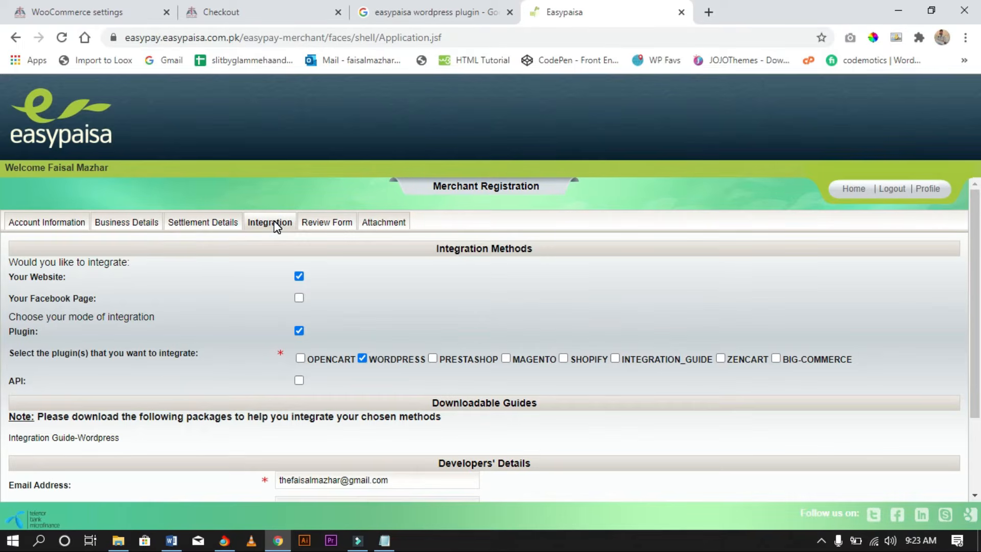
pyautogui.click(333, 225)
pyautogui.click(21, 257)
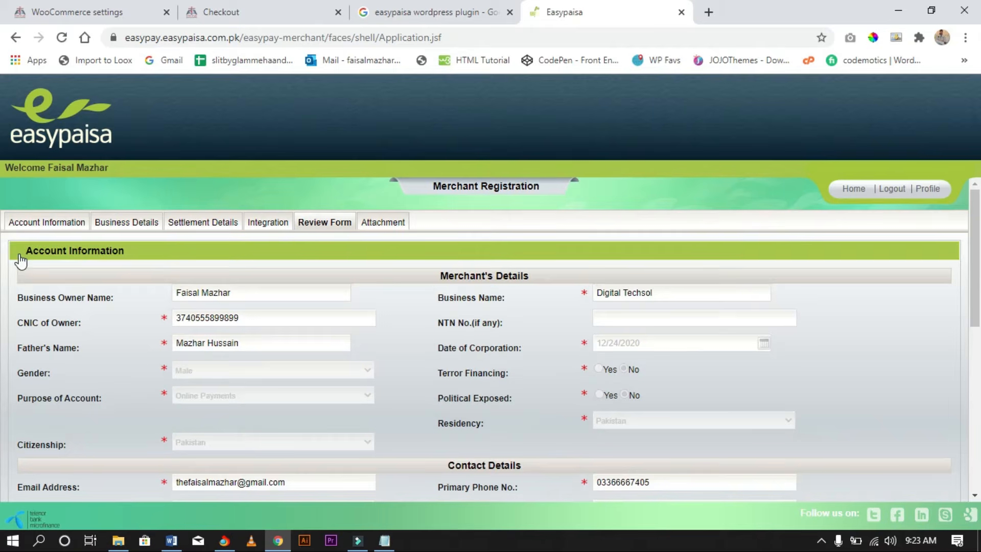
pyautogui.scroll(-3, 52, 283)
pyautogui.scroll(3, 102, 273)
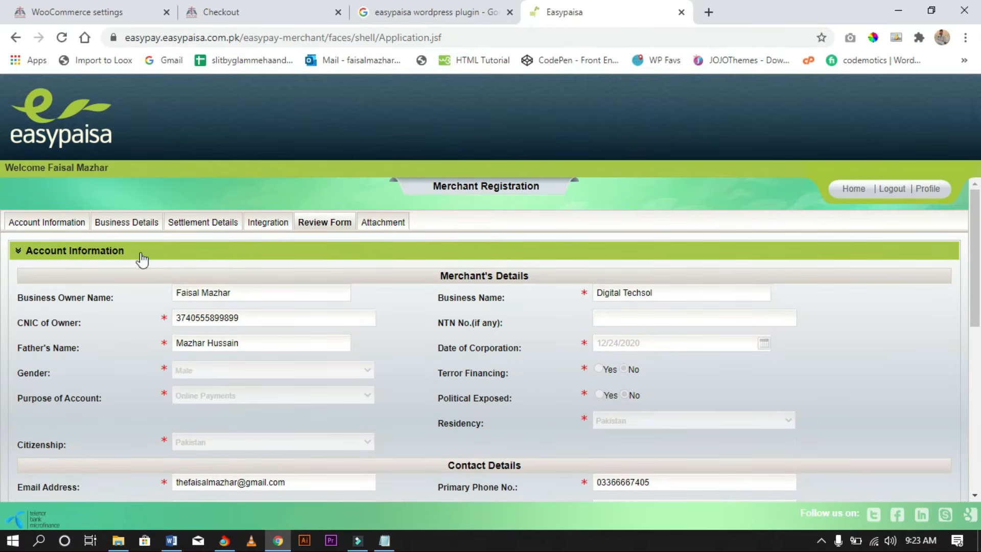
# Step: Examine both pages of required attachments and the sample attachment choices in the merchant registration
pyautogui.click(394, 225)
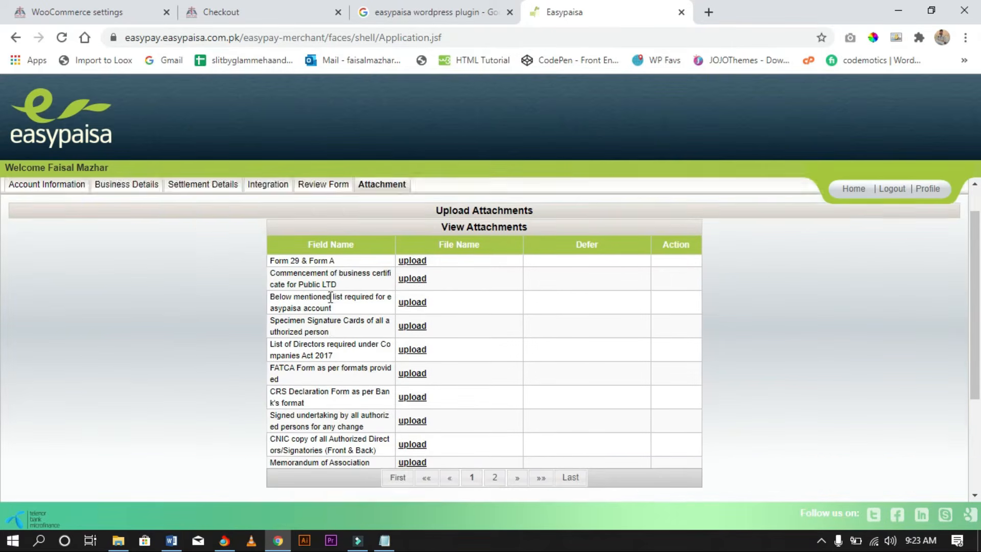
pyautogui.scroll(-2, 331, 288)
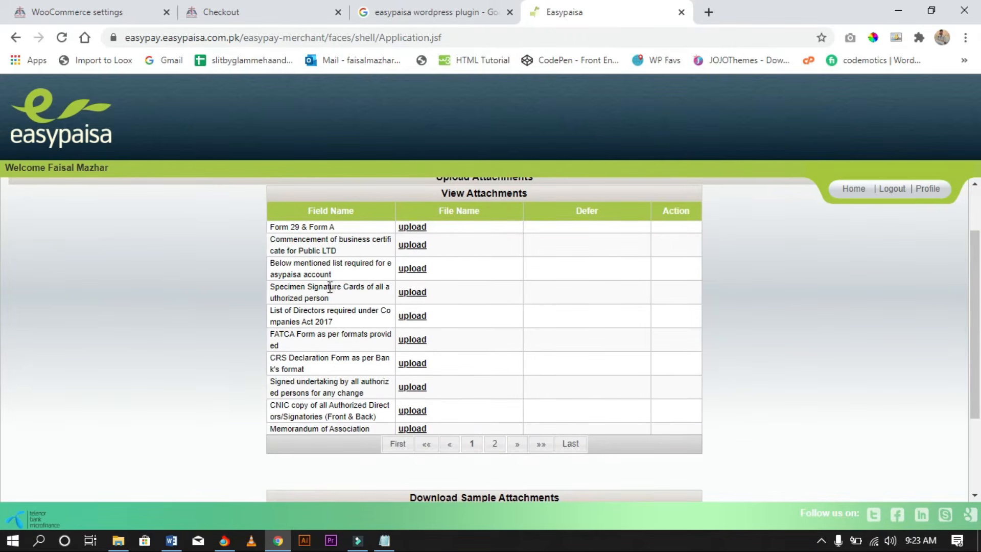
pyautogui.click(498, 443)
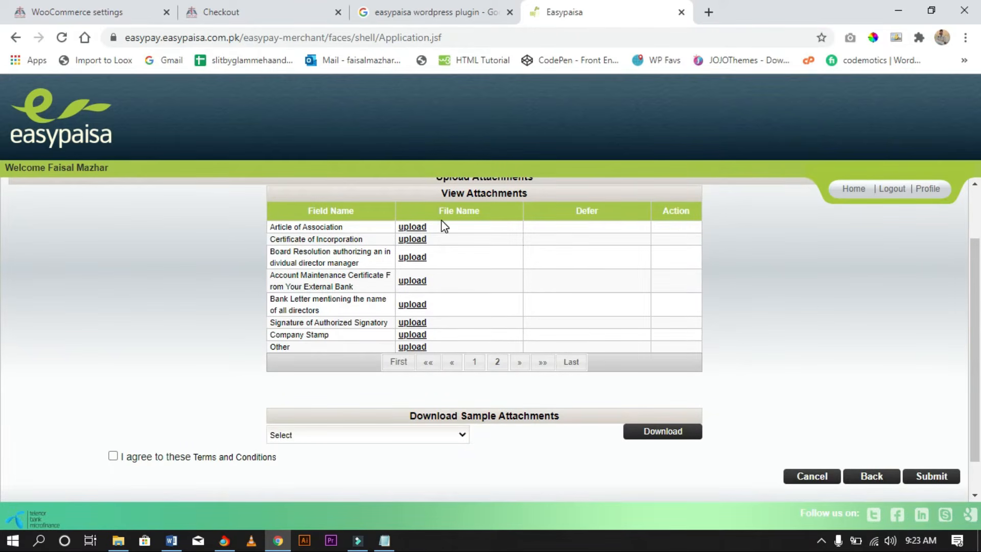
pyautogui.click(449, 440)
pyautogui.click(450, 439)
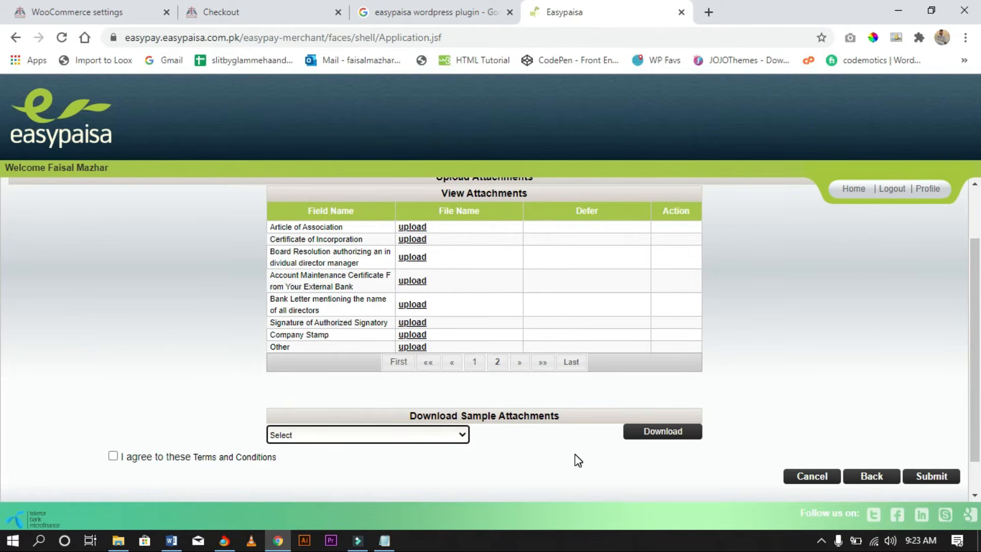
# Step: Return to Account Information and examine the owner name, CNIC, Purpose of Account options and contact details
pyautogui.scroll(2, 577, 460)
pyautogui.click(29, 225)
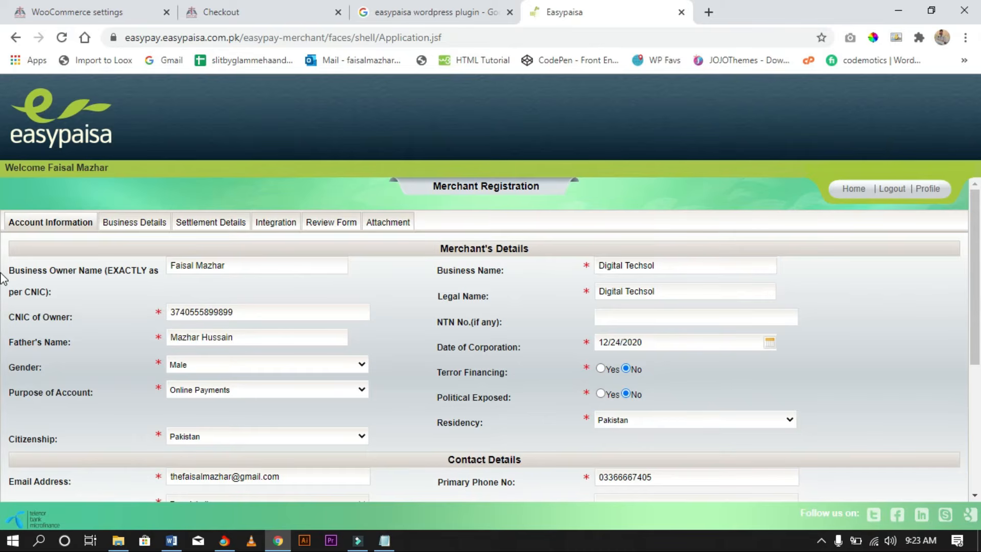
pyautogui.moveTo(10, 267); pyautogui.dragTo(141, 276)
pyautogui.moveTo(72, 316); pyautogui.dragTo(10, 317)
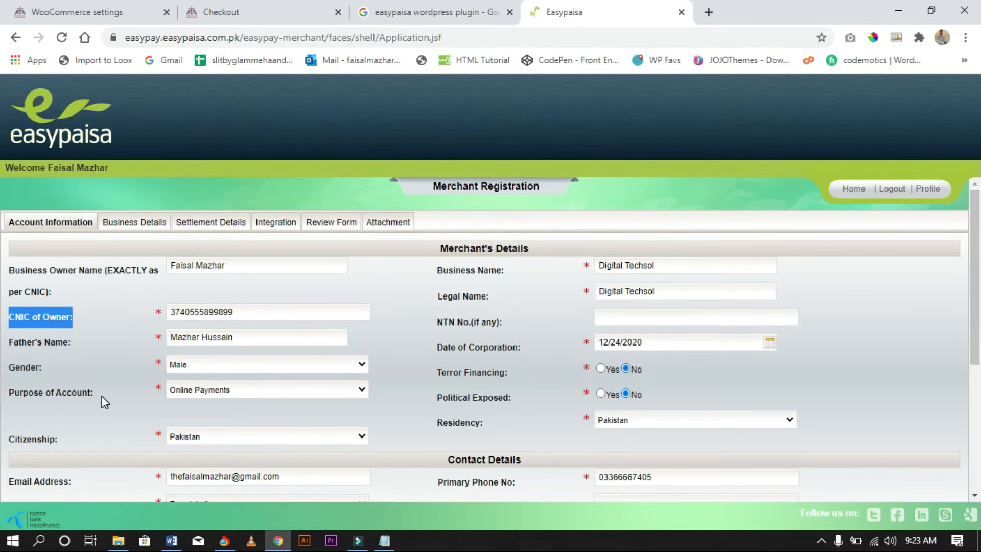
pyautogui.click(245, 389)
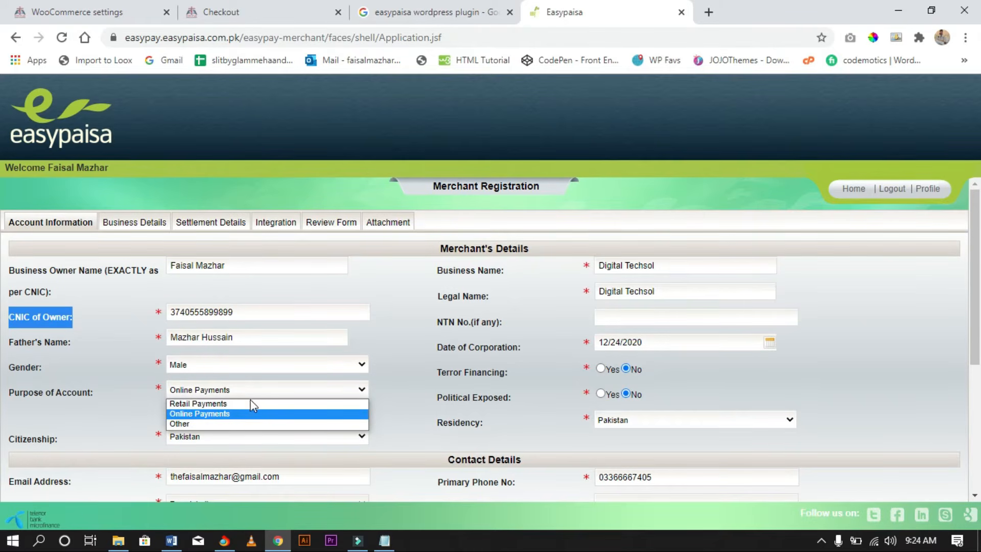
pyautogui.click(253, 391)
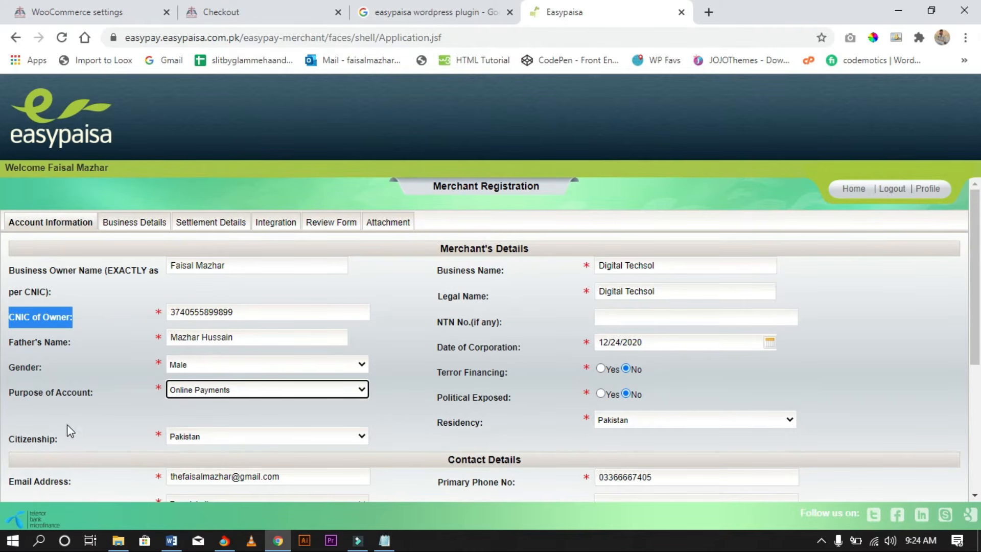
pyautogui.scroll(-1, 69, 421)
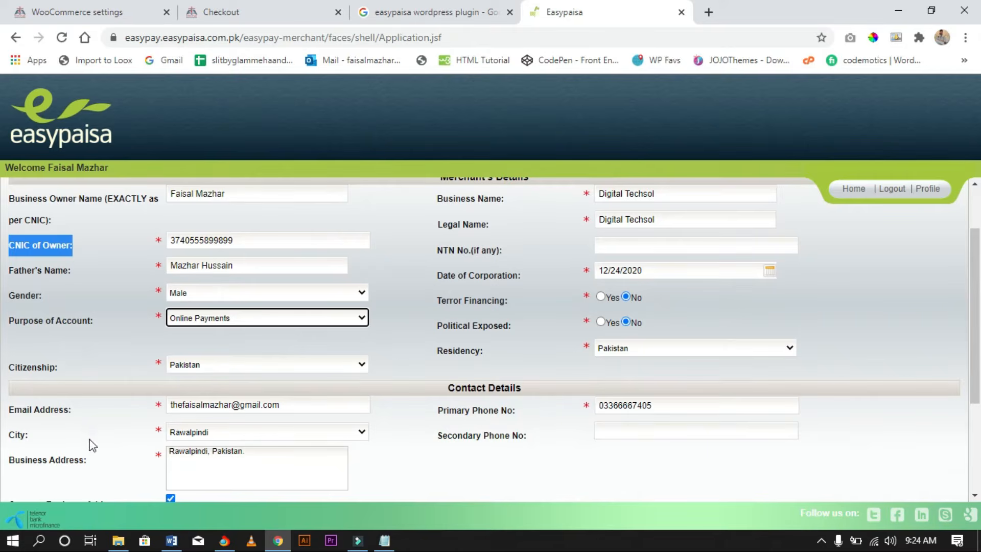
pyautogui.scroll(-1, 100, 414)
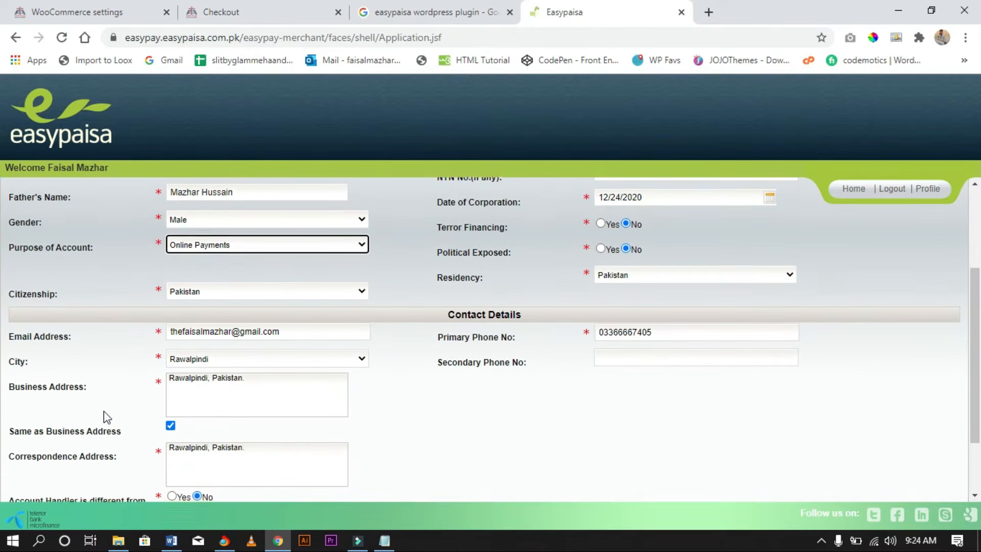
pyautogui.scroll(-1, 108, 416)
pyautogui.scroll(2, 107, 408)
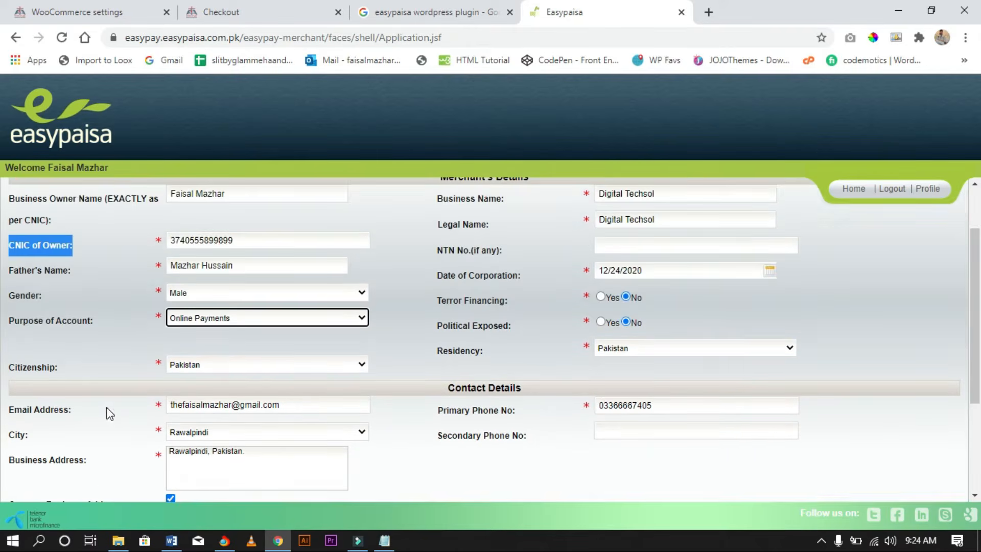
pyautogui.scroll(1, 146, 259)
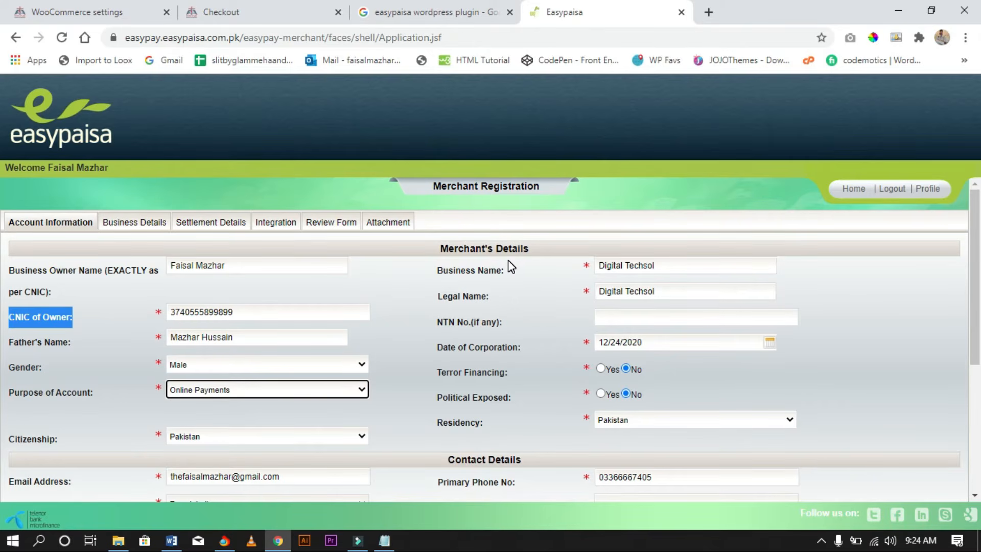
# Step: Examine the Business Name, the optional NTN No. and the remaining merchant fields in Account Information
pyautogui.click(666, 270)
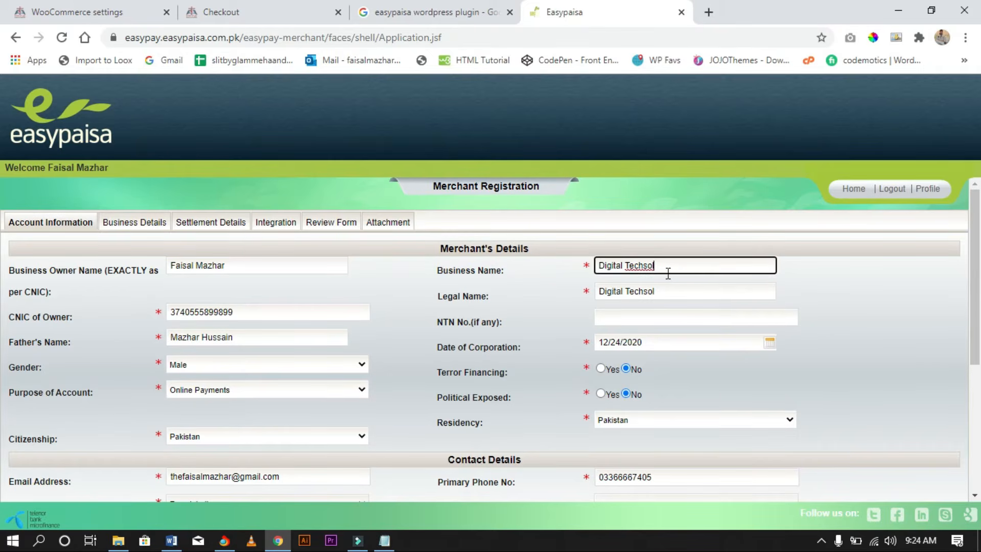
pyautogui.moveTo(436, 327); pyautogui.dragTo(443, 326)
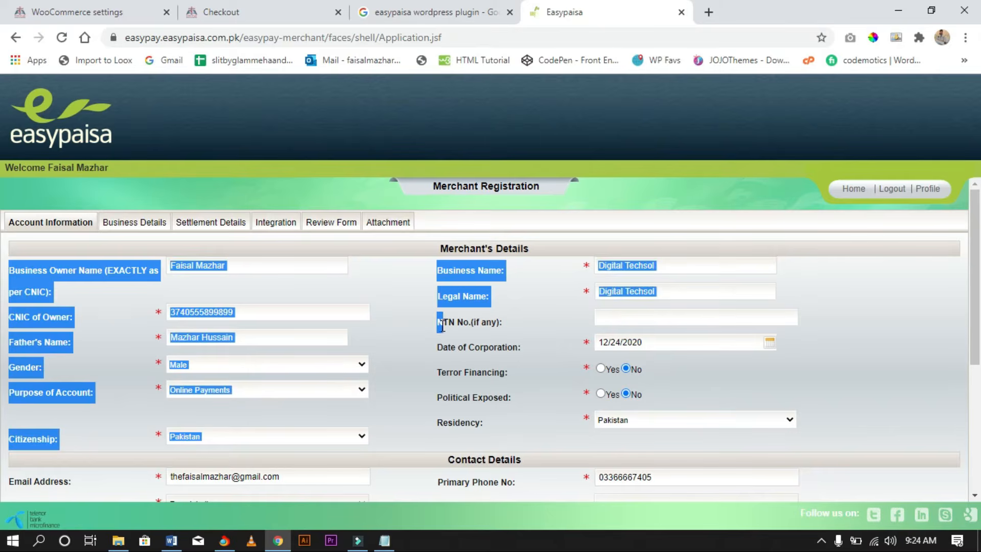
pyautogui.click(507, 326)
pyautogui.moveTo(508, 326); pyautogui.dragTo(440, 325)
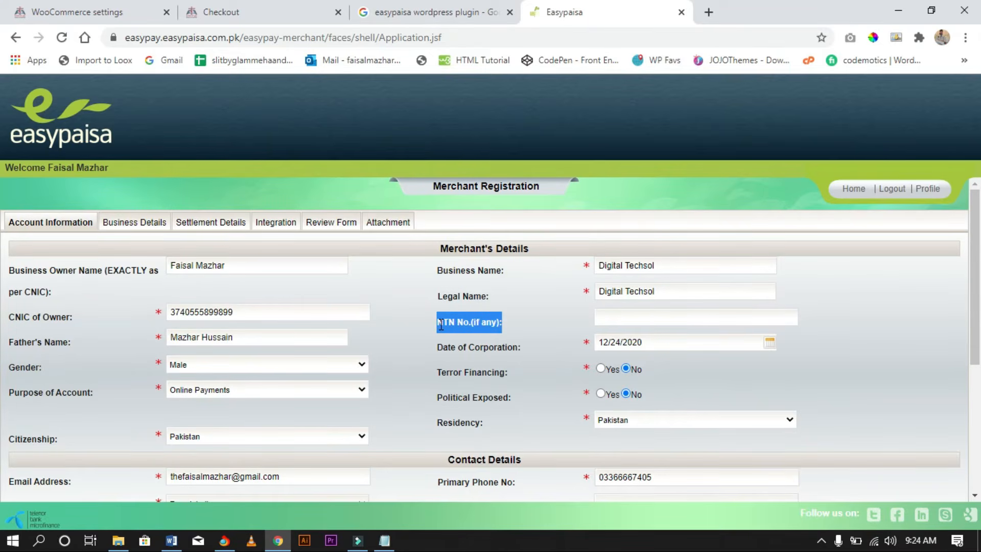
pyautogui.click(611, 317)
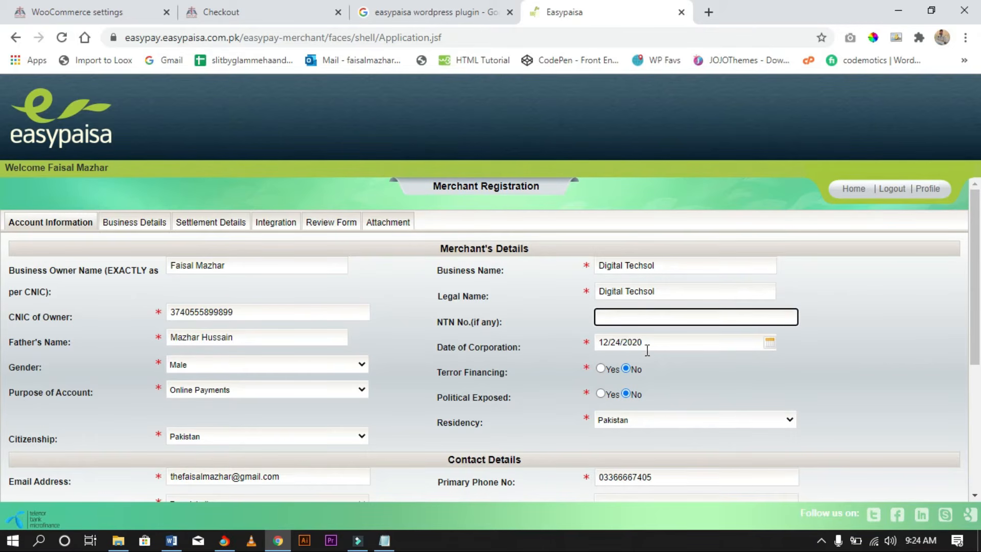
pyautogui.scroll(-1, 650, 373)
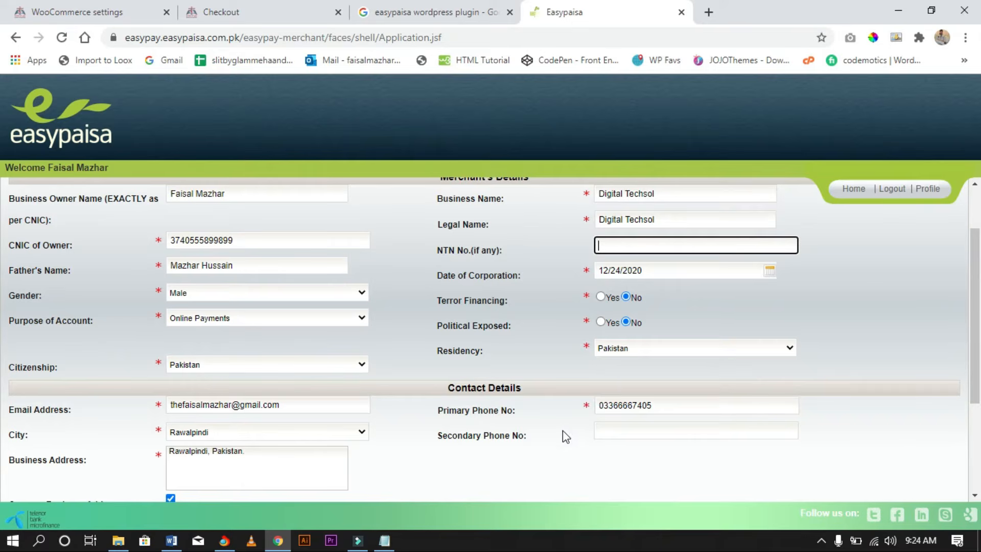
pyautogui.scroll(1, 176, 257)
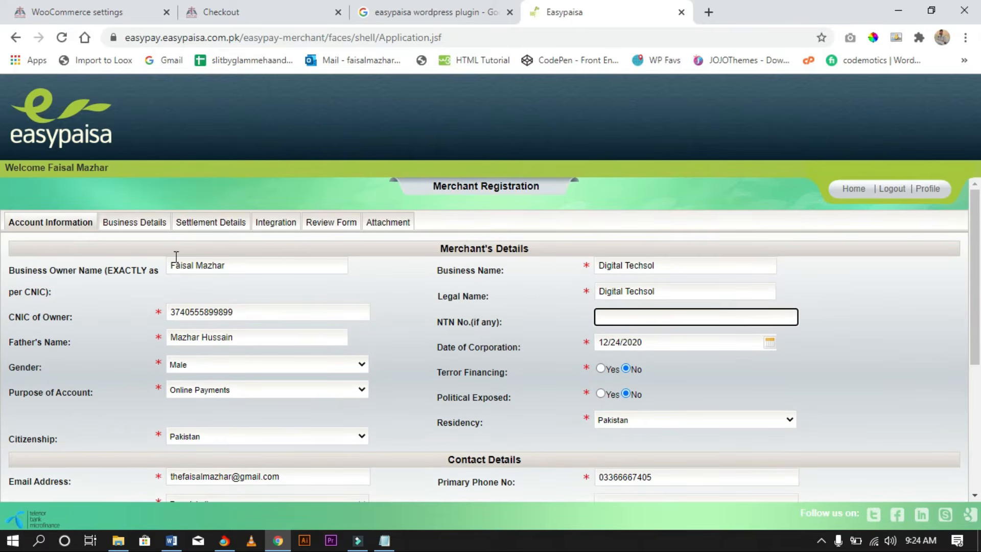
# Step: In Business Details, set the Business Documentation Type to Other and choose Apparel and Accessories as the Merchant Category
pyautogui.click(137, 226)
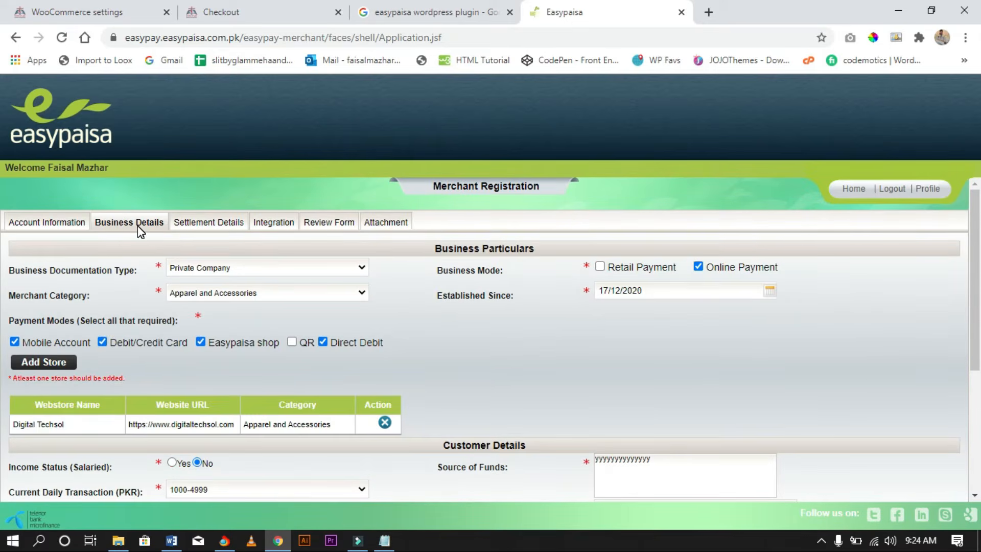
pyautogui.click(259, 270)
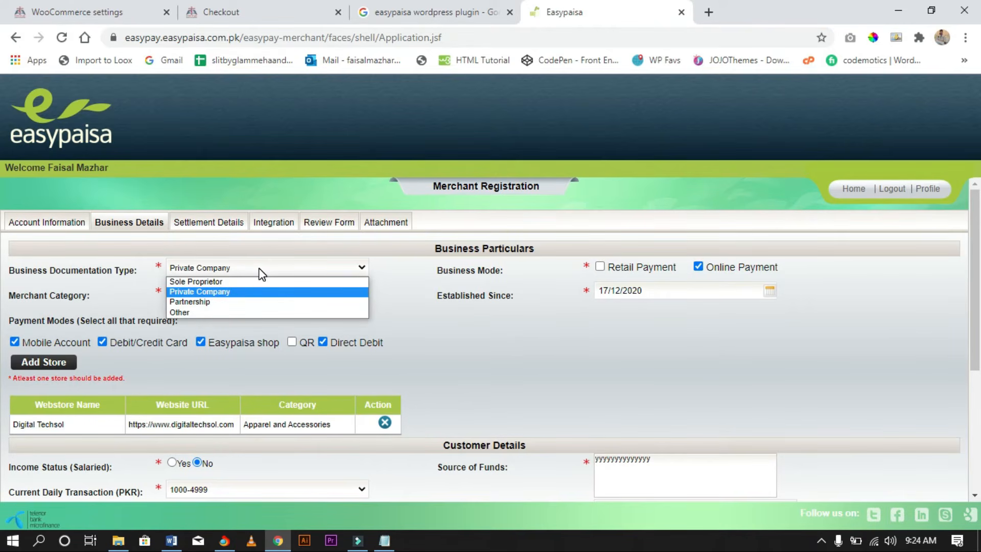
pyautogui.click(259, 270)
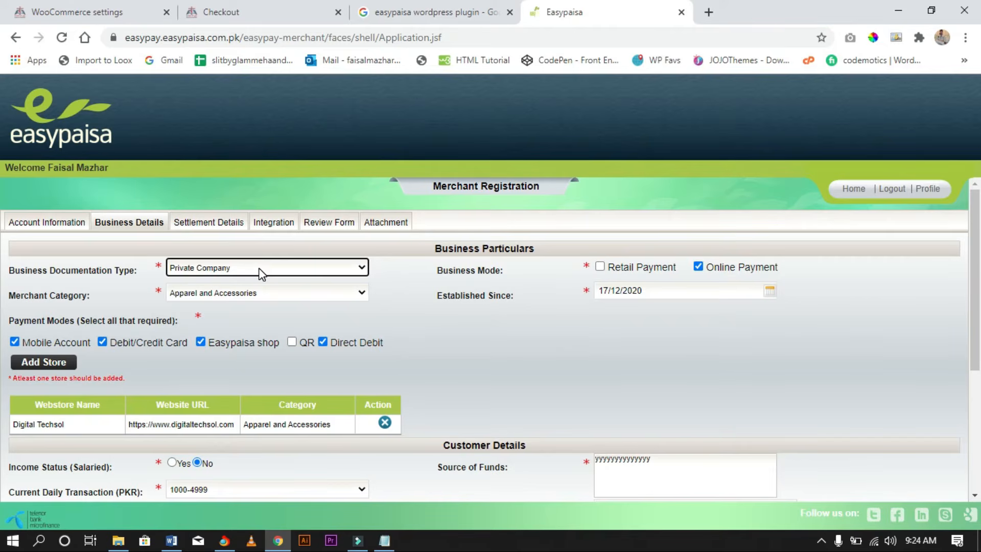
pyautogui.click(261, 271)
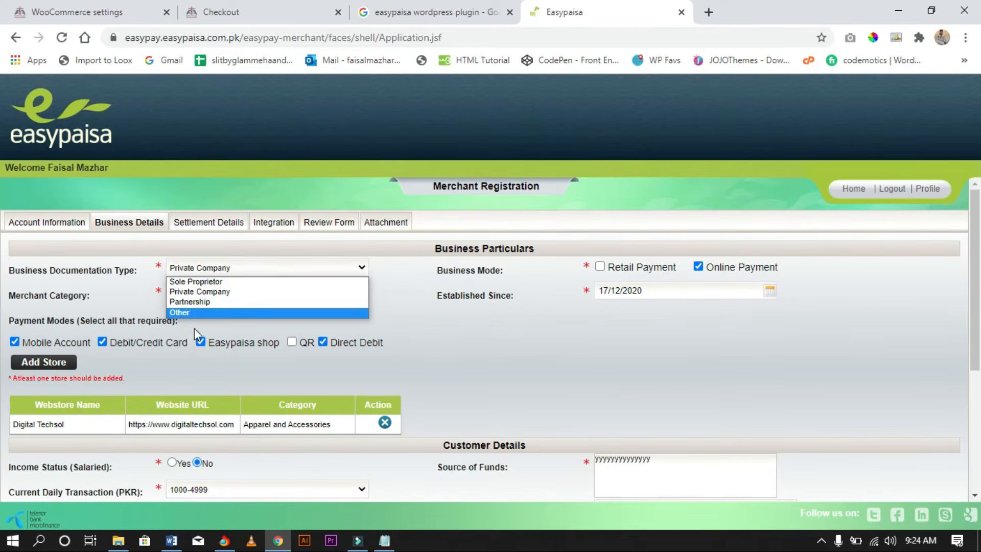
pyautogui.click(196, 314)
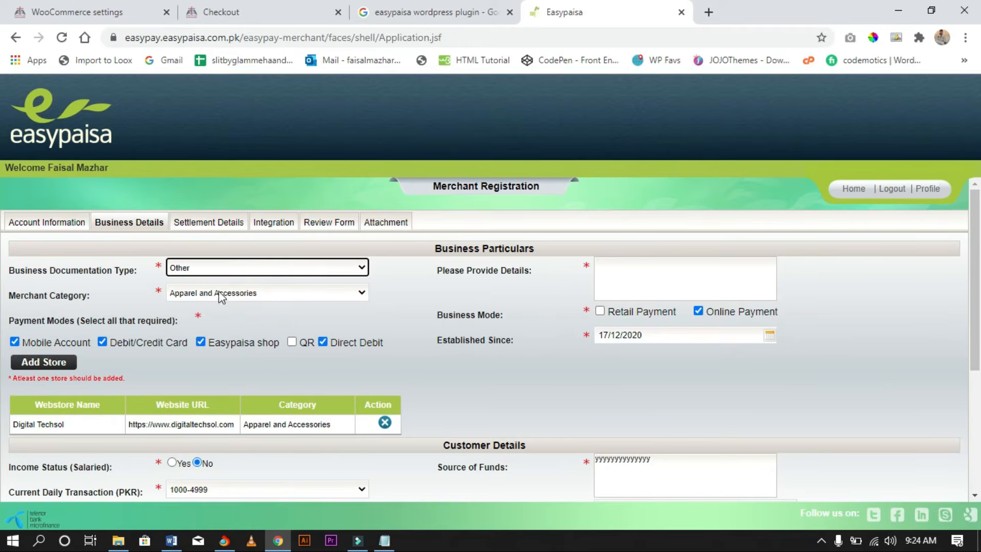
pyautogui.click(291, 296)
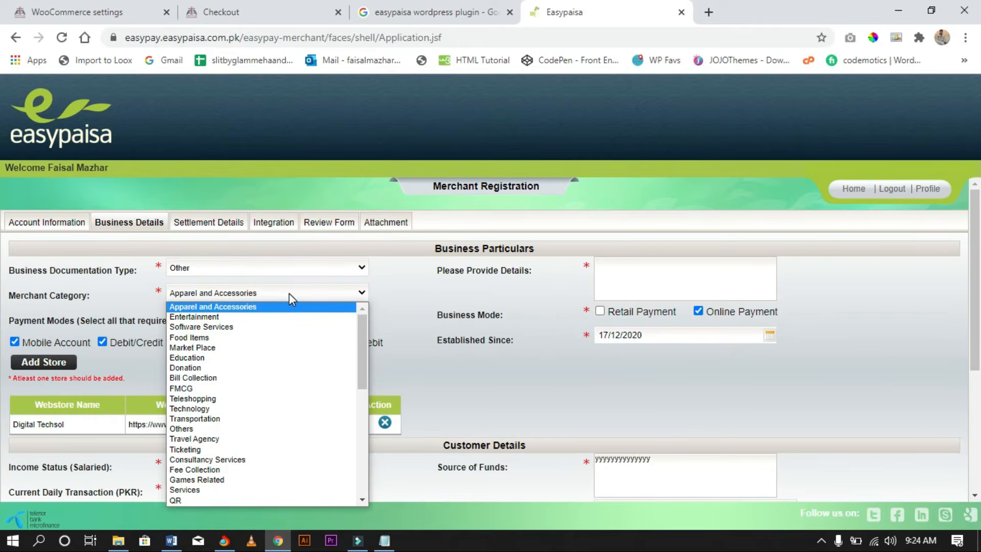
pyautogui.click(245, 307)
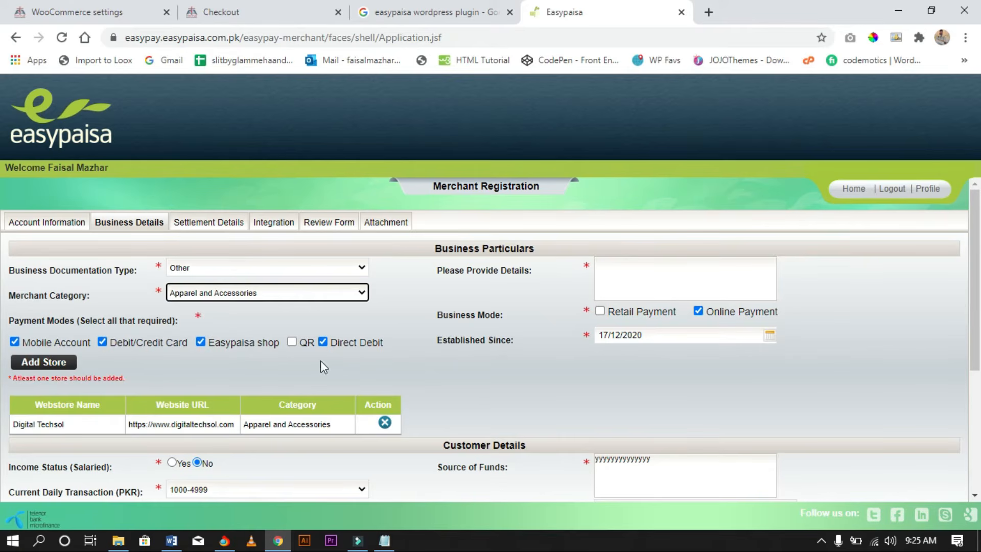
# Step: Examine the Store Information form for adding a store, cancel it, and look over the Customer Details section
pyautogui.scroll(-1, 308, 327)
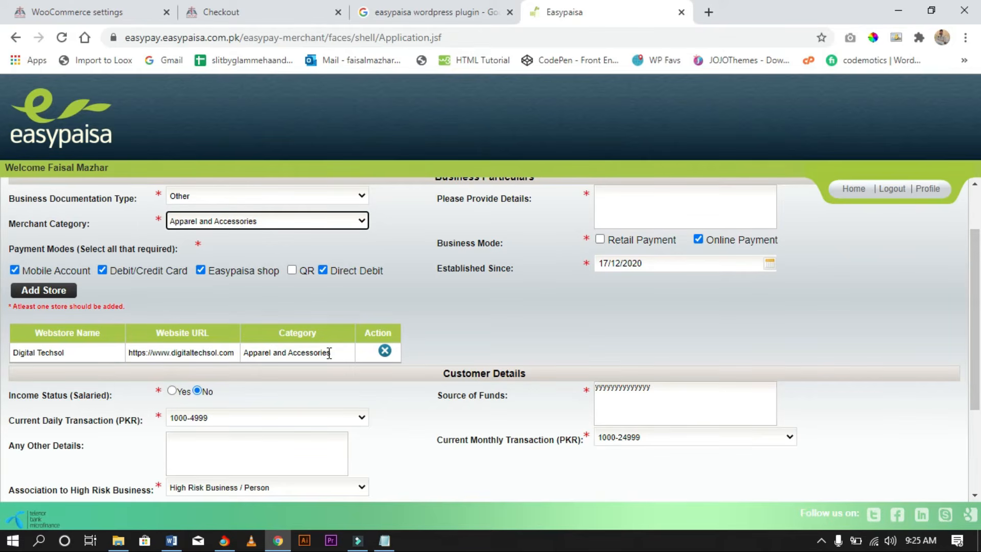
pyautogui.click(43, 291)
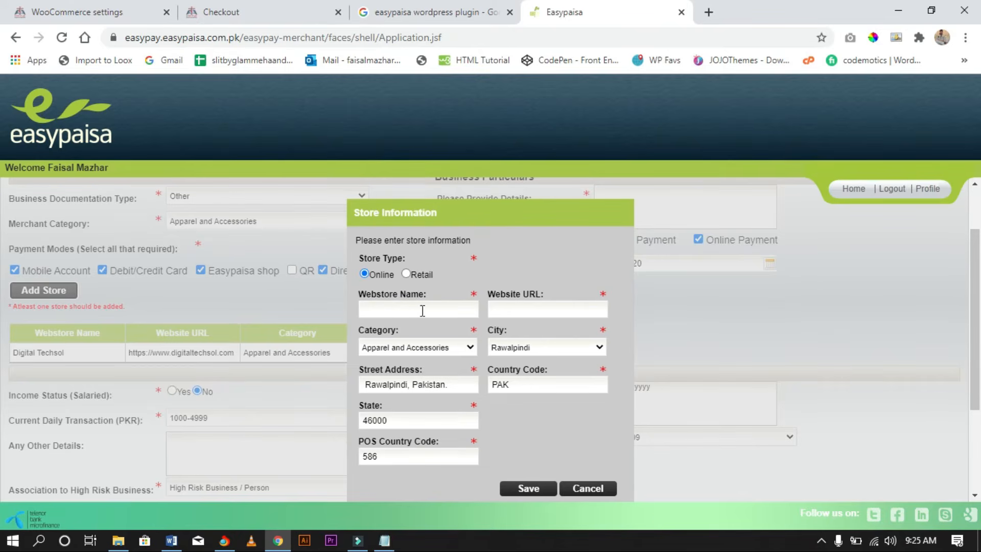
pyautogui.click(564, 490)
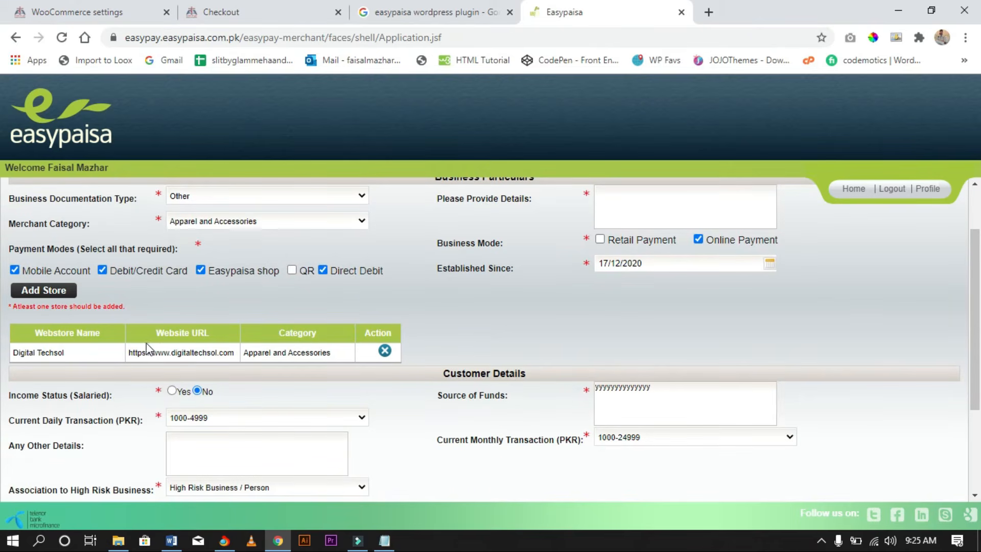
pyautogui.scroll(-1, 145, 348)
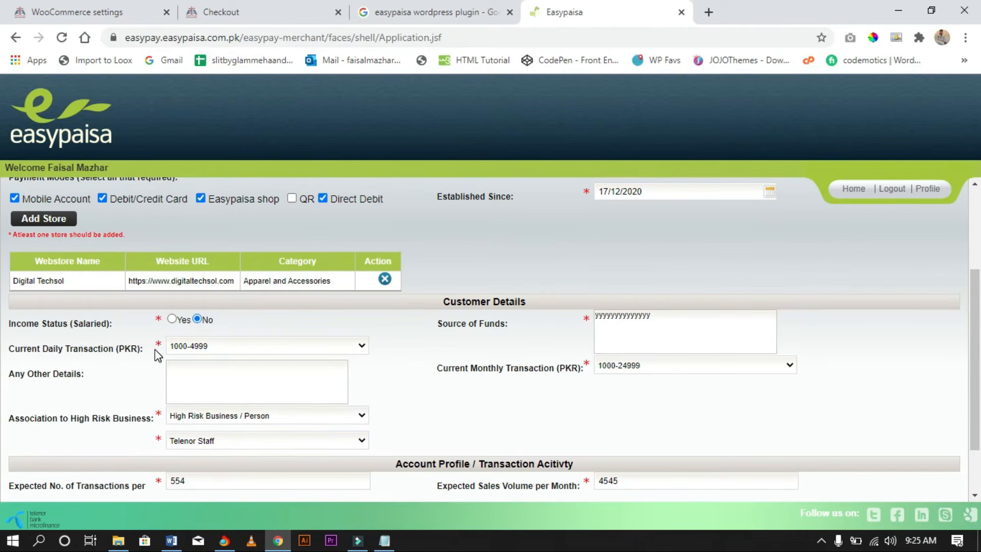
# Step: Examine the Current Daily Transaction options, the other Customer Details fields and the expected transaction activity in Business Details
pyautogui.click(242, 346)
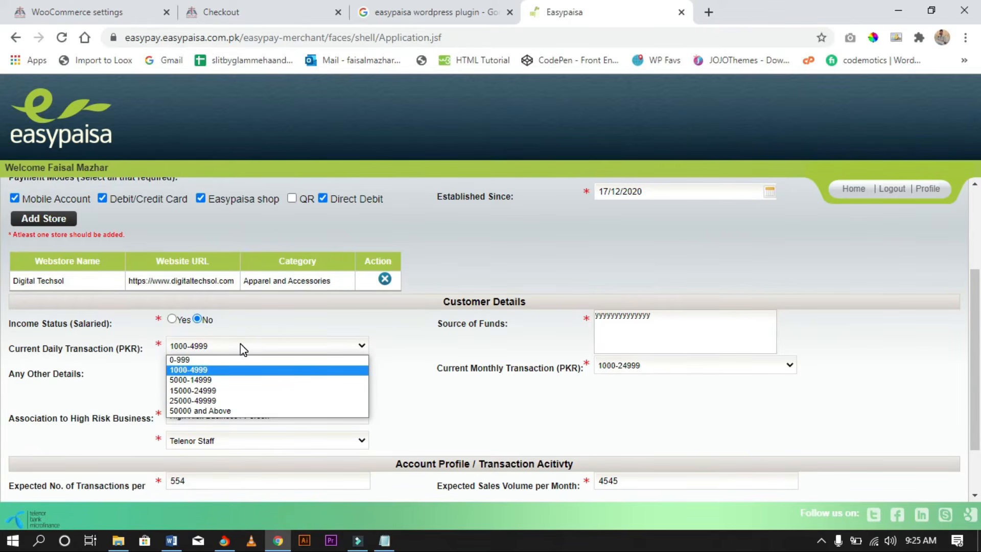
pyautogui.click(242, 347)
pyautogui.click(198, 382)
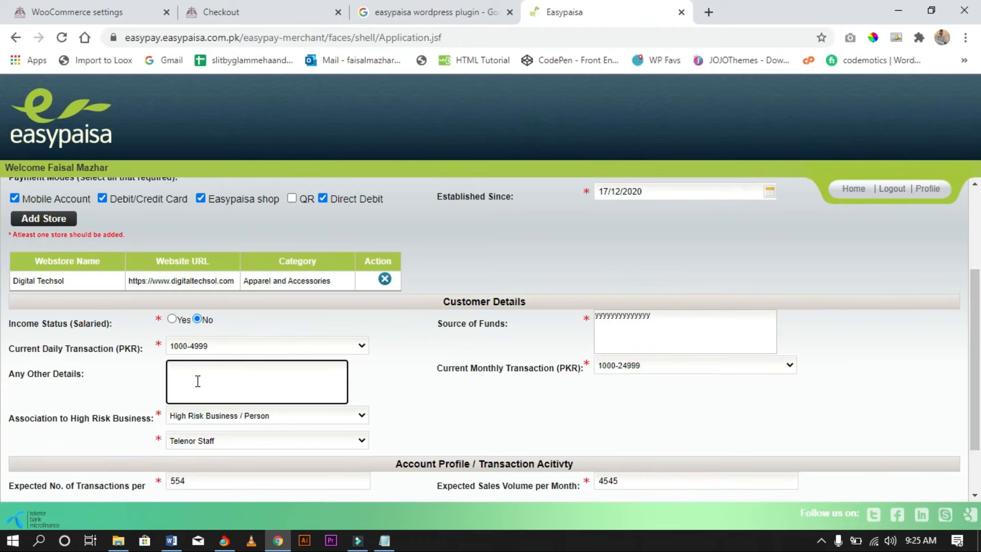
pyautogui.scroll(-2, 198, 381)
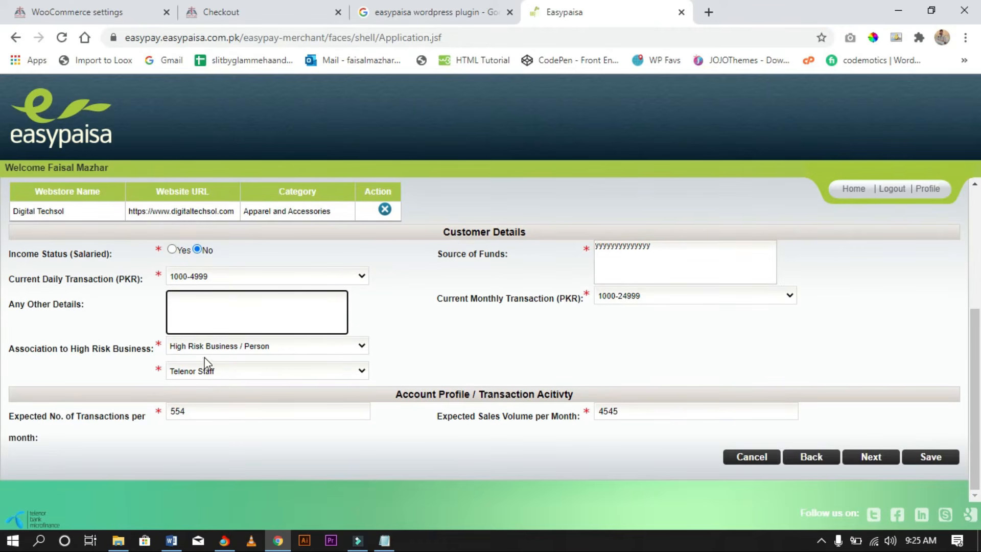
pyautogui.scroll(5, 262, 377)
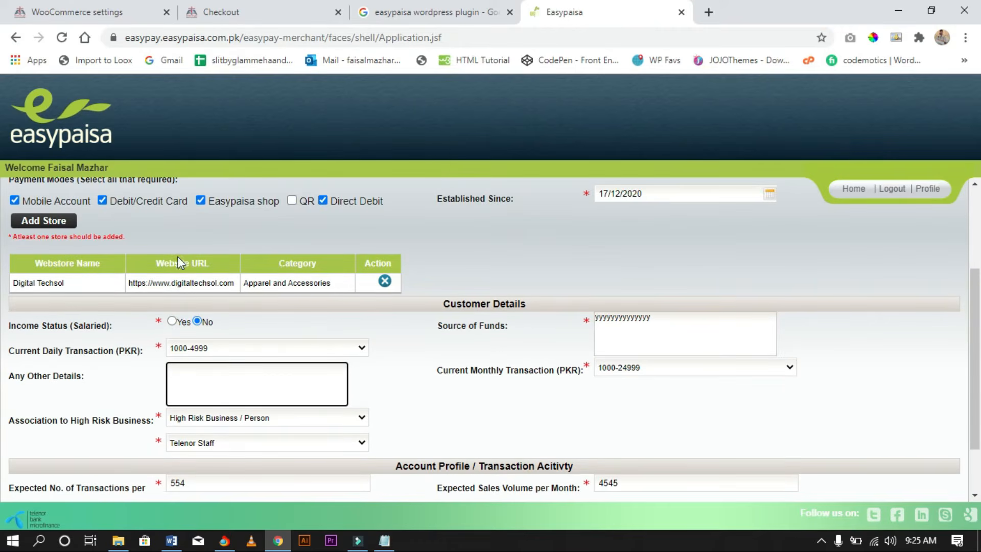
# Step: Examine the Easypaisa Account and Bank Account options in Settlement Details, leaving Bank Account selected
pyautogui.click(213, 225)
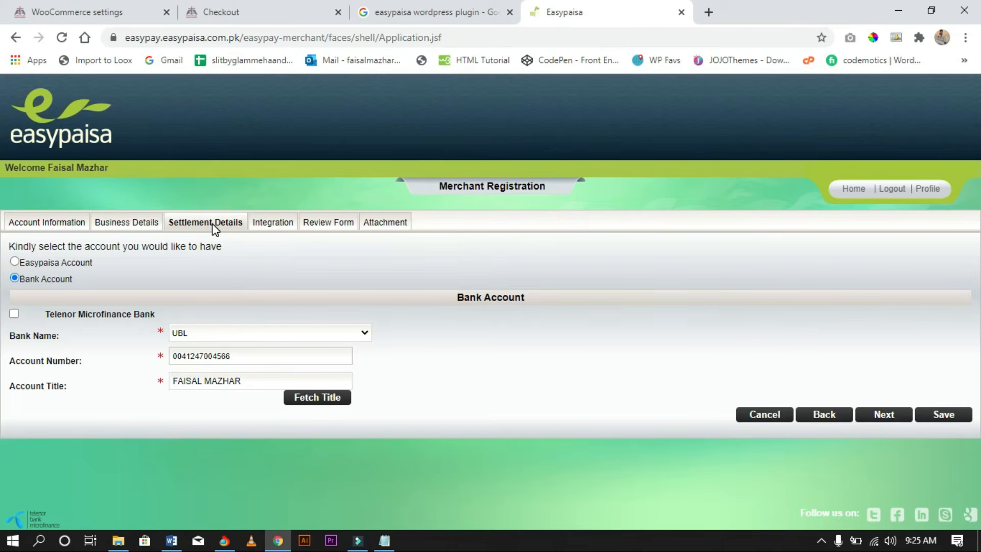
pyautogui.click(189, 333)
pyautogui.click(189, 333)
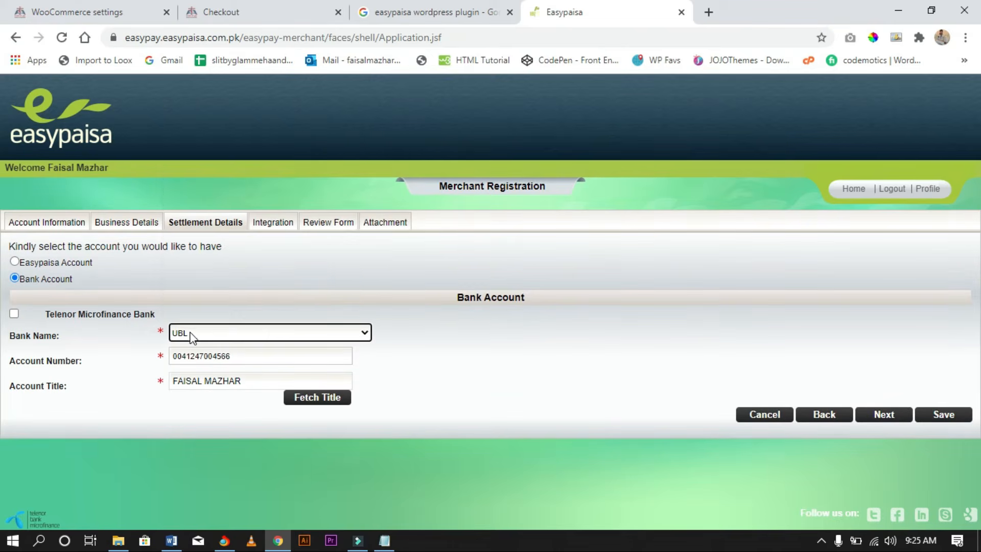
pyautogui.click(62, 261)
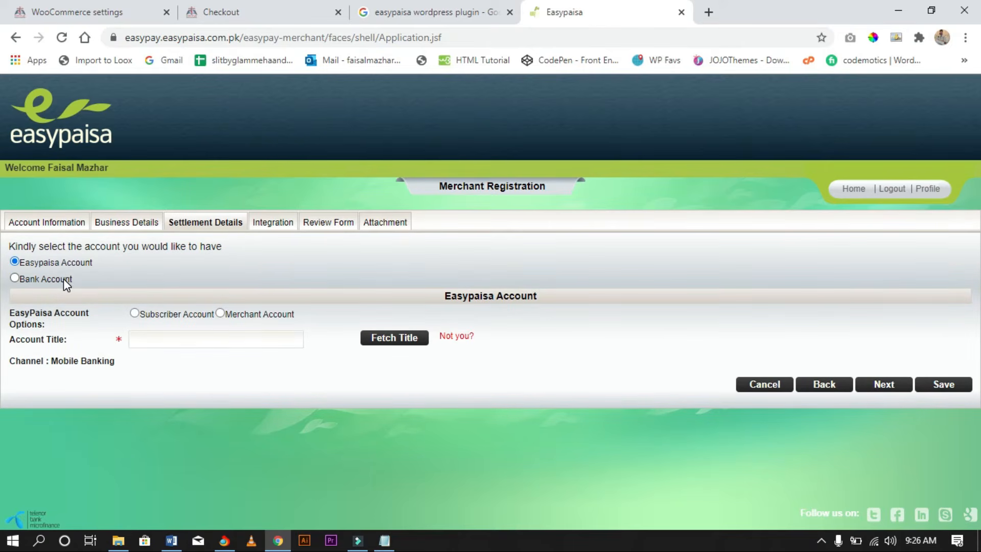
pyautogui.click(64, 279)
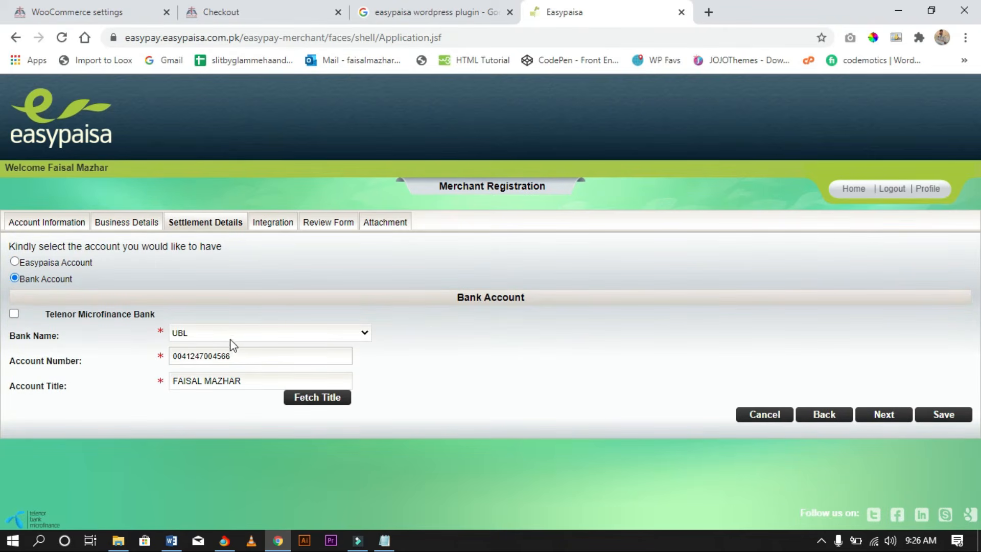
# Step: Examine the integration methods, the WordPress plugin choice, the downloadable guide and the developer's contact fields in the Integration section
pyautogui.click(280, 228)
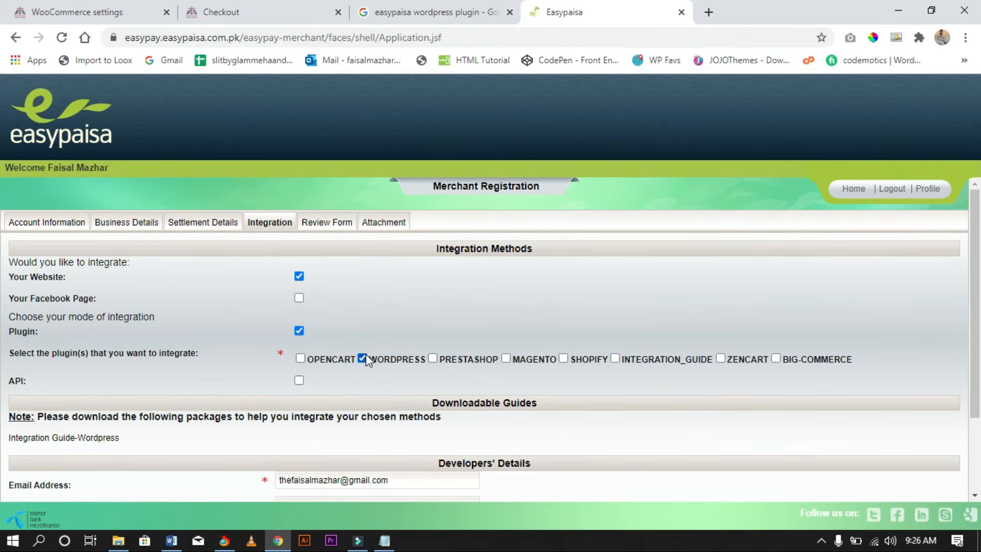
pyautogui.scroll(-3, 60, 393)
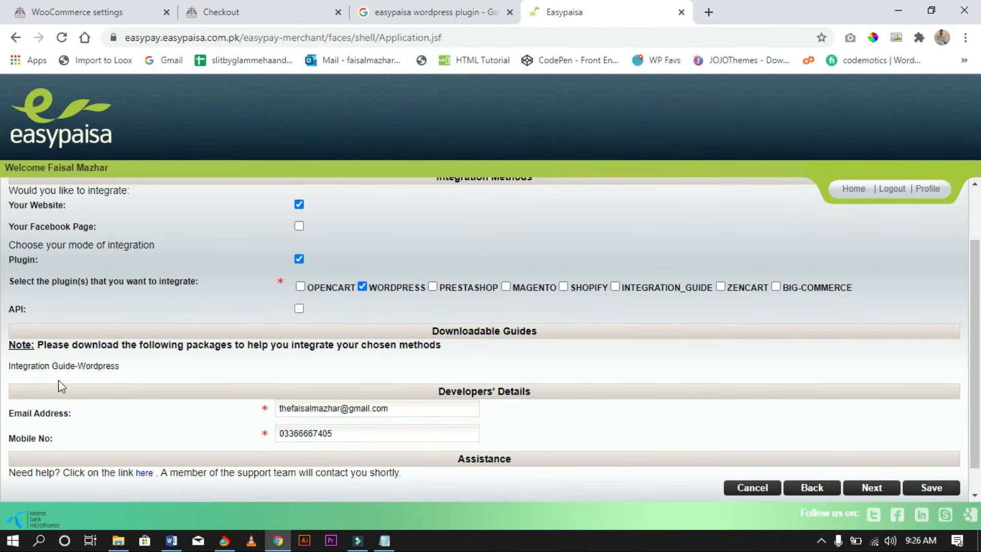
pyautogui.click(407, 409)
pyautogui.hotkey('ctrl', 'a')
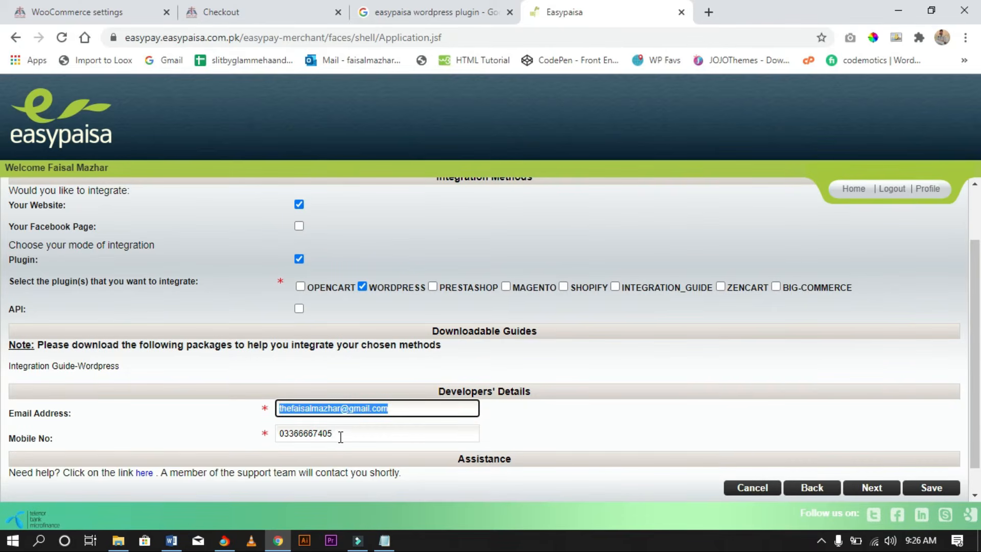
pyautogui.press('Tab')
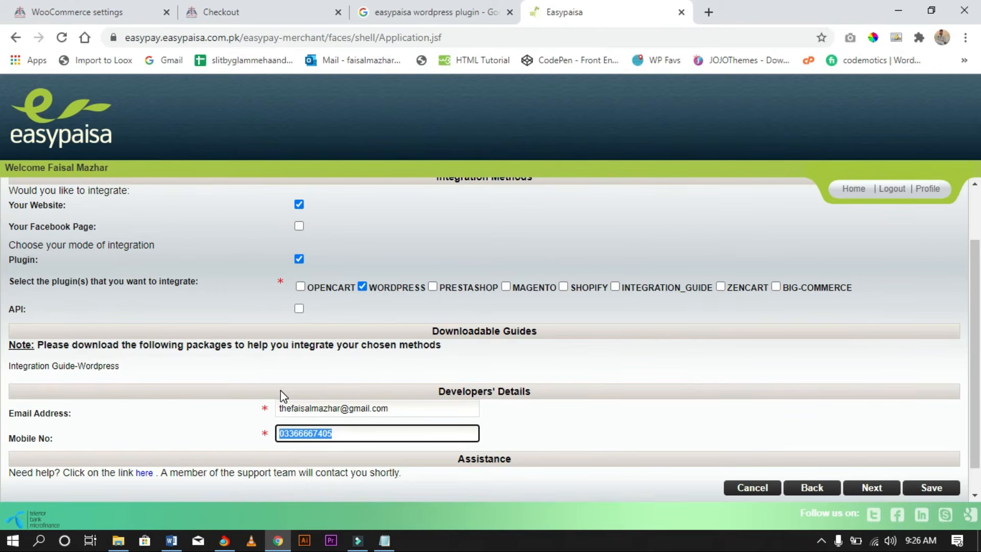
pyautogui.scroll(2, 286, 388)
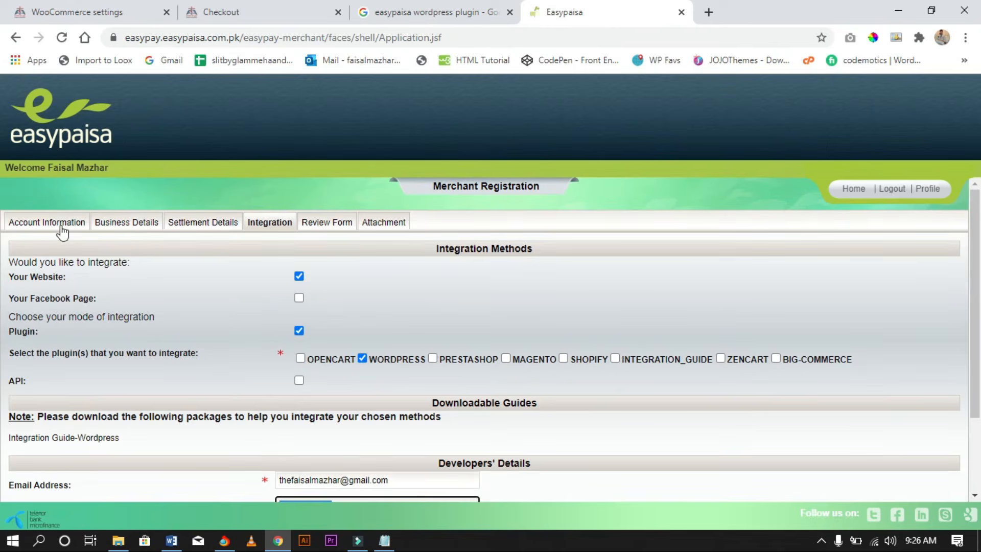
# Step: Look over the Review Form and the required attachment uploads, and return to Account Information
pyautogui.click(324, 225)
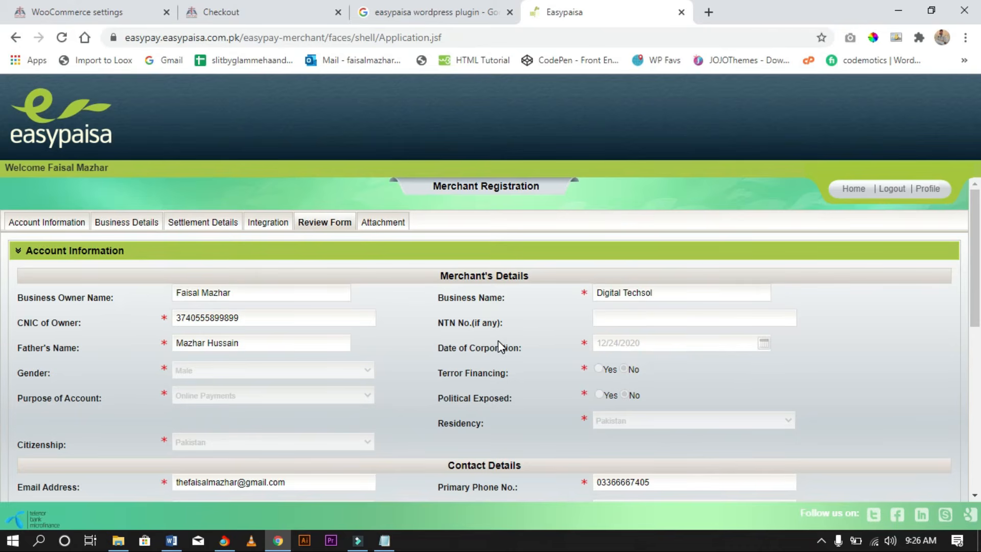
pyautogui.click(388, 226)
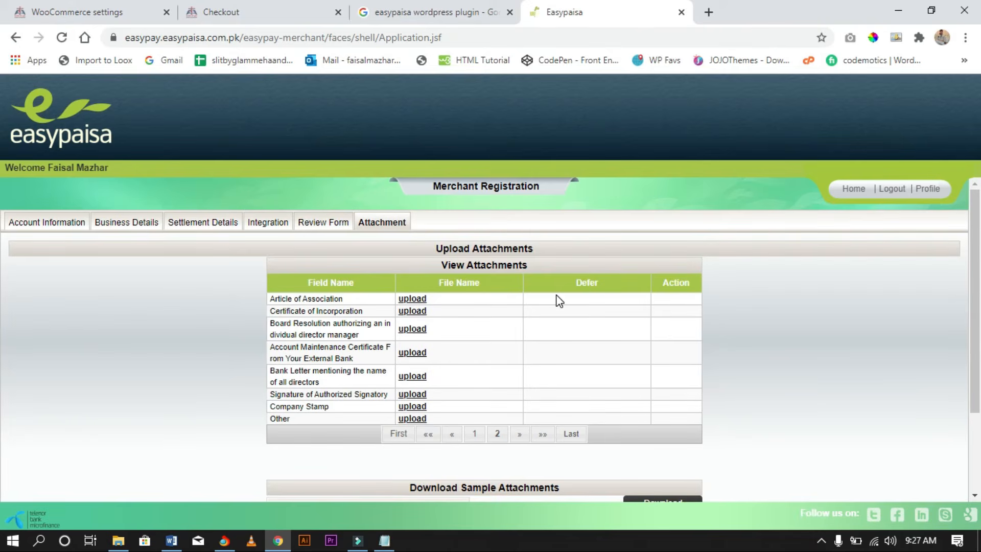
pyautogui.click(60, 228)
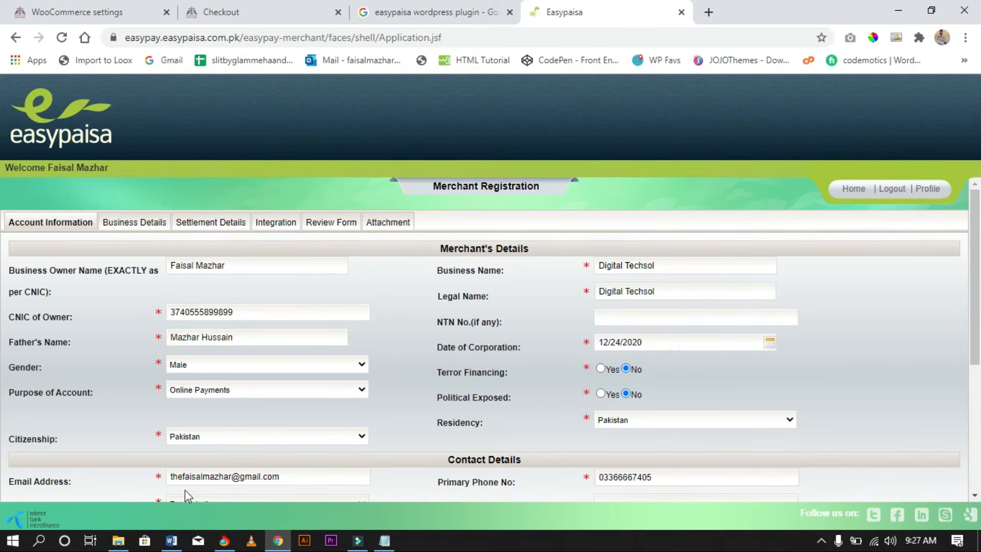
# Step: Switch to the Easypaisa Online Merchant Registration Guide PDF, read through its opening pages up to the registration form, and minimize it
pyautogui.moveTo(232, 543)
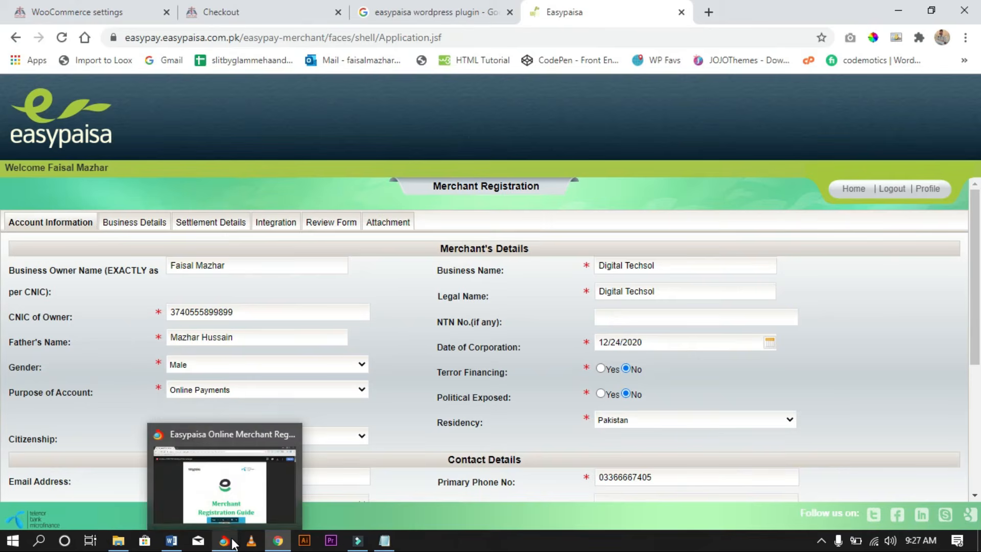
pyautogui.click(241, 467)
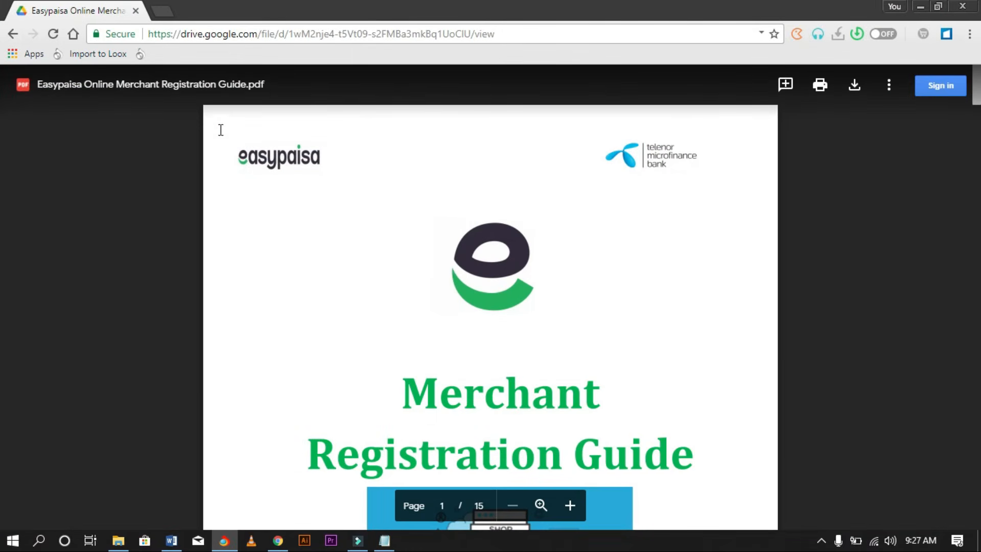
pyautogui.scroll(-20, 714, 128)
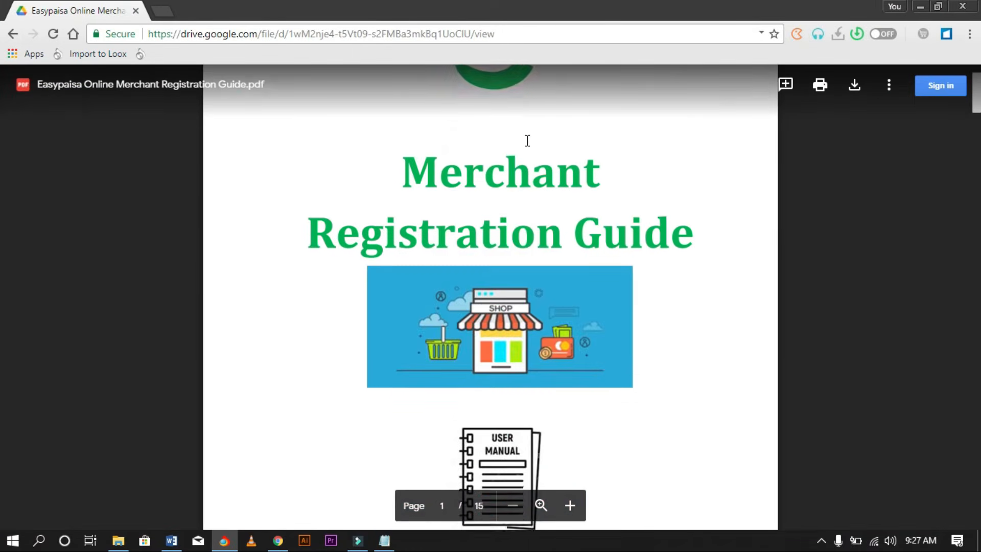
pyautogui.scroll(-10, 383, 207)
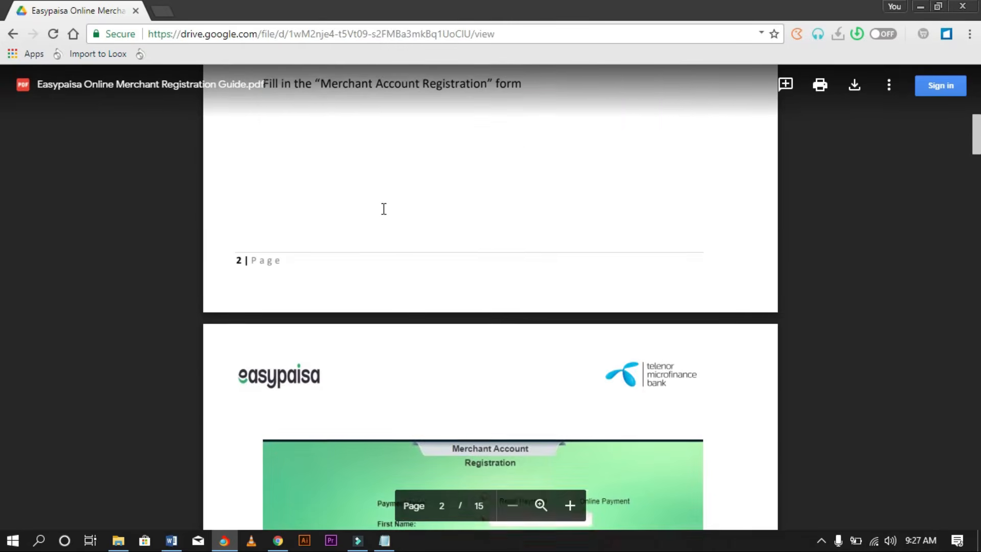
pyautogui.scroll(-1, 410, 236)
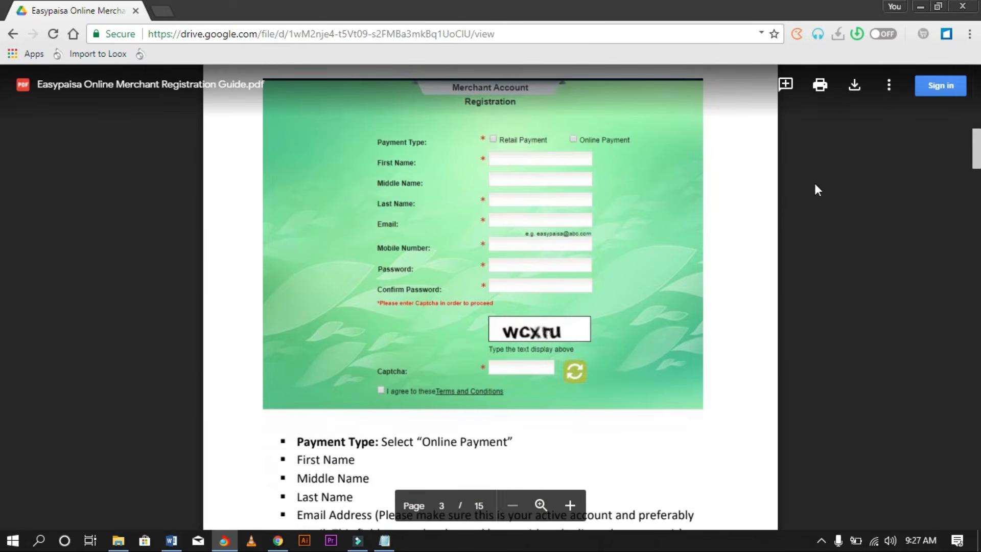
pyautogui.click(916, 2)
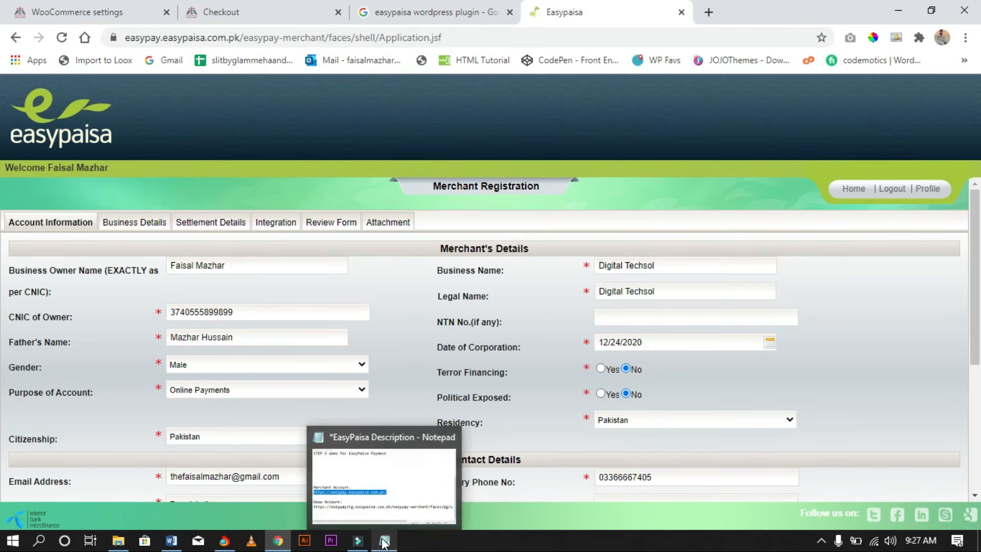
# Step: Check the Store ID setting in WooCommerce, and review the demo for EasyPaisa Payment topic in the EasyPaisa Description notes in Notepad
pyautogui.click(53, 6)
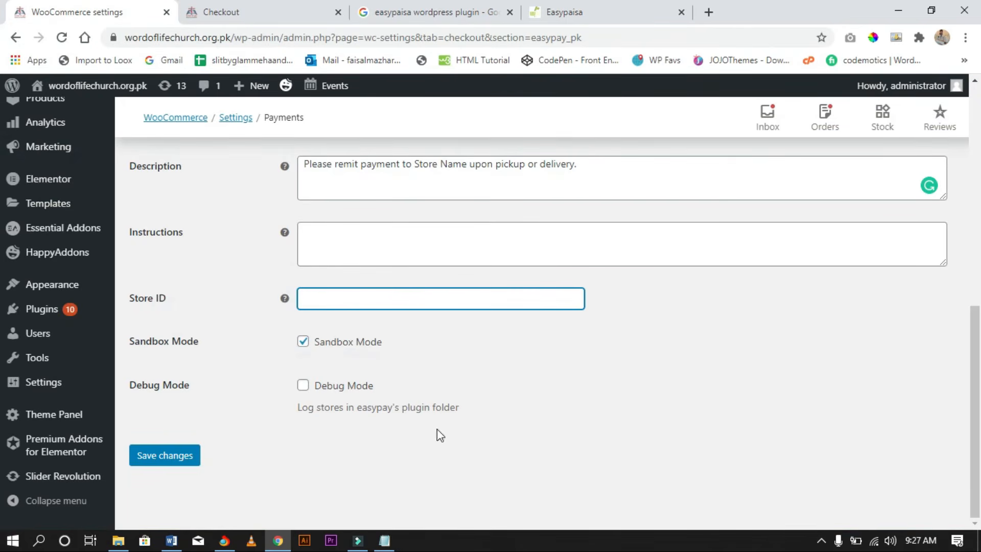
pyautogui.click(385, 541)
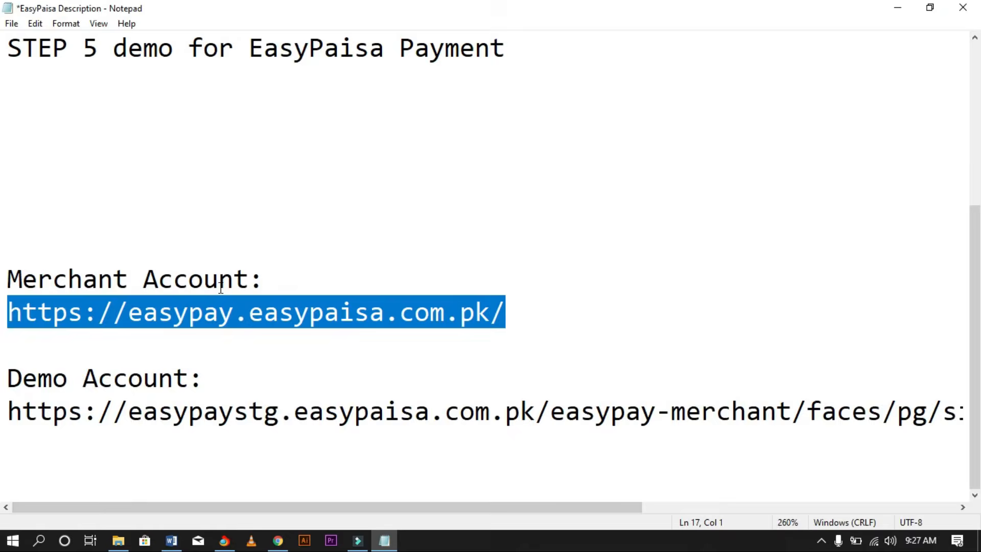
pyautogui.scroll(3, 221, 288)
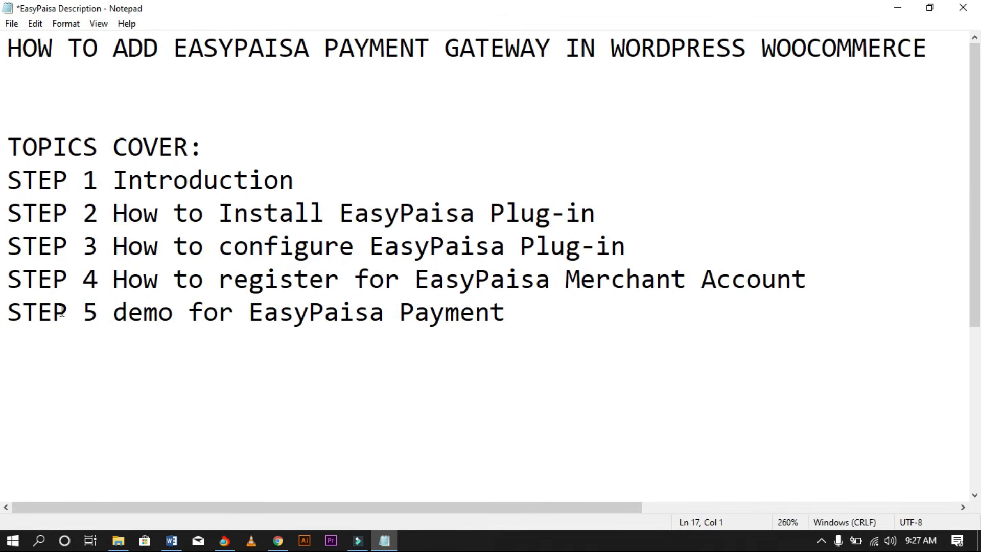
pyautogui.moveTo(110, 314); pyautogui.dragTo(548, 303)
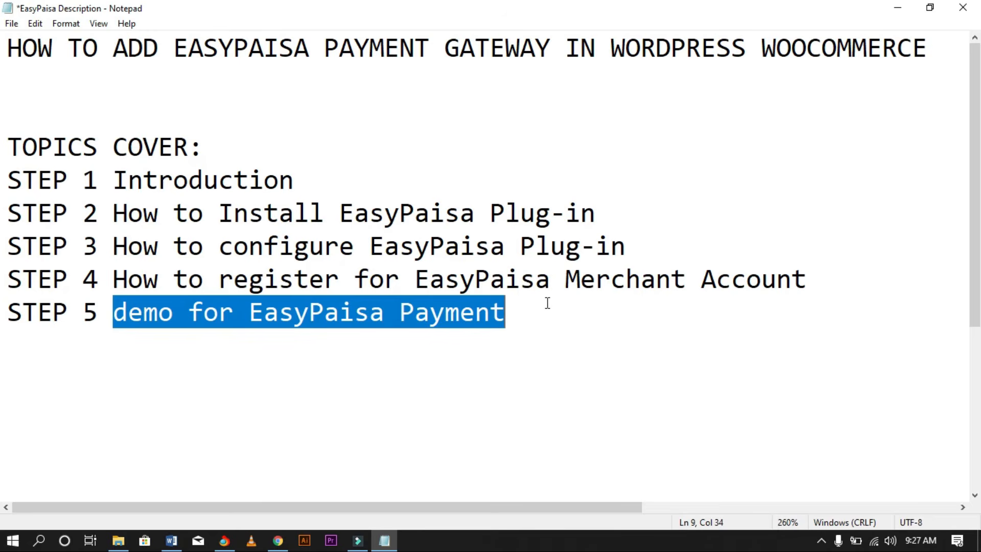
pyautogui.scroll(-1, 548, 303)
pyautogui.scroll(-2, 547, 303)
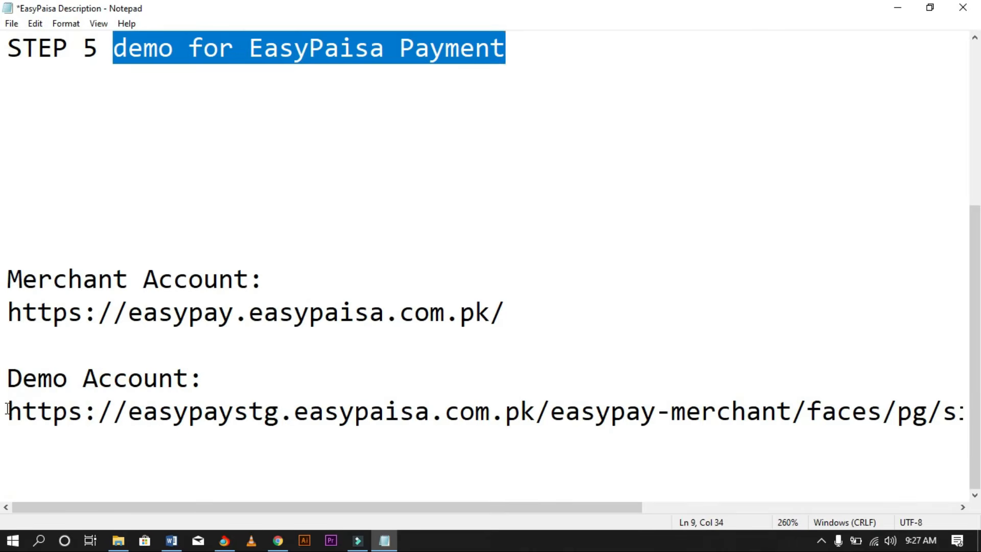
# Step: Copy the Demo Account URL from the notes and open easypaystg.easypaisa.com.pk/easypay-merchant/faces/pg/site/Login.jsf in a new Chrome tab
pyautogui.click(95, 420)
pyautogui.moveTo(7, 411); pyautogui.dragTo(771, 441)
pyautogui.moveTo(958, 430); pyautogui.dragTo(671, 419)
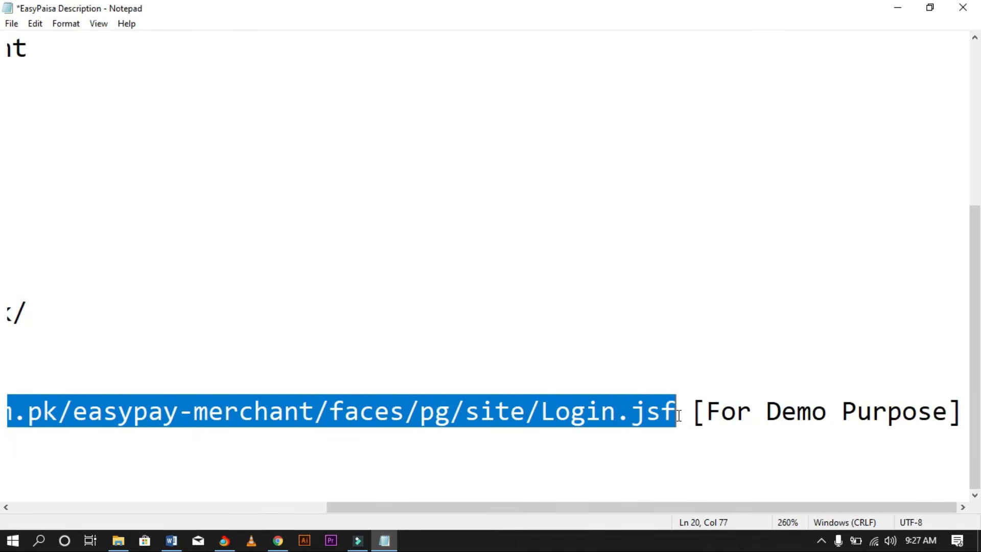
pyautogui.click(284, 541)
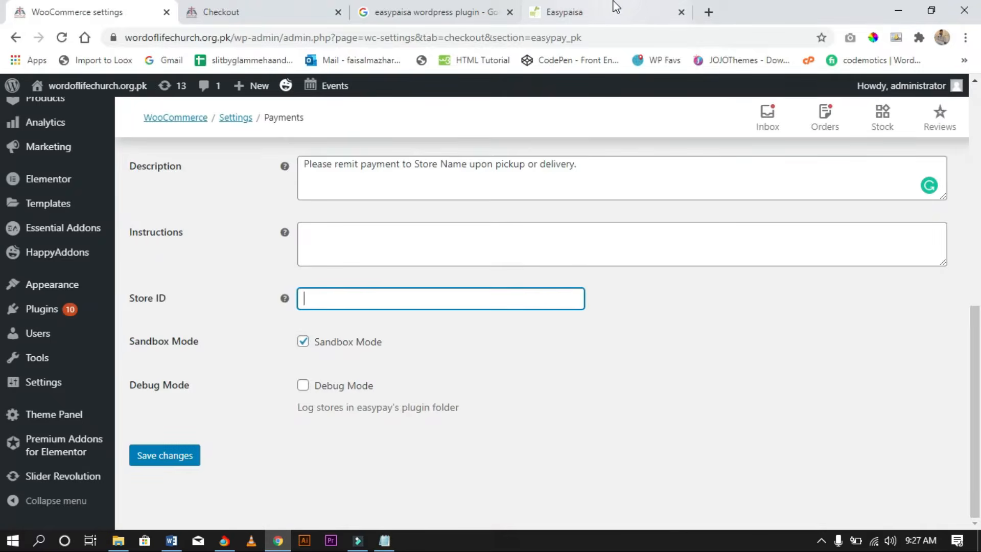
pyautogui.click(628, 11)
pyautogui.click(708, 12)
pyautogui.write('https://easypaystg.easypaisa.com.pk/easypay-merchant/faces/pg/site/Login.jsf')
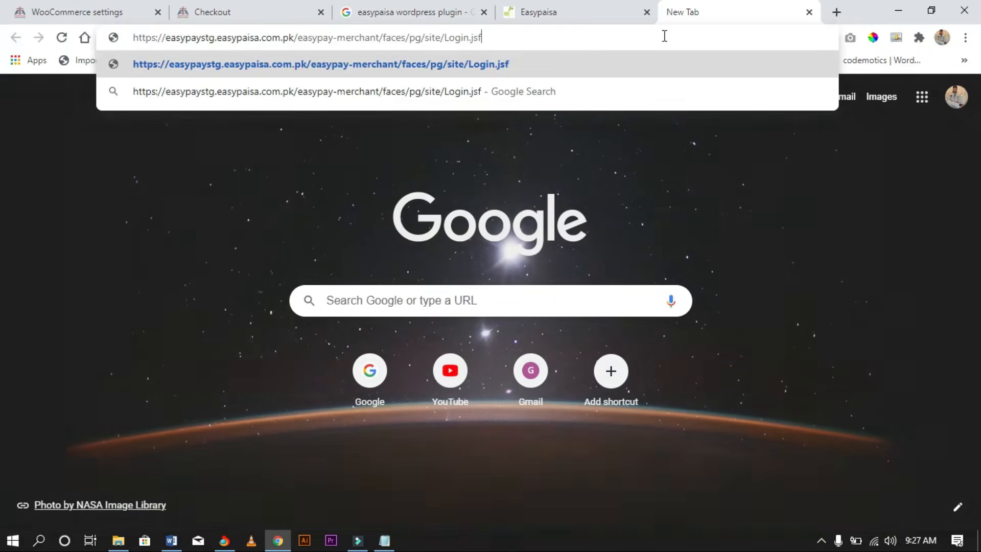
pyautogui.press('Return')
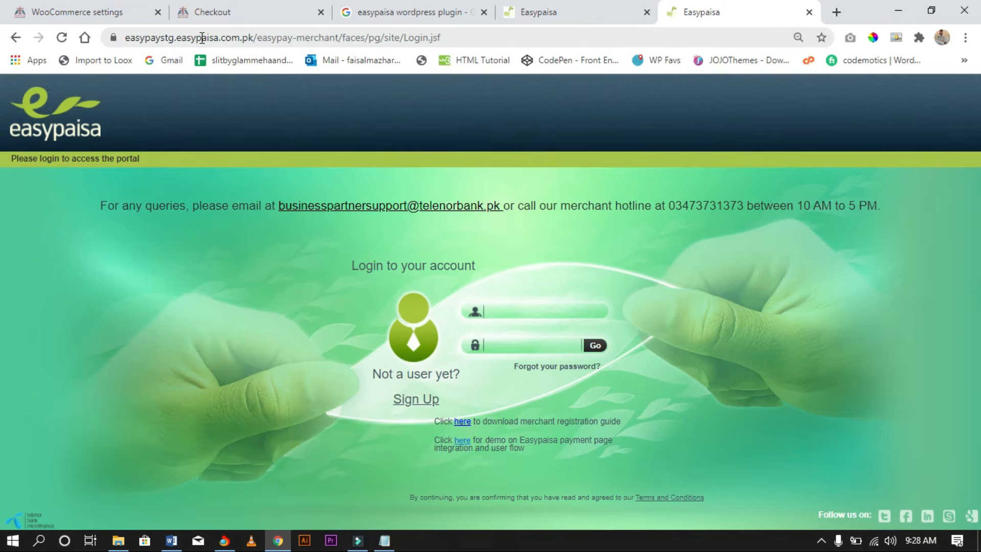
# Step: Try to log in to the Easypaisa demo portal with the first saved account's e-mail and password
pyautogui.click(521, 308)
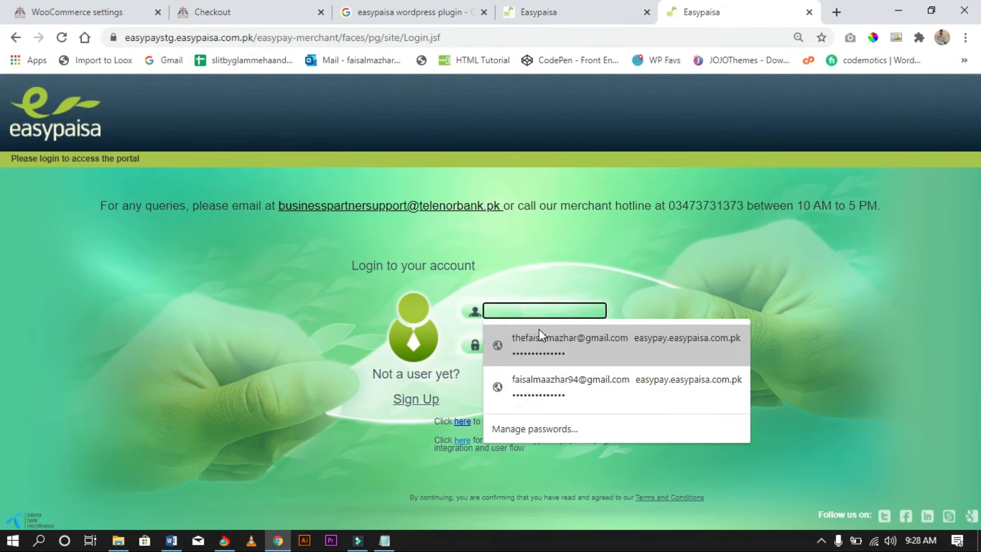
pyautogui.click(553, 348)
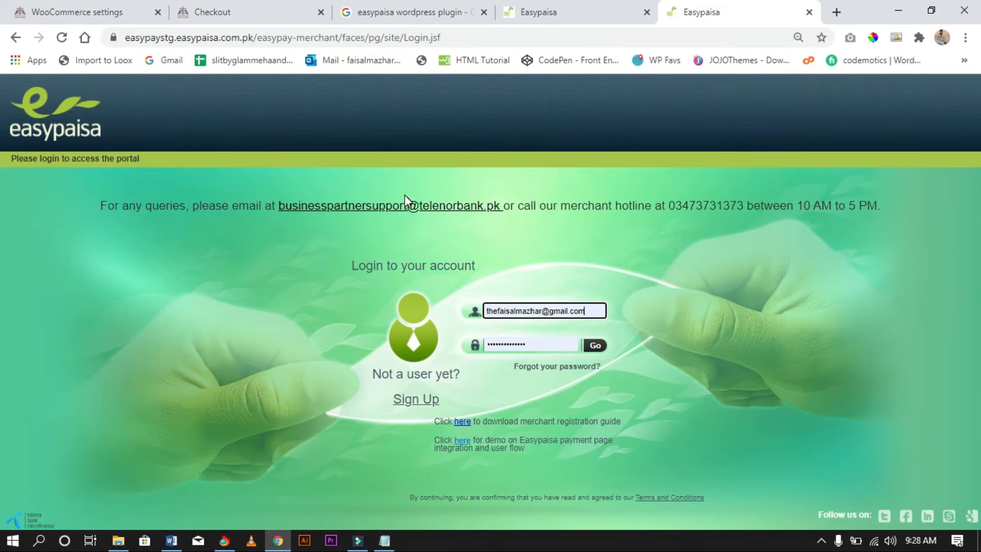
pyautogui.press('Return')
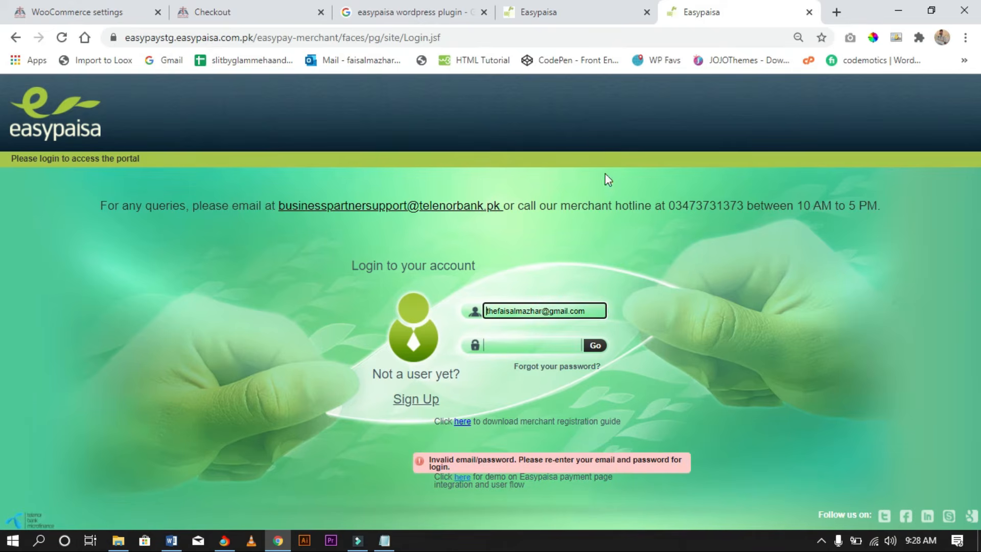
pyautogui.click(822, 542)
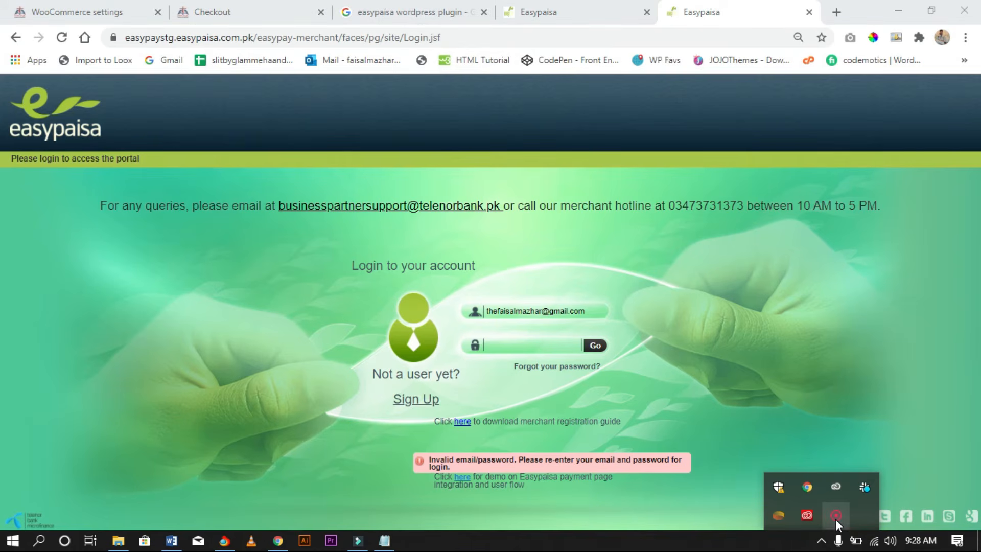
pyautogui.rightClick(835, 520)
pyautogui.click(842, 526)
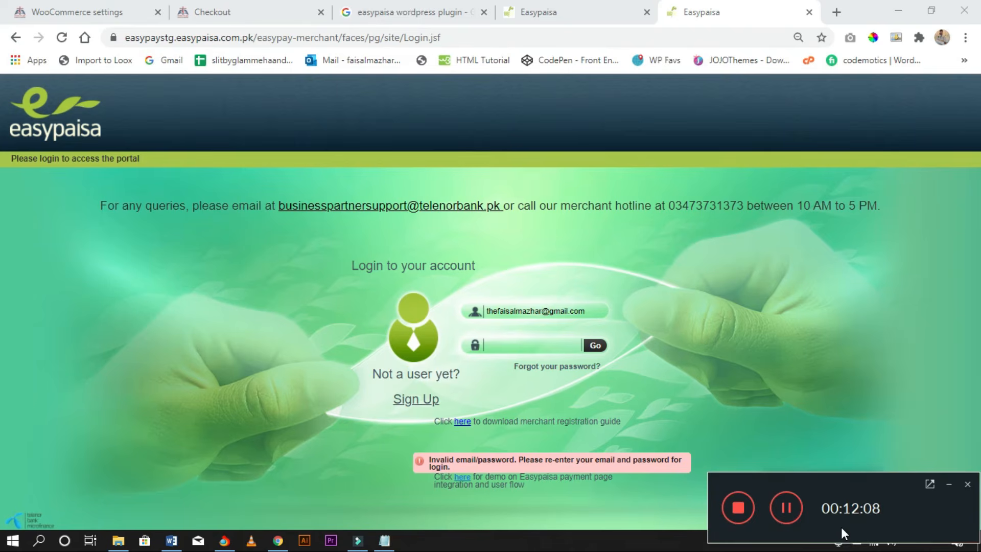
pyautogui.click(786, 517)
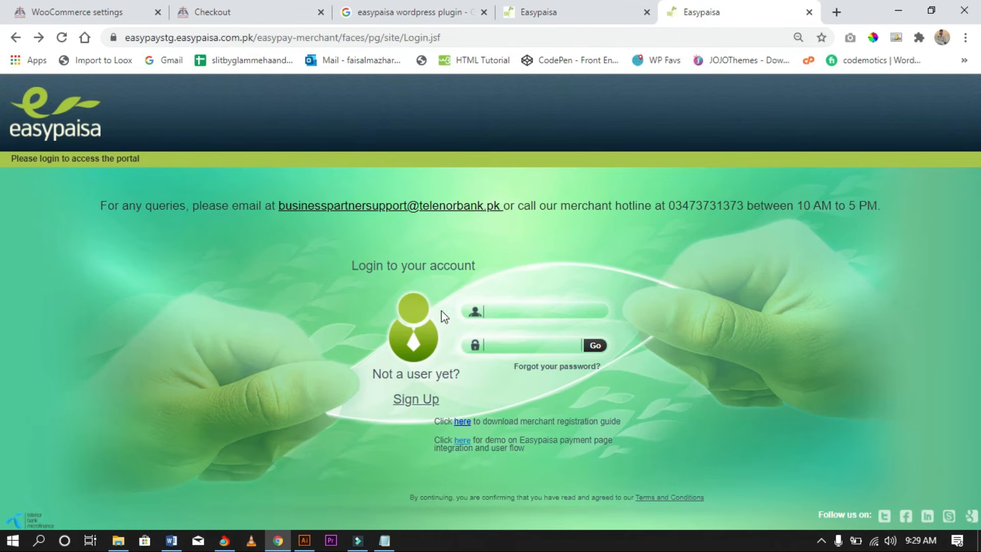
# Step: Open the demo on Easypaisa payment page integration and user flow from the merchant login page
pyautogui.click(511, 311)
pyautogui.click(266, 309)
pyautogui.click(461, 442)
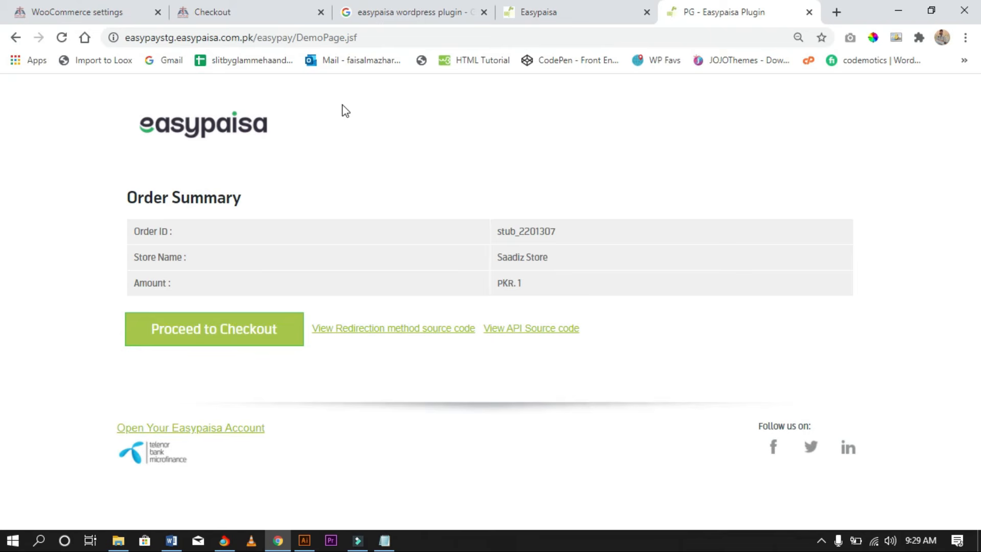
# Step: Check the store's Checkout page against the demo order summary, then proceed to checkout and confirm the demo order
pyautogui.click(240, 12)
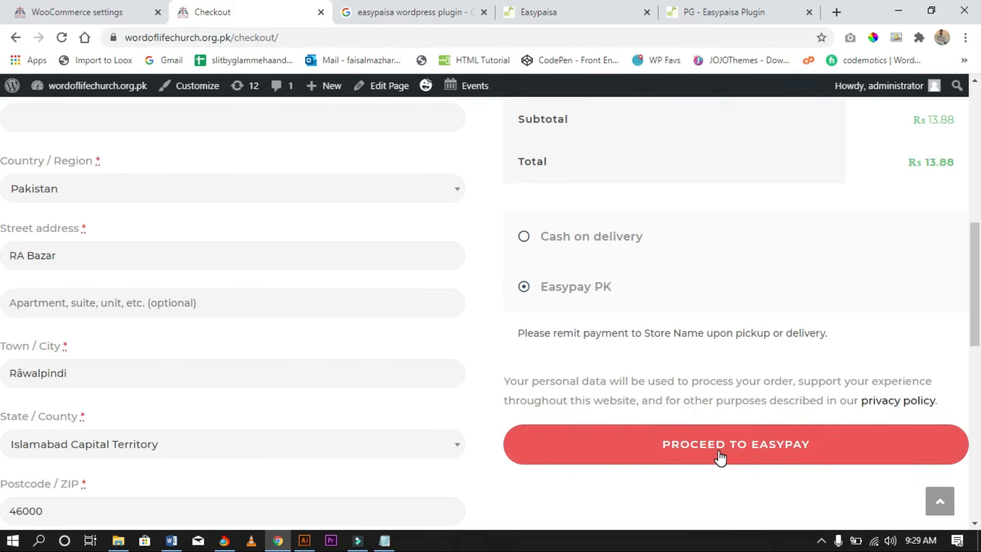
pyautogui.click(709, 6)
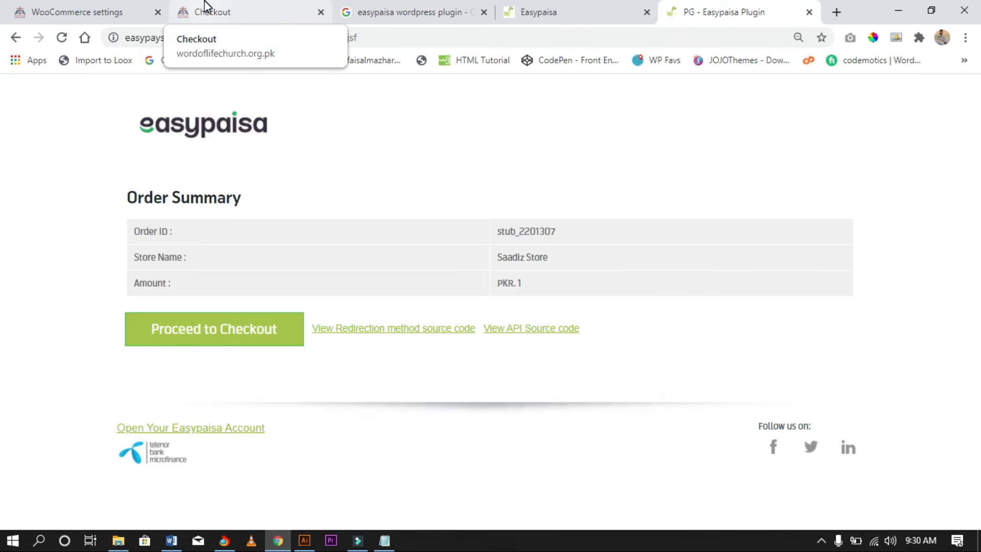
pyautogui.click(217, 330)
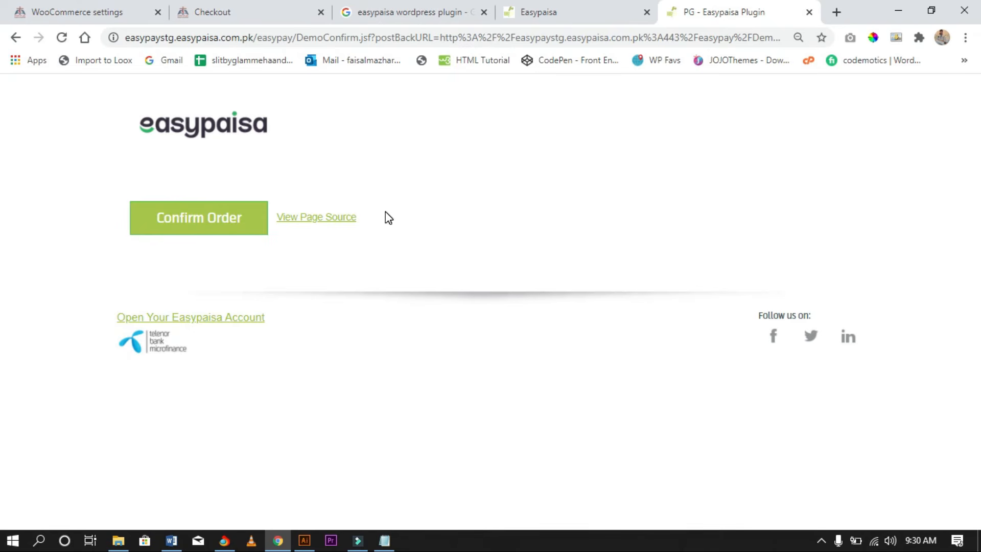
pyautogui.click(213, 223)
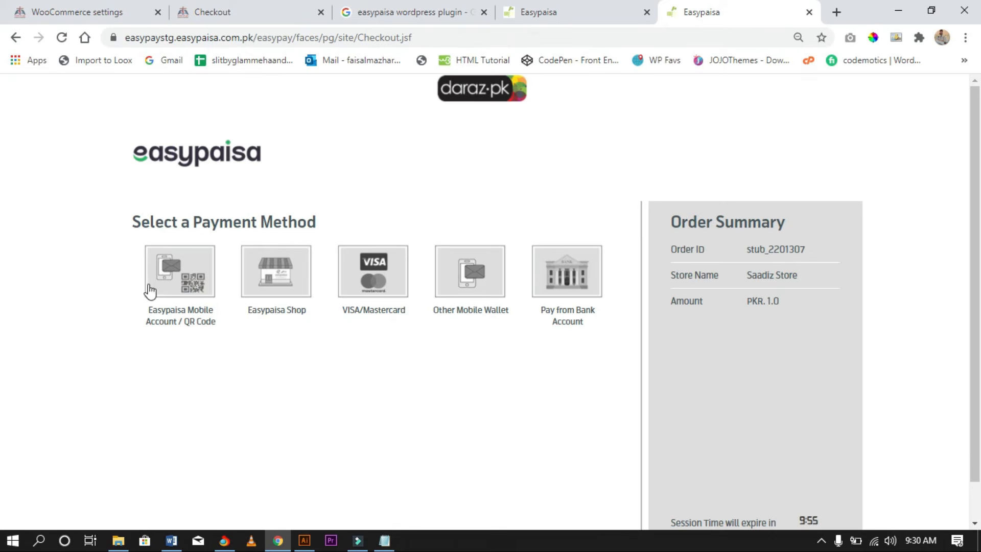
# Step: Choose Easypaisa Mobile Account / QR Code as the payment method and review its account details form and QR code option
pyautogui.moveTo(320, 219); pyautogui.dragTo(121, 221)
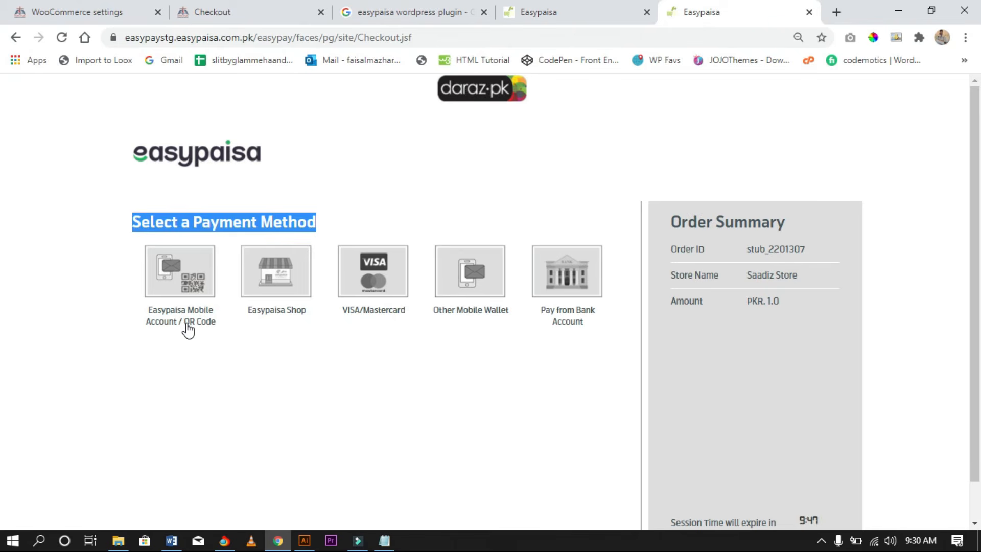
pyautogui.click(188, 330)
pyautogui.scroll(-3, 224, 367)
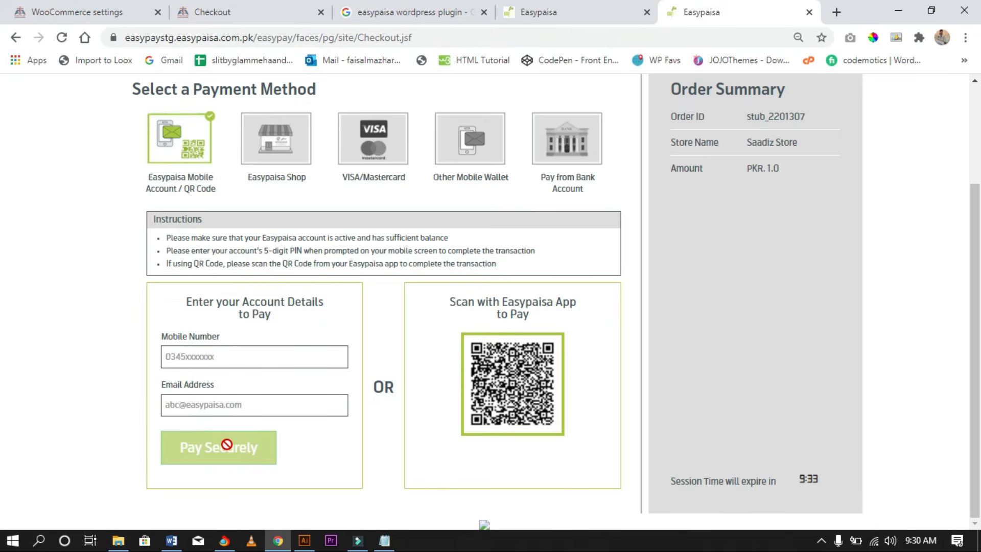
pyautogui.scroll(2, 227, 444)
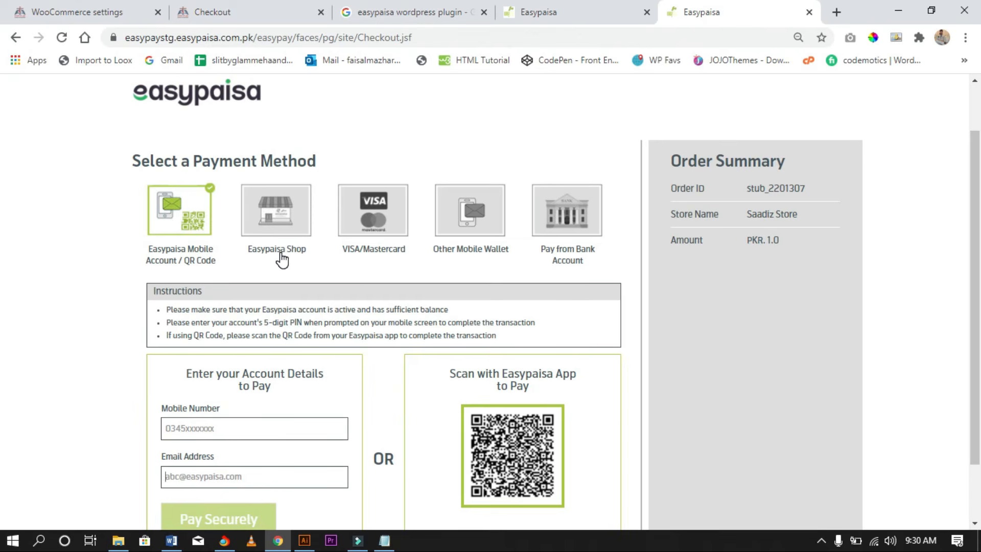
# Step: Review the Easypaisa Shop and VISA/Mastercard payment forms, including the card's expiry month options
pyautogui.click(281, 254)
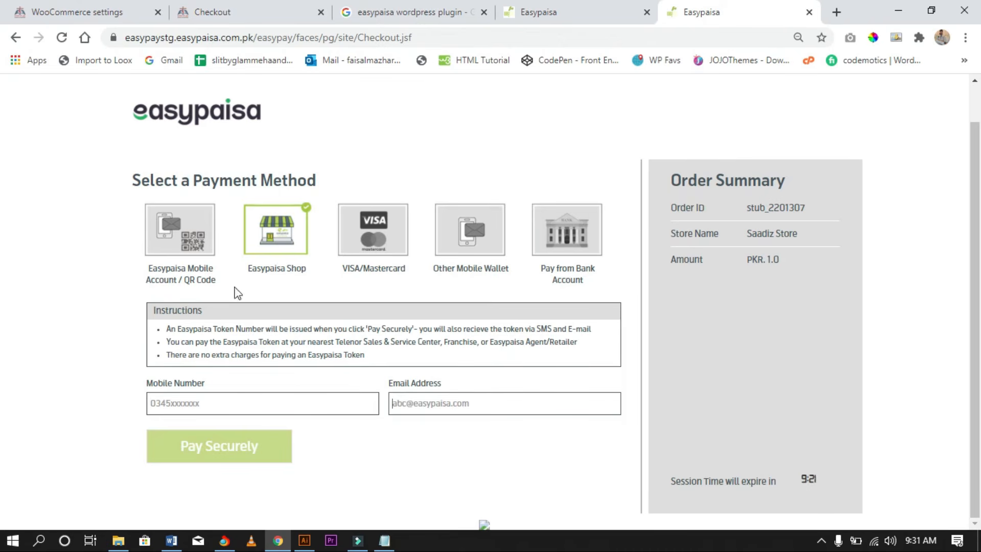
pyautogui.click(404, 264)
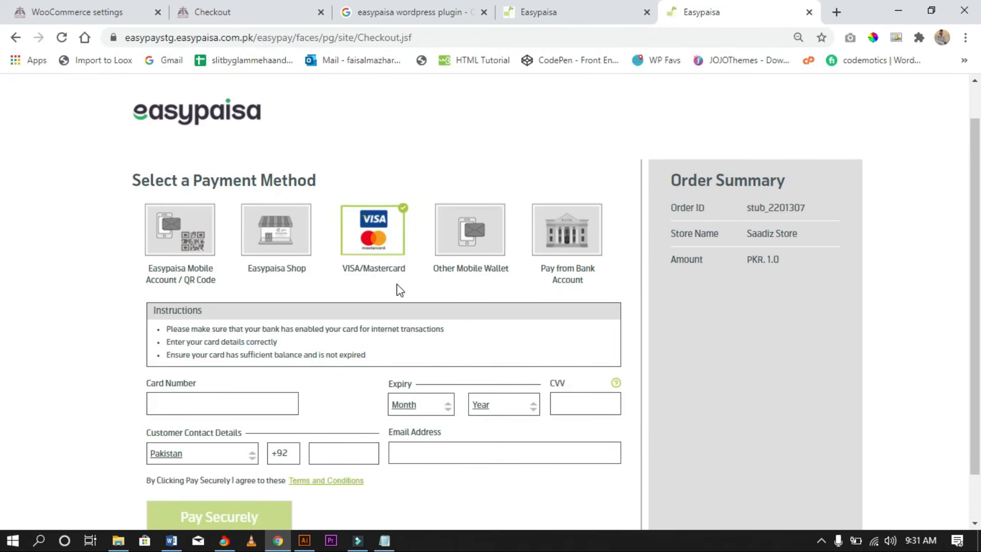
pyautogui.scroll(-1, 322, 325)
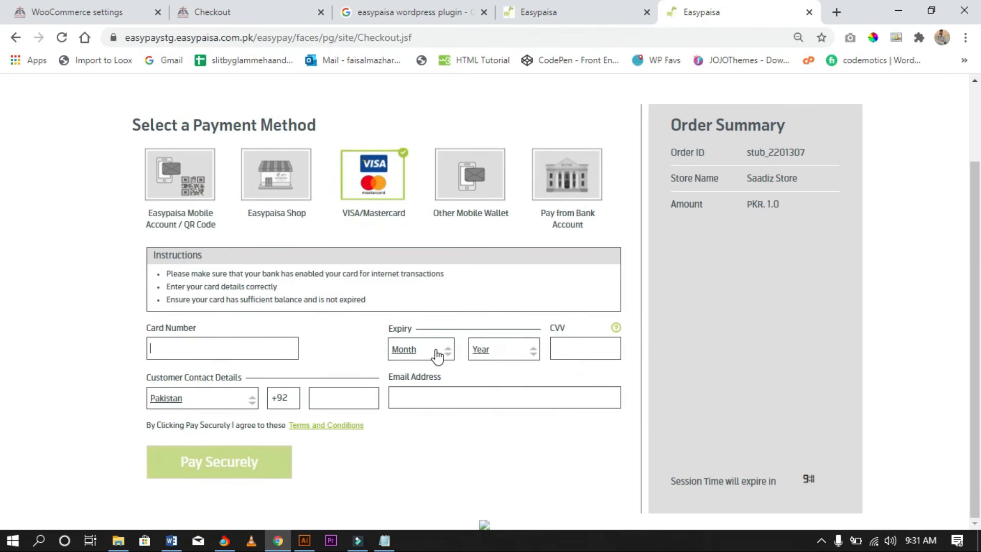
pyautogui.click(438, 352)
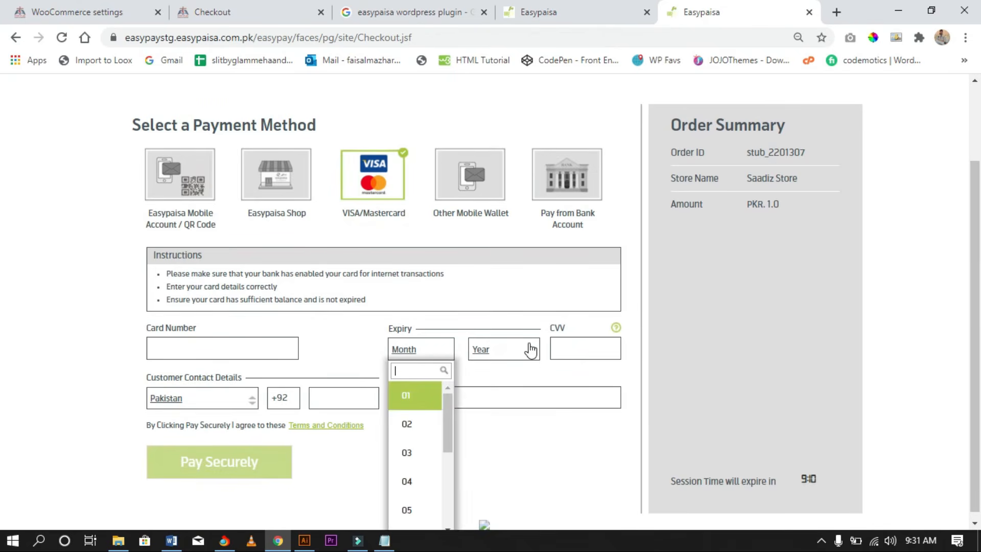
pyautogui.click(76, 418)
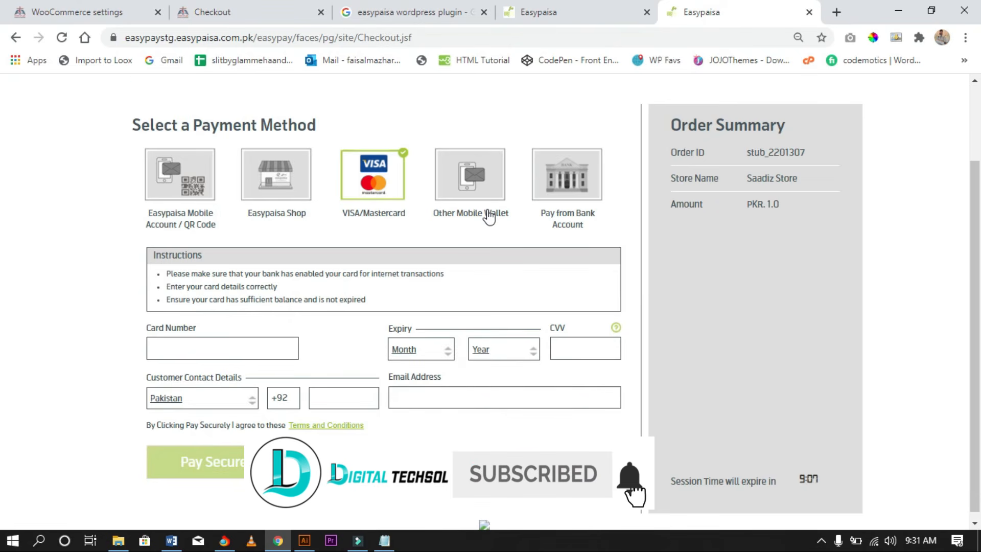
# Step: Choose Other Mobile Wallet as the payment method and review its bank, mobile number and email fields
pyautogui.click(488, 214)
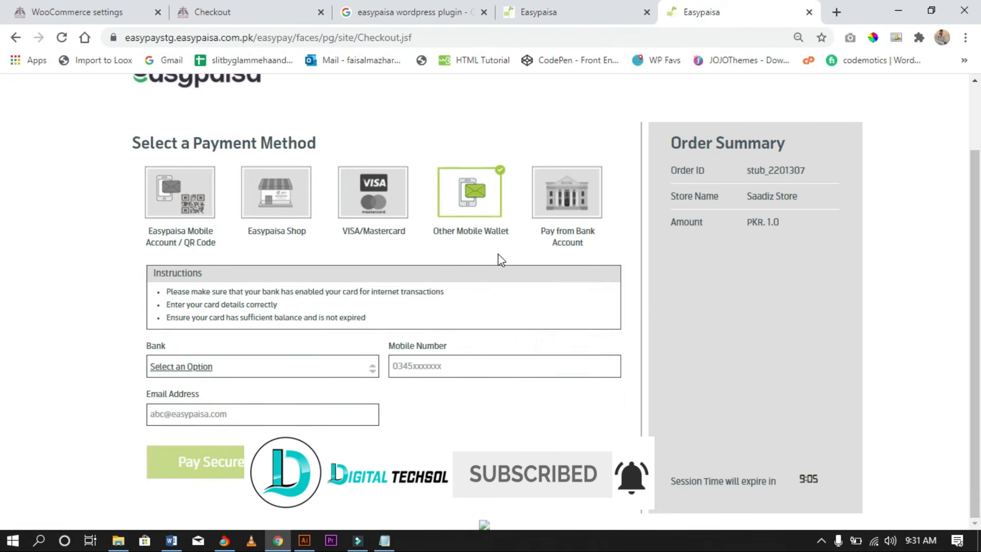
pyautogui.click(523, 365)
pyautogui.click(421, 418)
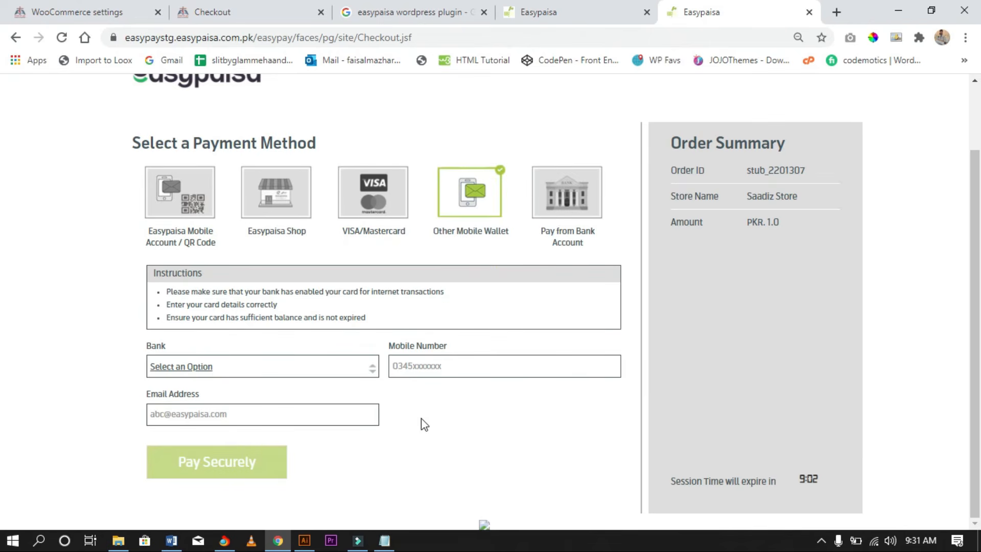
# Step: Choose Pay from Bank Account and look through the available banks without selecting one
pyautogui.click(562, 223)
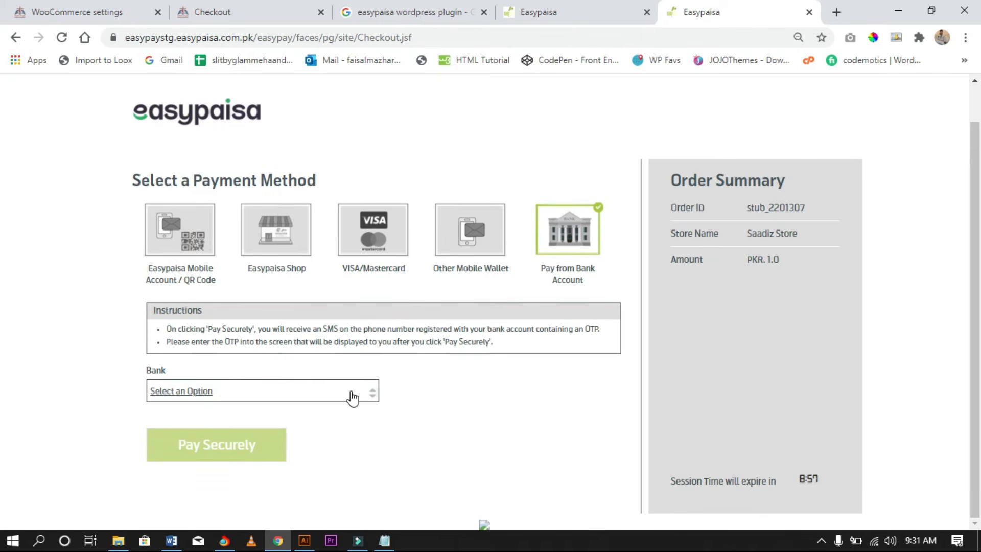
pyautogui.click(352, 396)
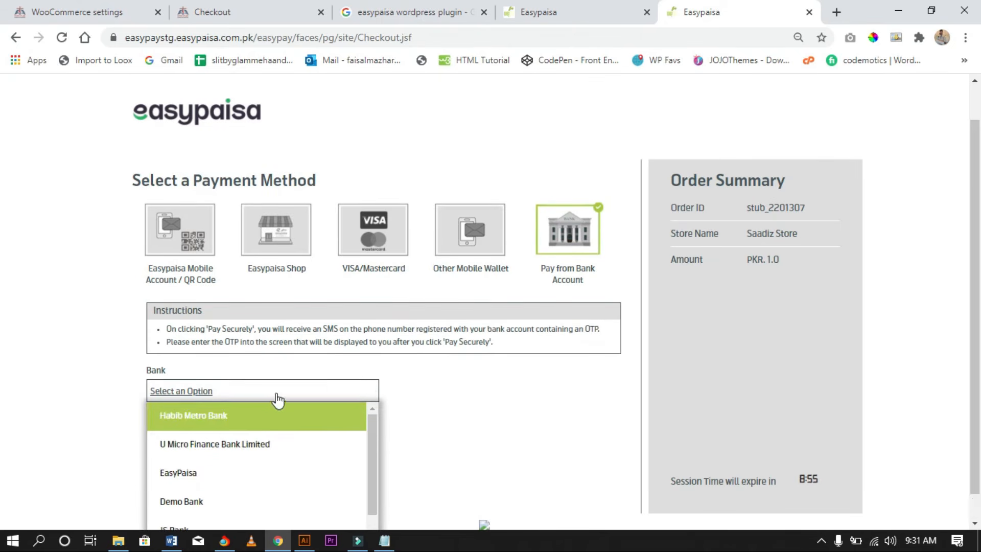
pyautogui.scroll(-1, 278, 398)
pyautogui.scroll(-1, 238, 485)
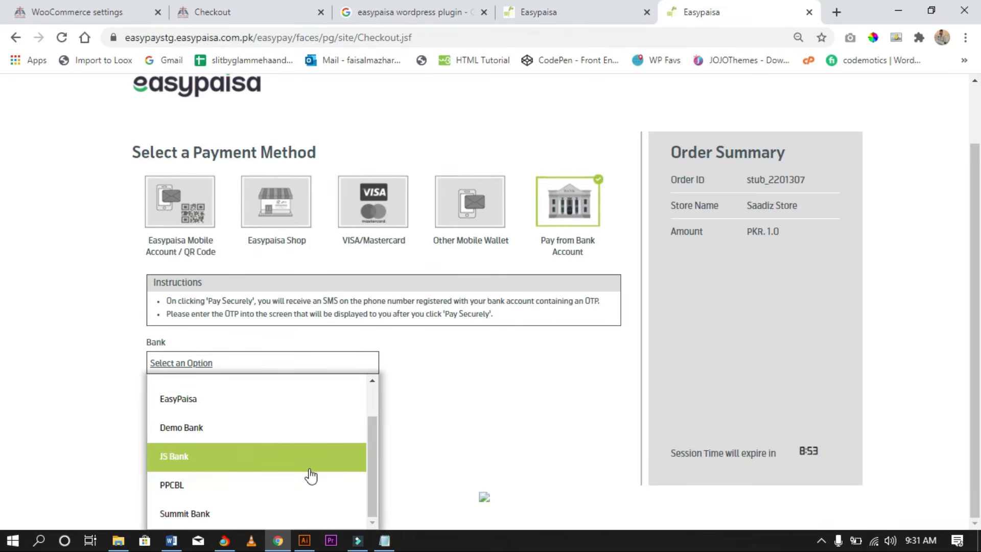
pyautogui.click(453, 430)
pyautogui.scroll(1, 220, 384)
pyautogui.scroll(1, 219, 383)
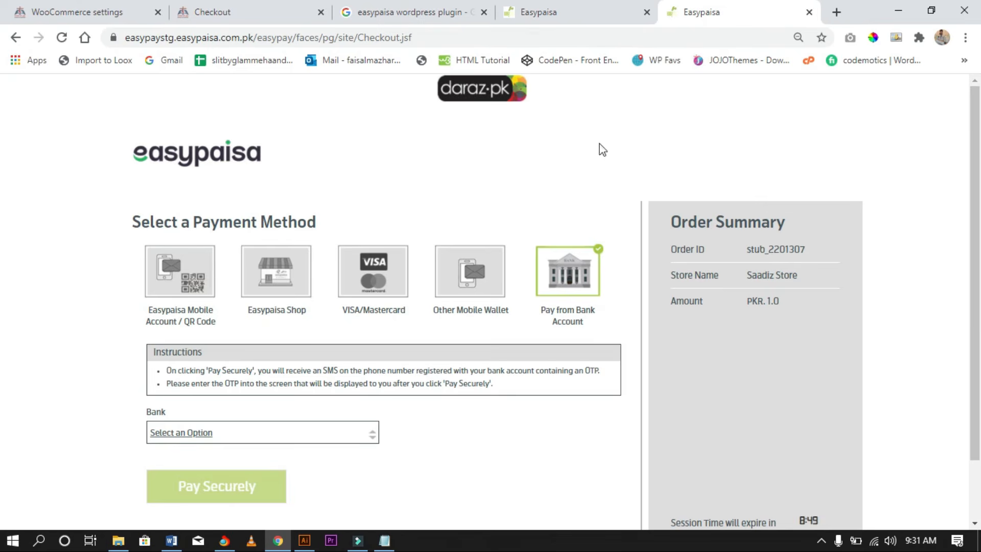
pyautogui.scroll(-2, 54, 266)
pyautogui.scroll(2, 67, 260)
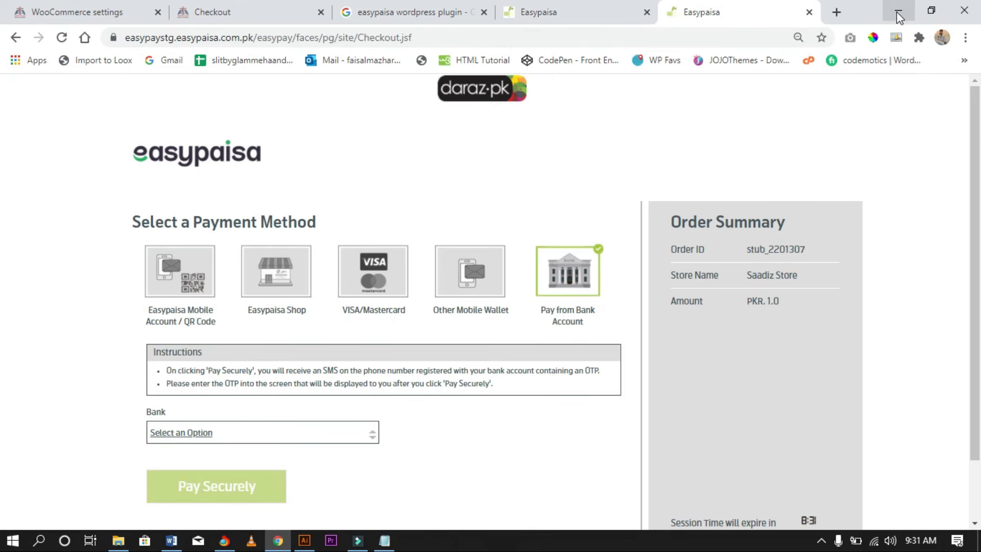
# Step: Switch to the Easypaisa Online Merchant Registration Guide PDF, skim it through the OTP verification section, and minimize it
pyautogui.click(225, 541)
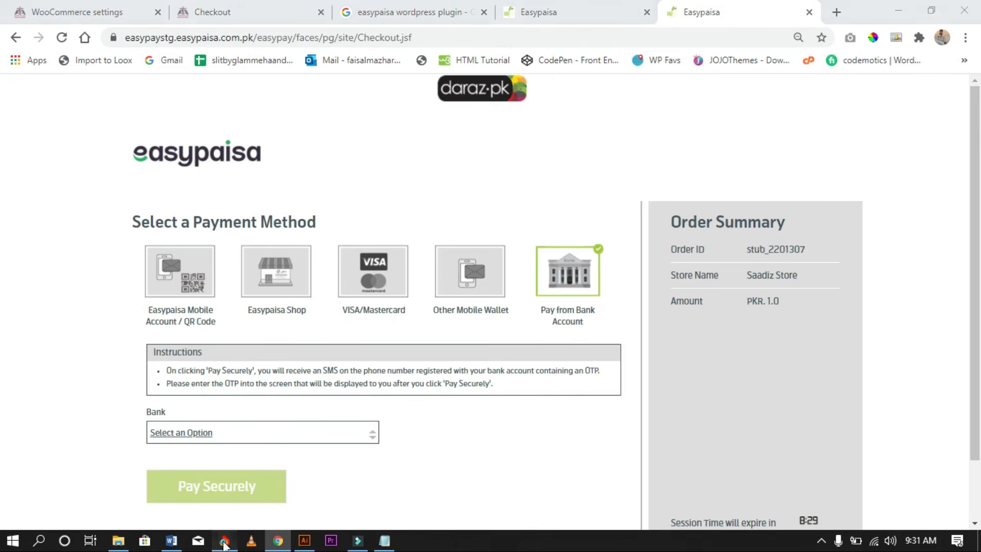
pyautogui.scroll(5, 317, 211)
pyautogui.scroll(-12, 339, 227)
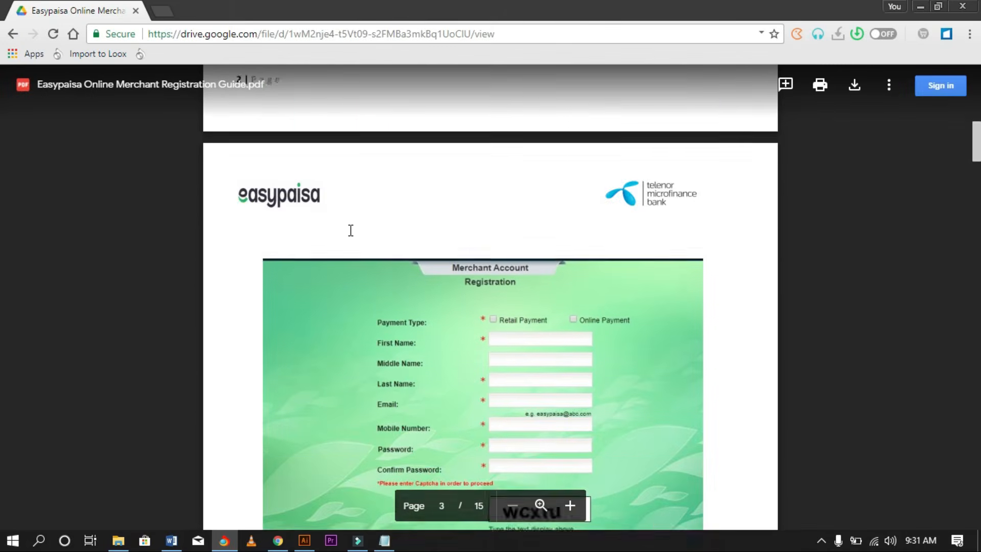
pyautogui.scroll(-9, 346, 230)
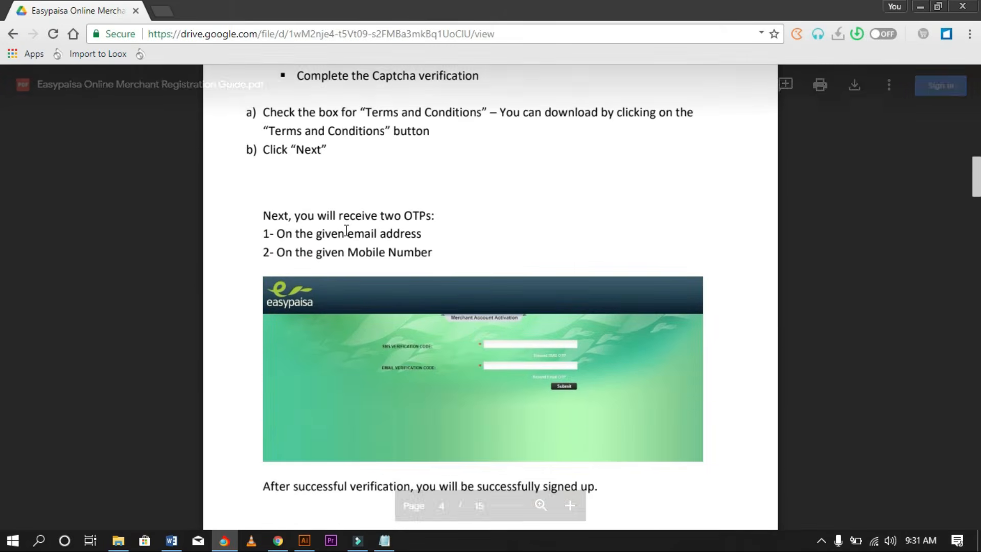
pyautogui.click(923, 7)
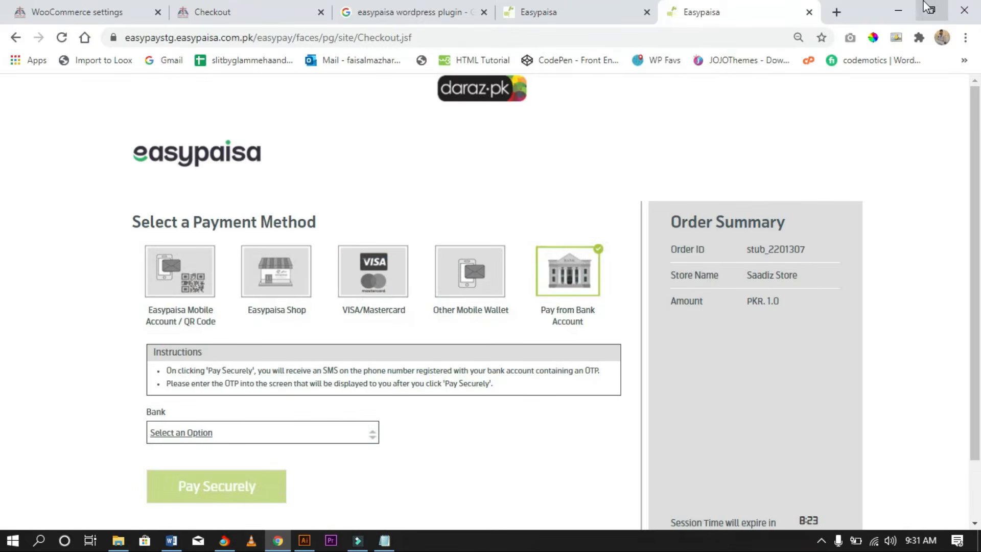
# Step: Minimize the open windows down to the EasyPaisa Description notes in Notepad and review the list of covered topics
pyautogui.click(917, 6)
pyautogui.click(915, 6)
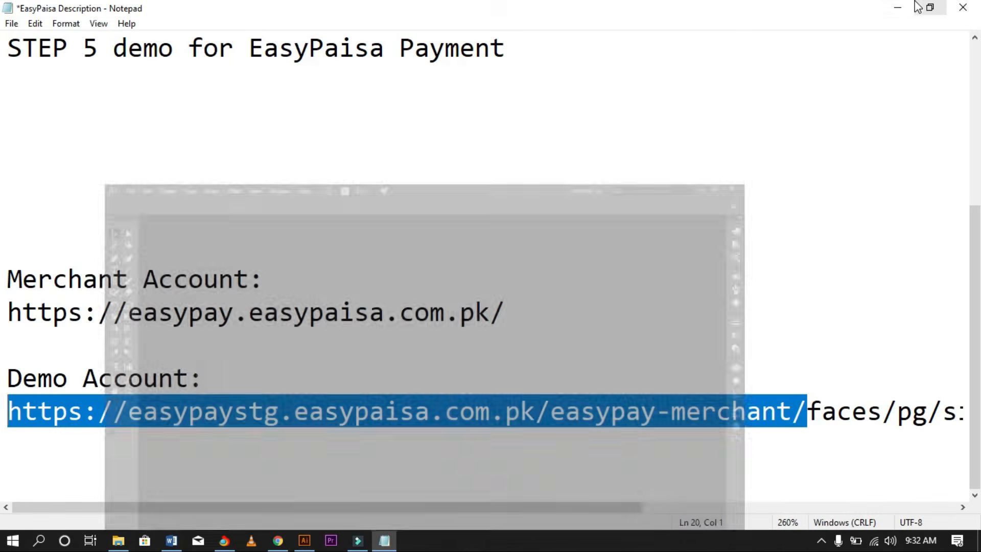
pyautogui.scroll(3, 172, 227)
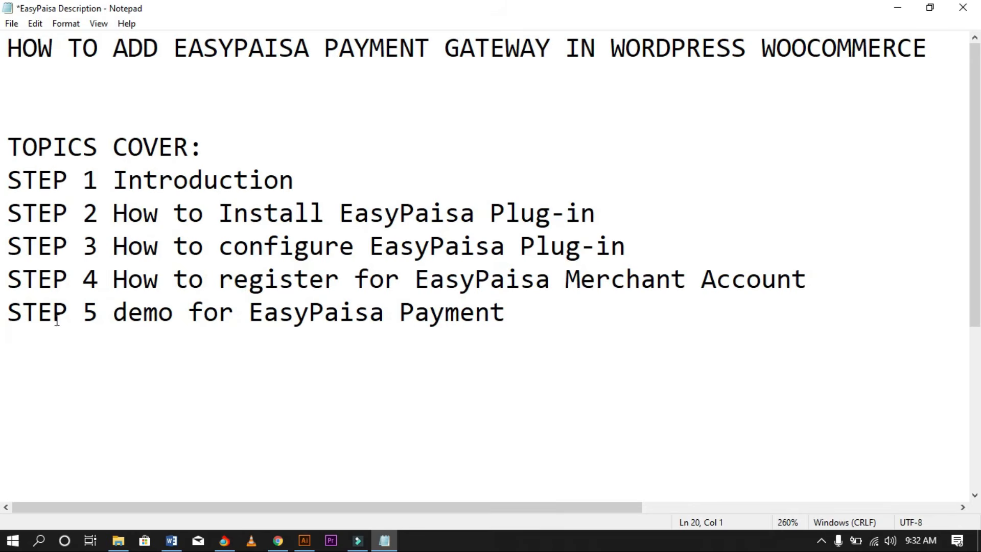
pyautogui.click(523, 322)
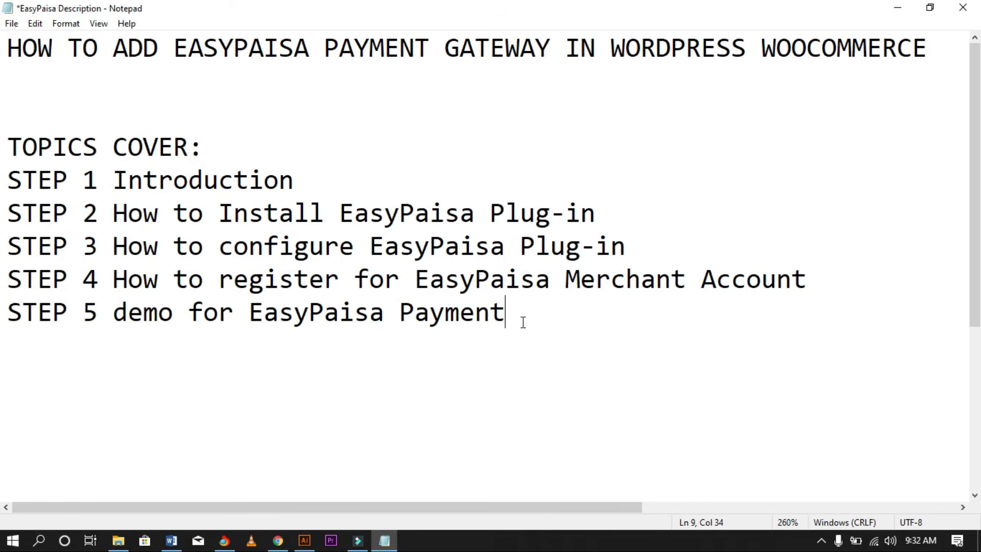
pyautogui.click(821, 541)
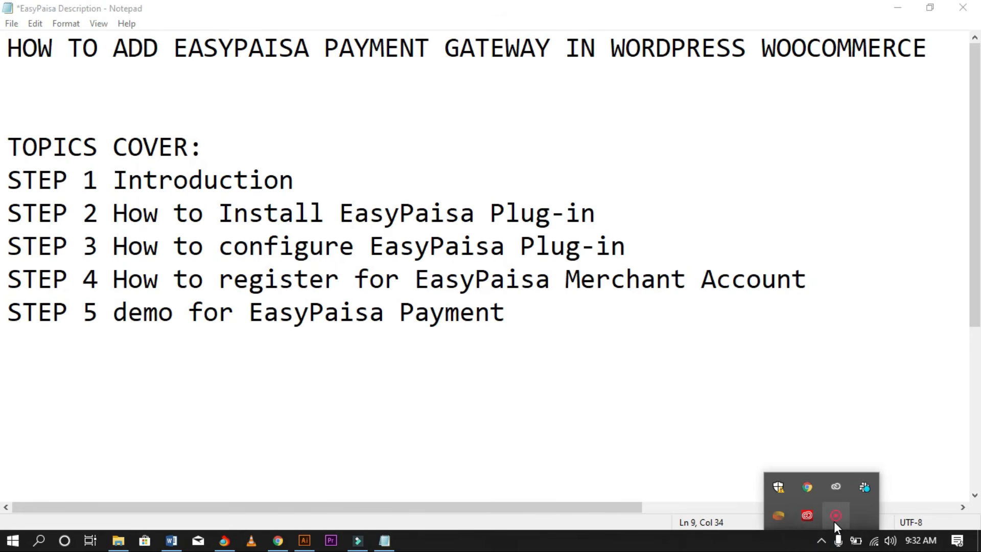
pyautogui.click(835, 515)
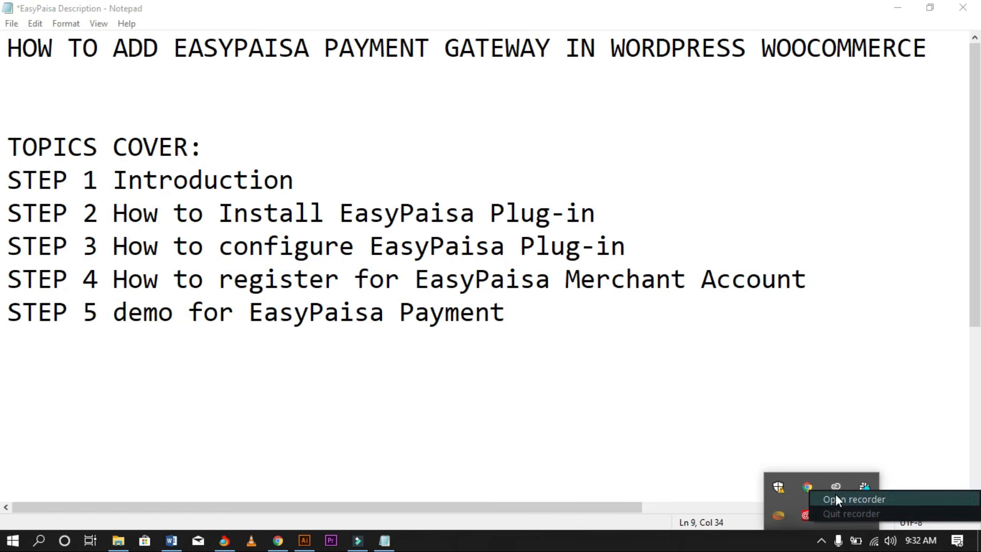
pyautogui.click(738, 508)
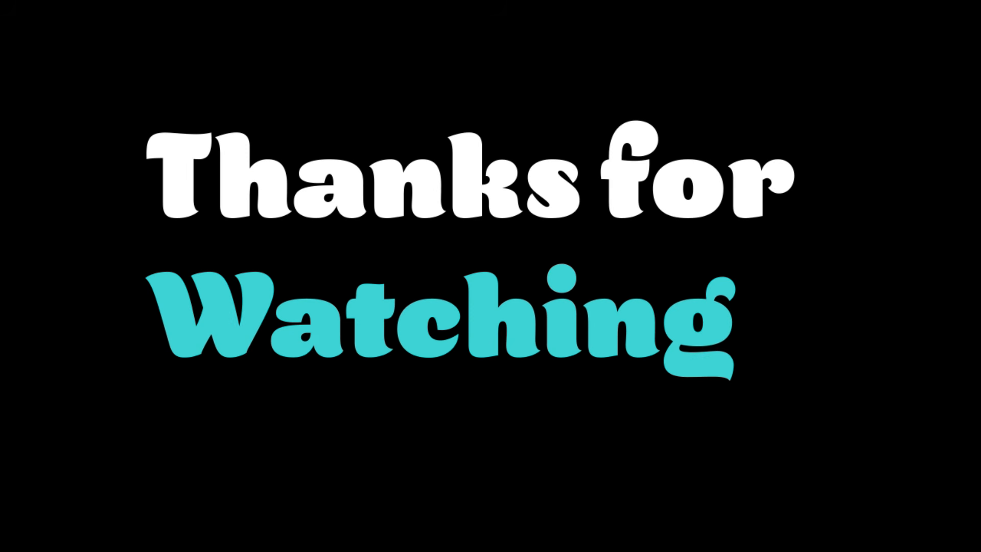